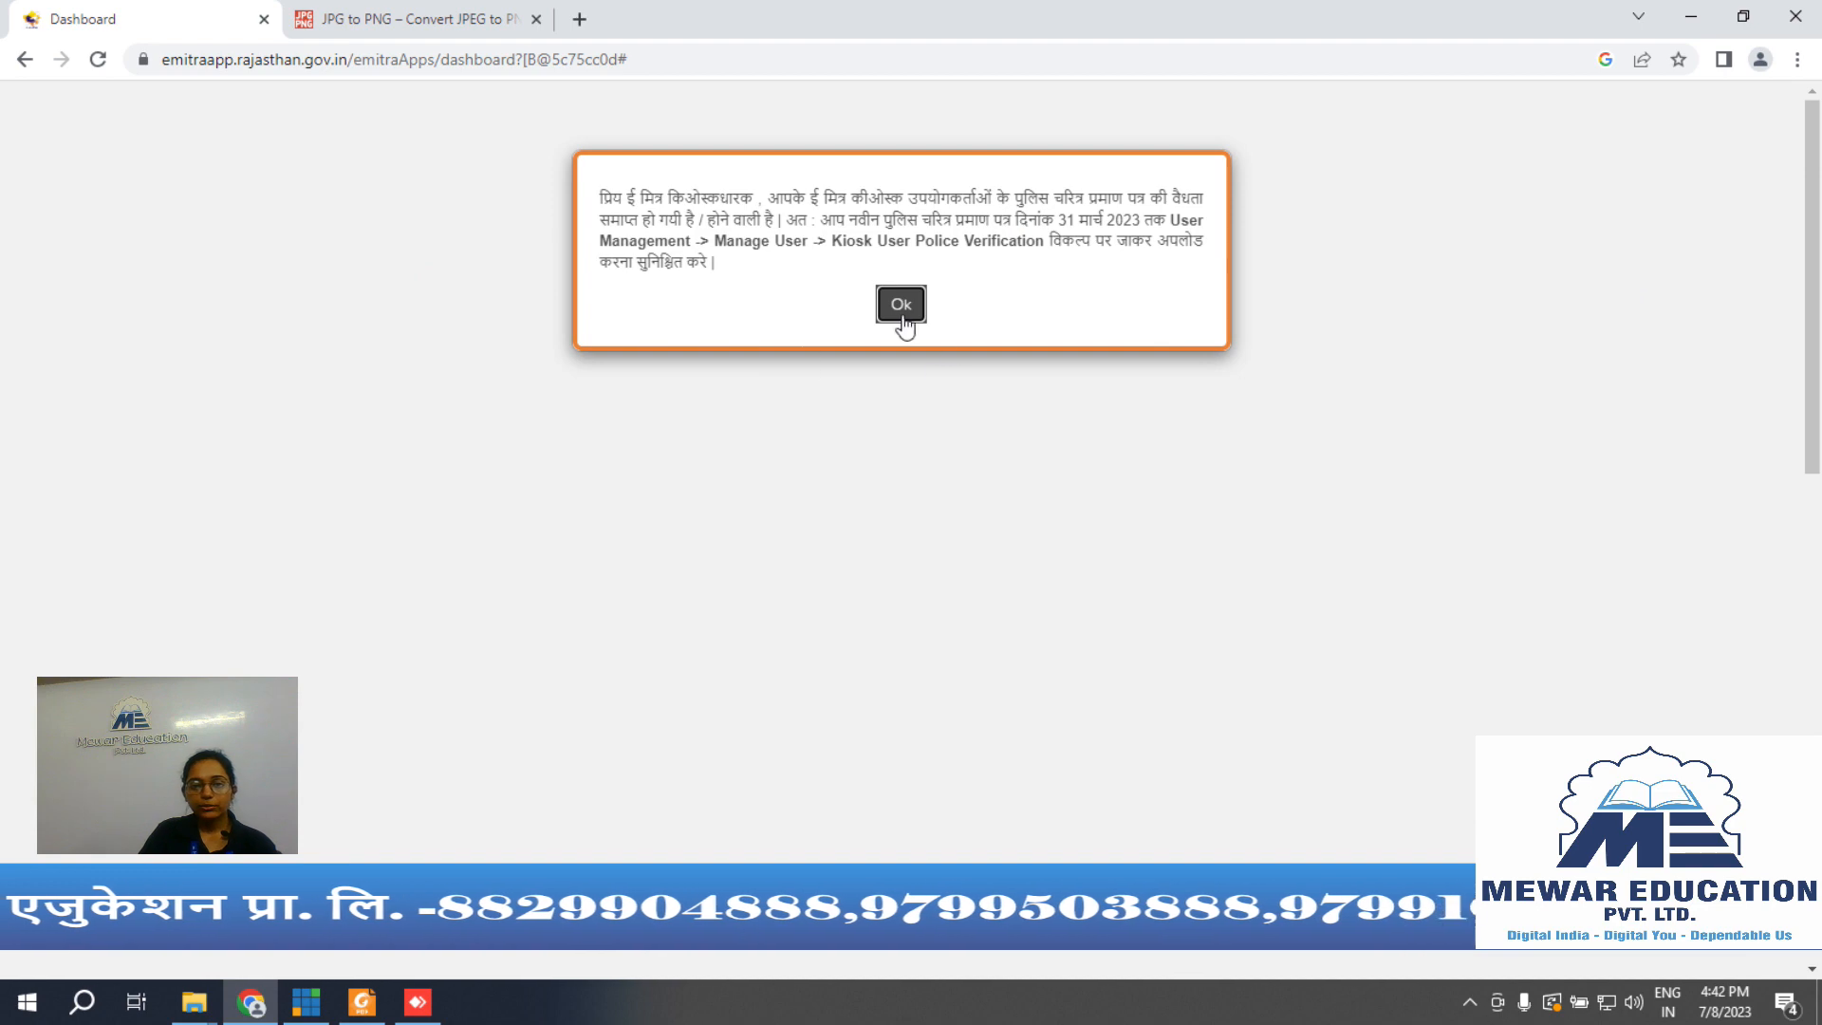
Step: Dismiss the police-verification alert with Ok to reach the e-Mitra kiosk dashboard
{"action": "left_click", "coordinate": [889, 307]}
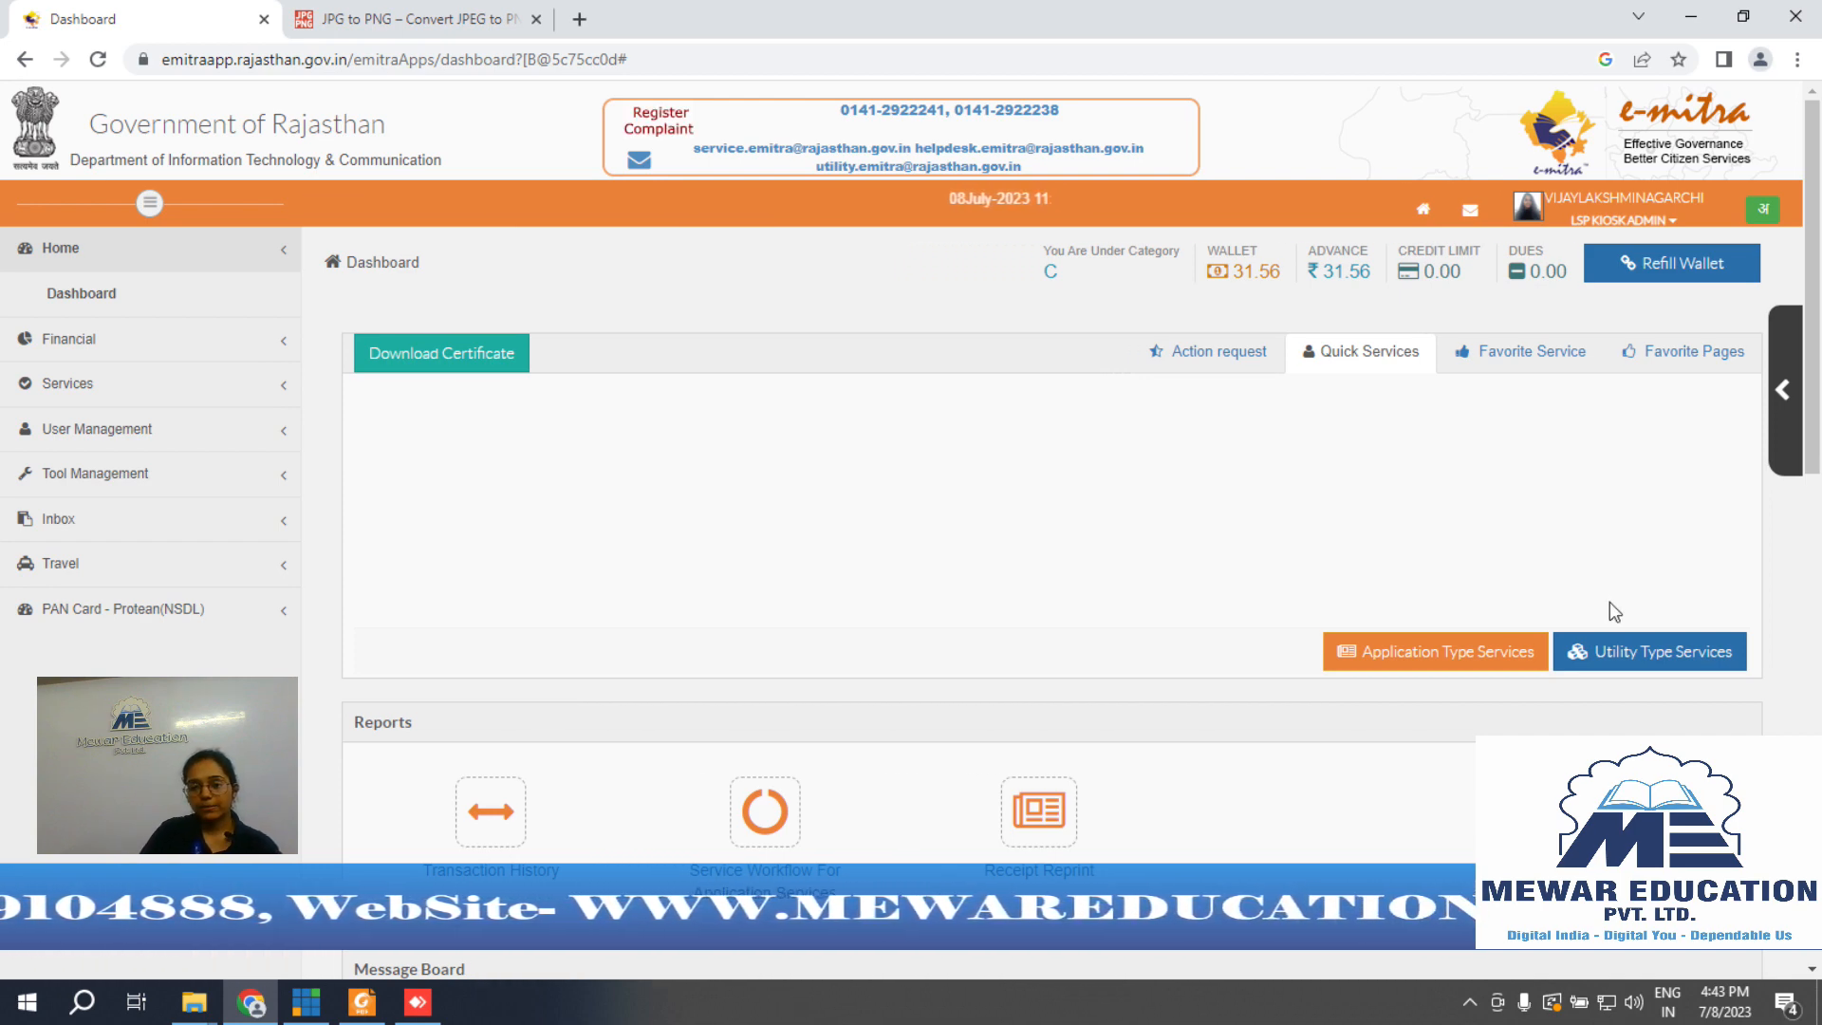
Step: Under Utility Type Services, search 'des', pick DES Birth Registration and confirm the redirect
{"action": "left_click", "coordinate": [1694, 669]}
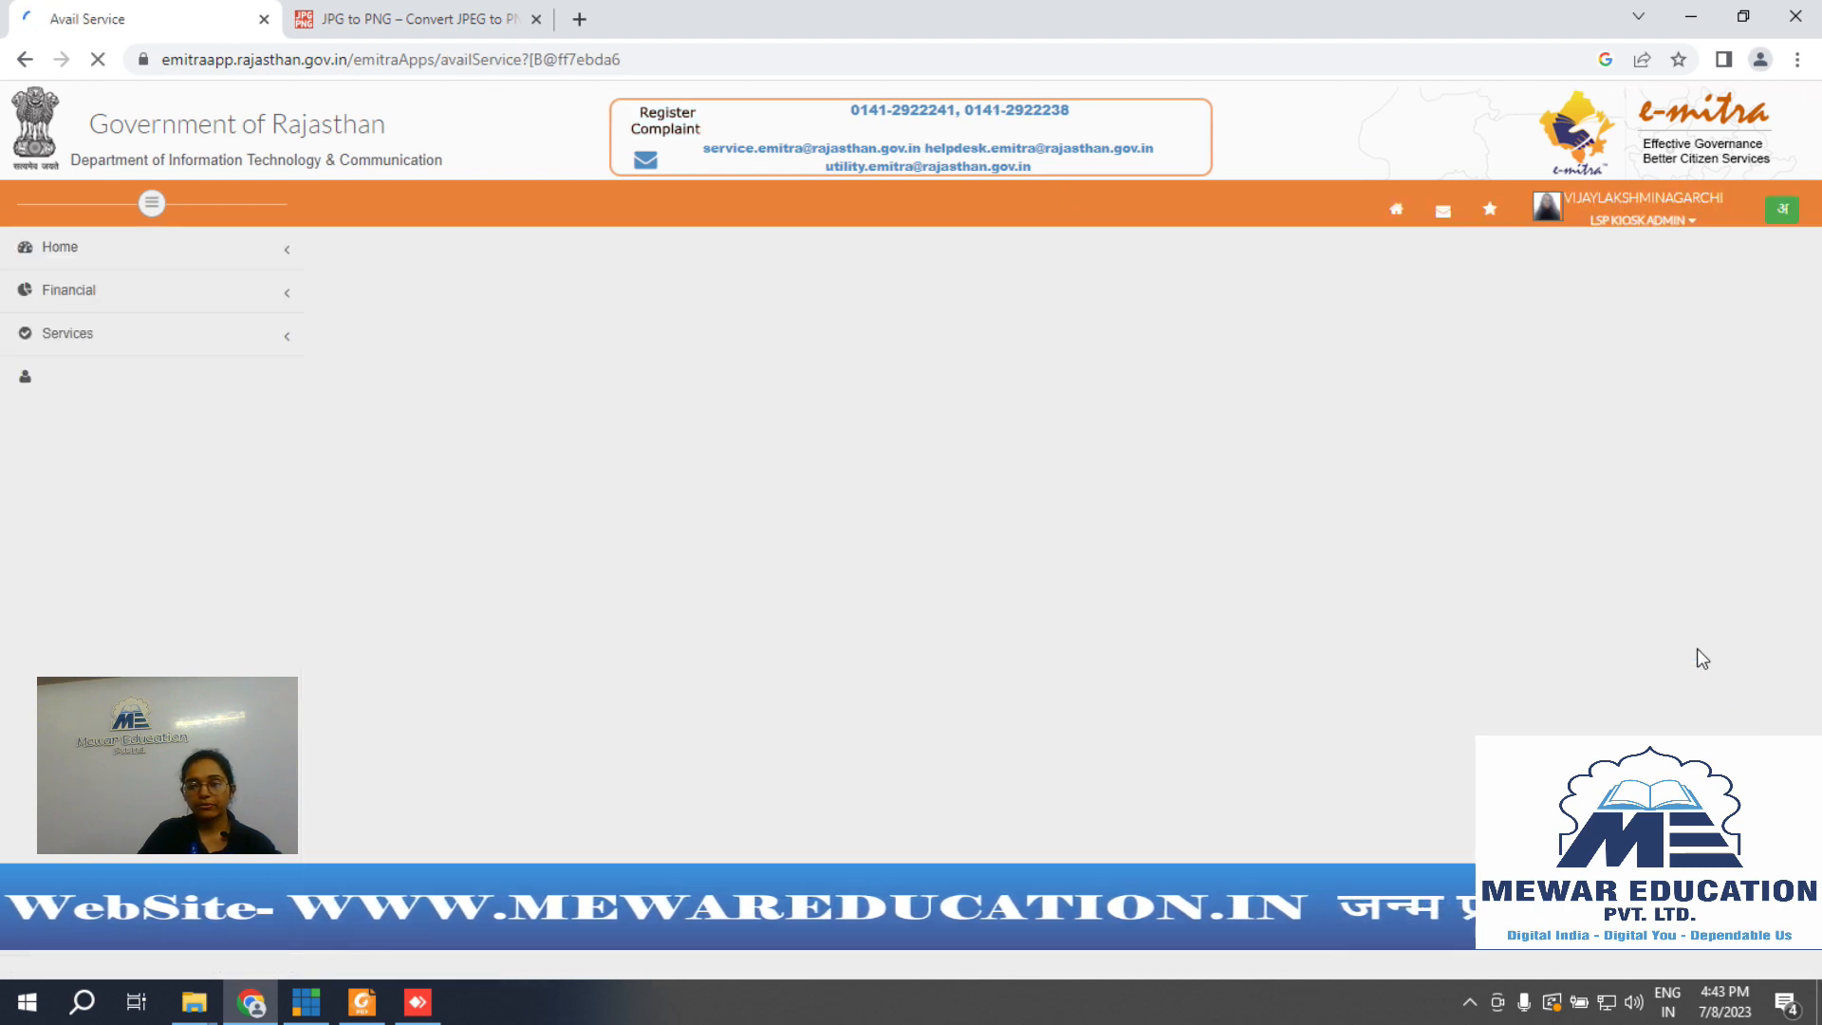
{"action": "left_click", "coordinate": [522, 431]}
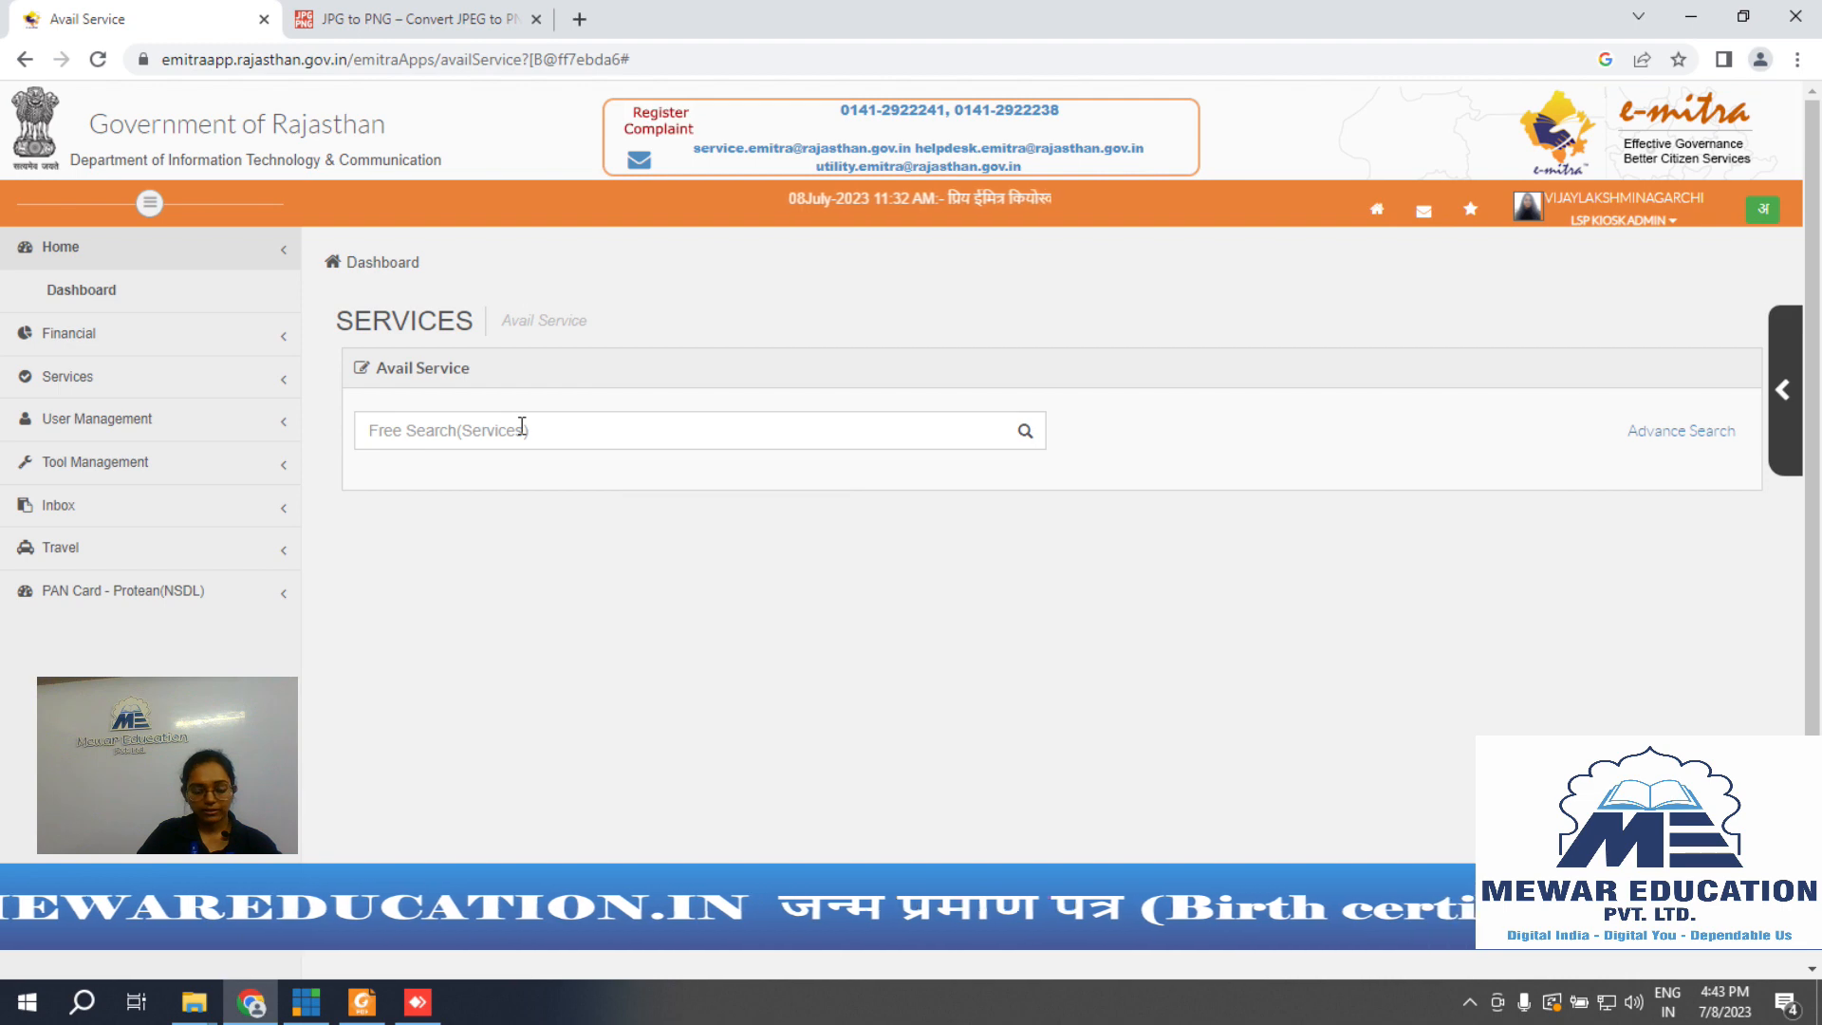
{"action": "left_click", "coordinate": [521, 429]}
{"action": "type", "text": "des"}
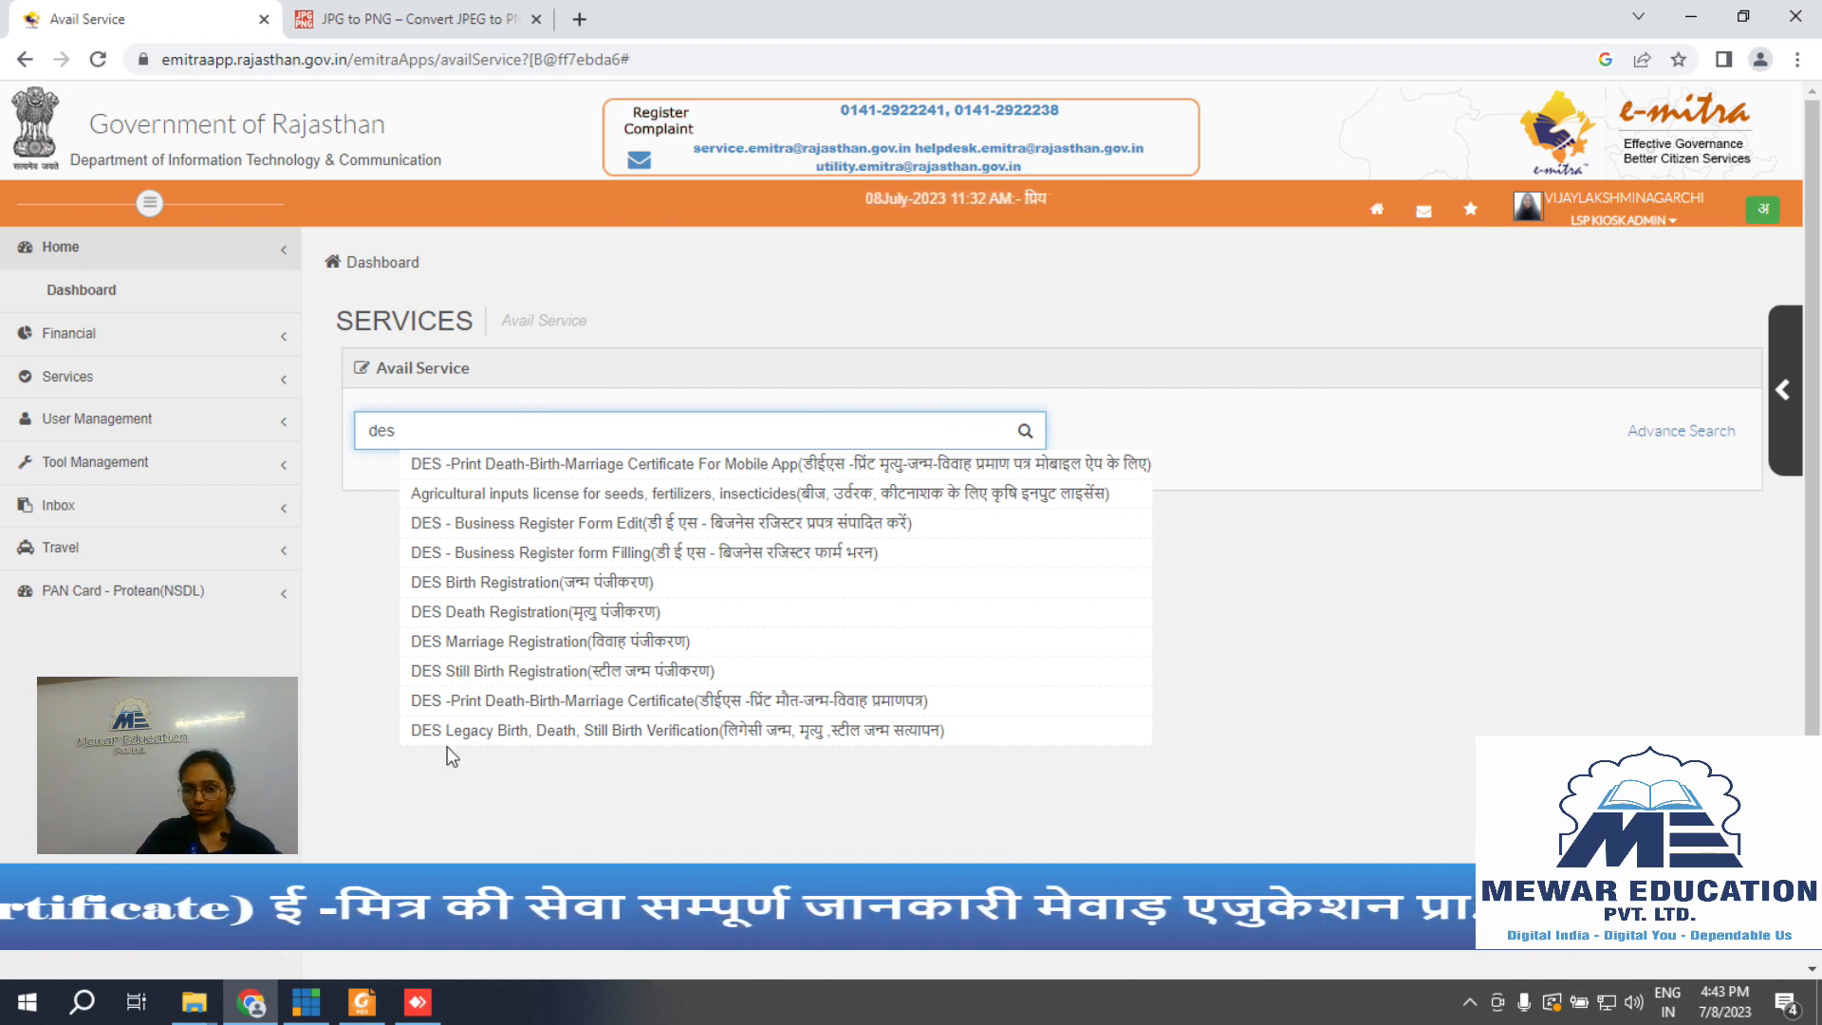
{"action": "left_click", "coordinate": [521, 584]}
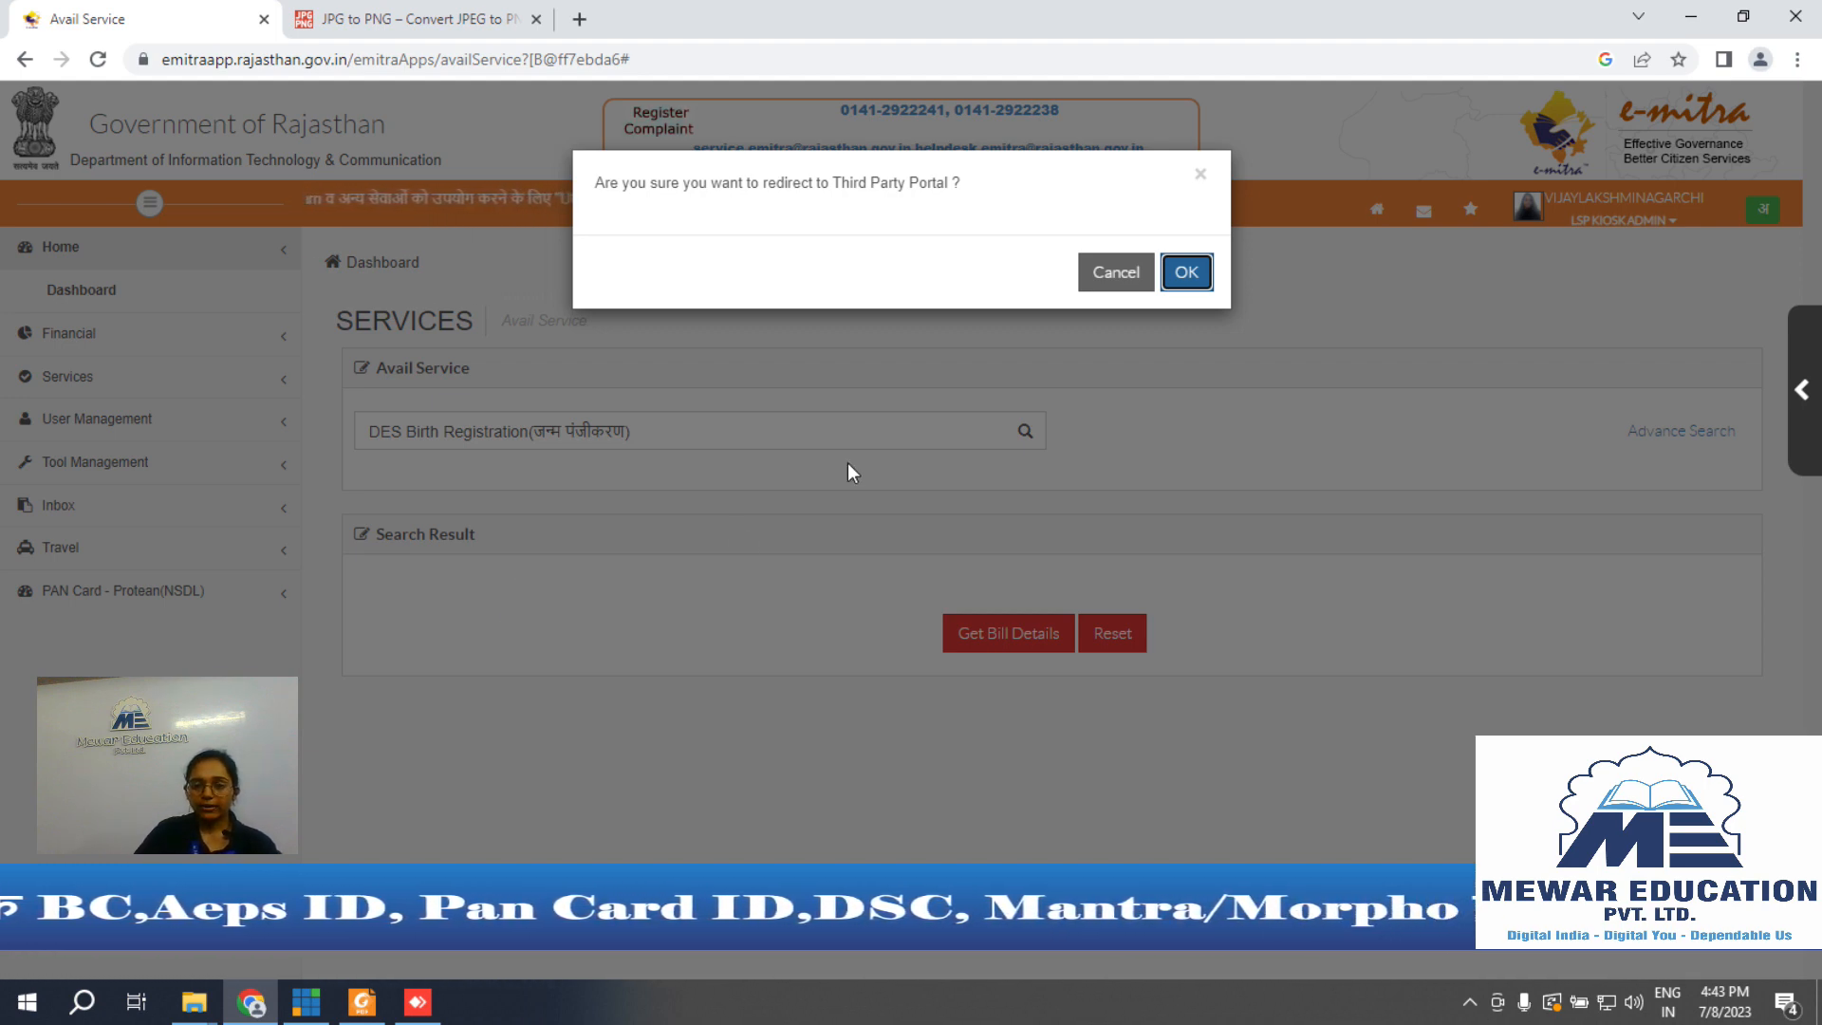
{"action": "left_click", "coordinate": [1186, 272]}
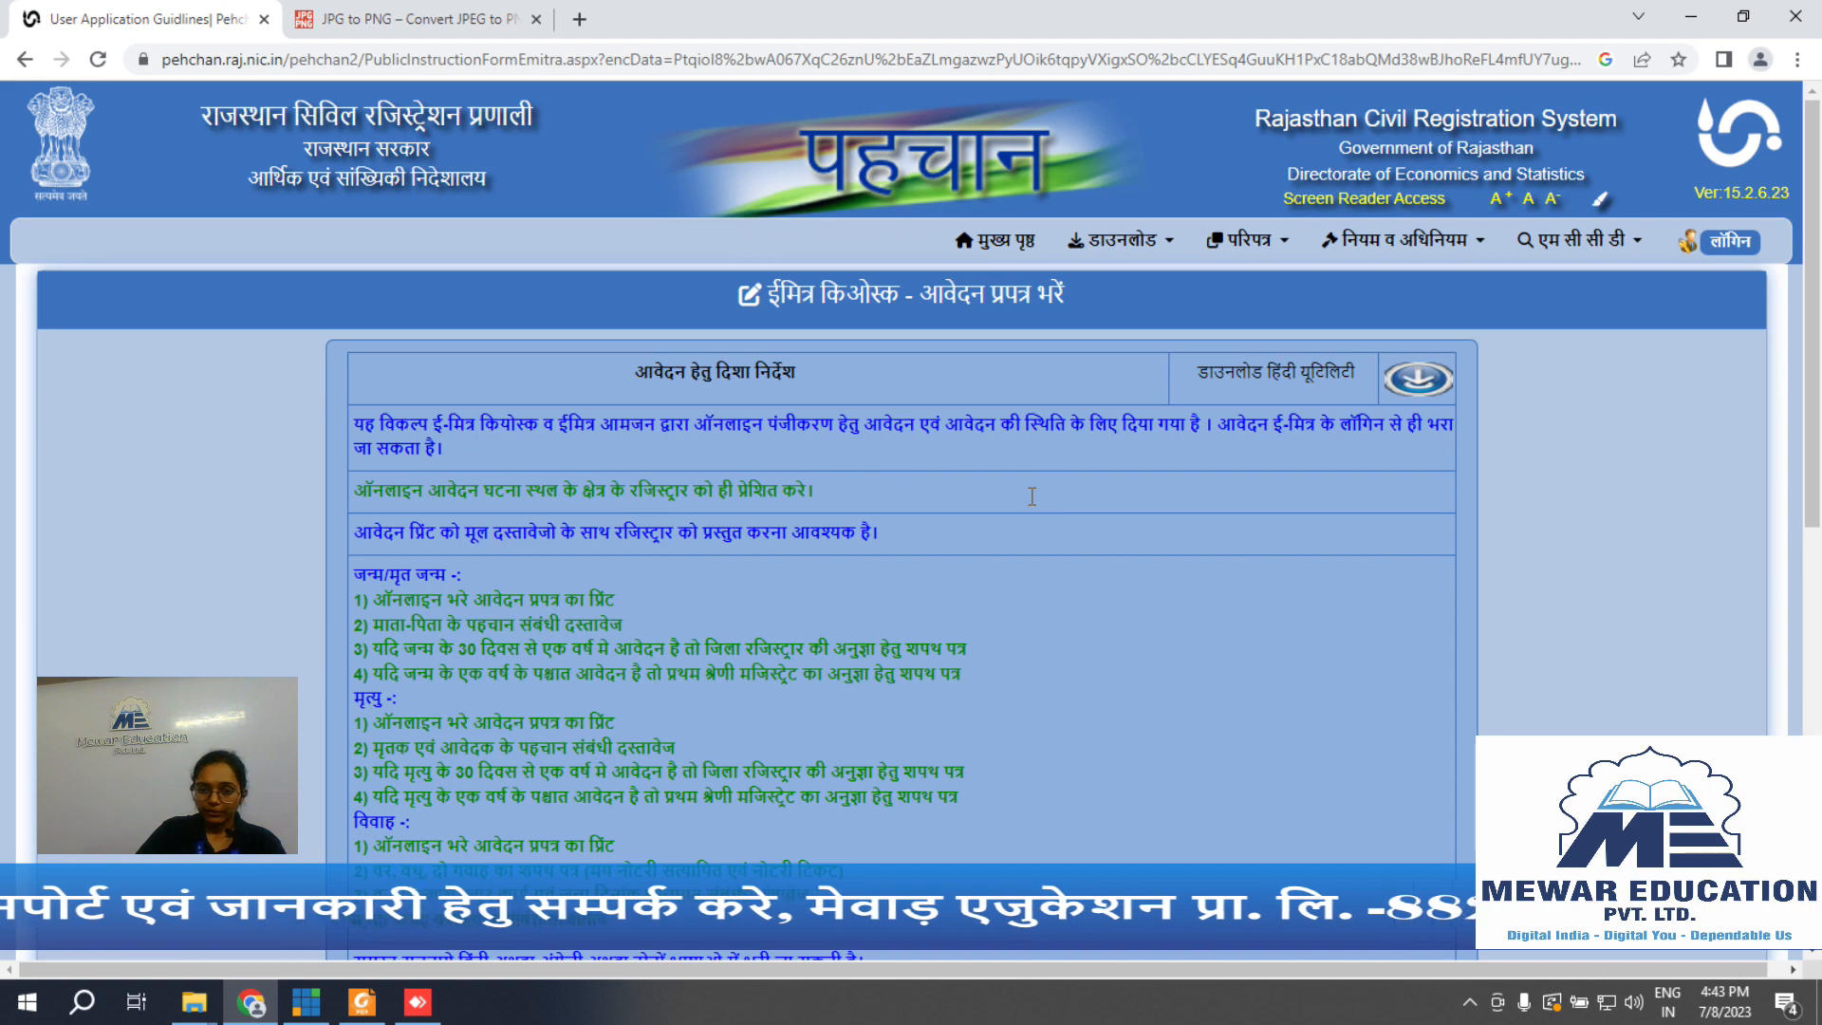
Step: Read through the instructions and proceed with the birth form option (जन्म प्रपत्र के लिए)
{"action": "scroll", "coordinate": [1032, 497], "scroll_direction": "down", "scroll_amount": 3}
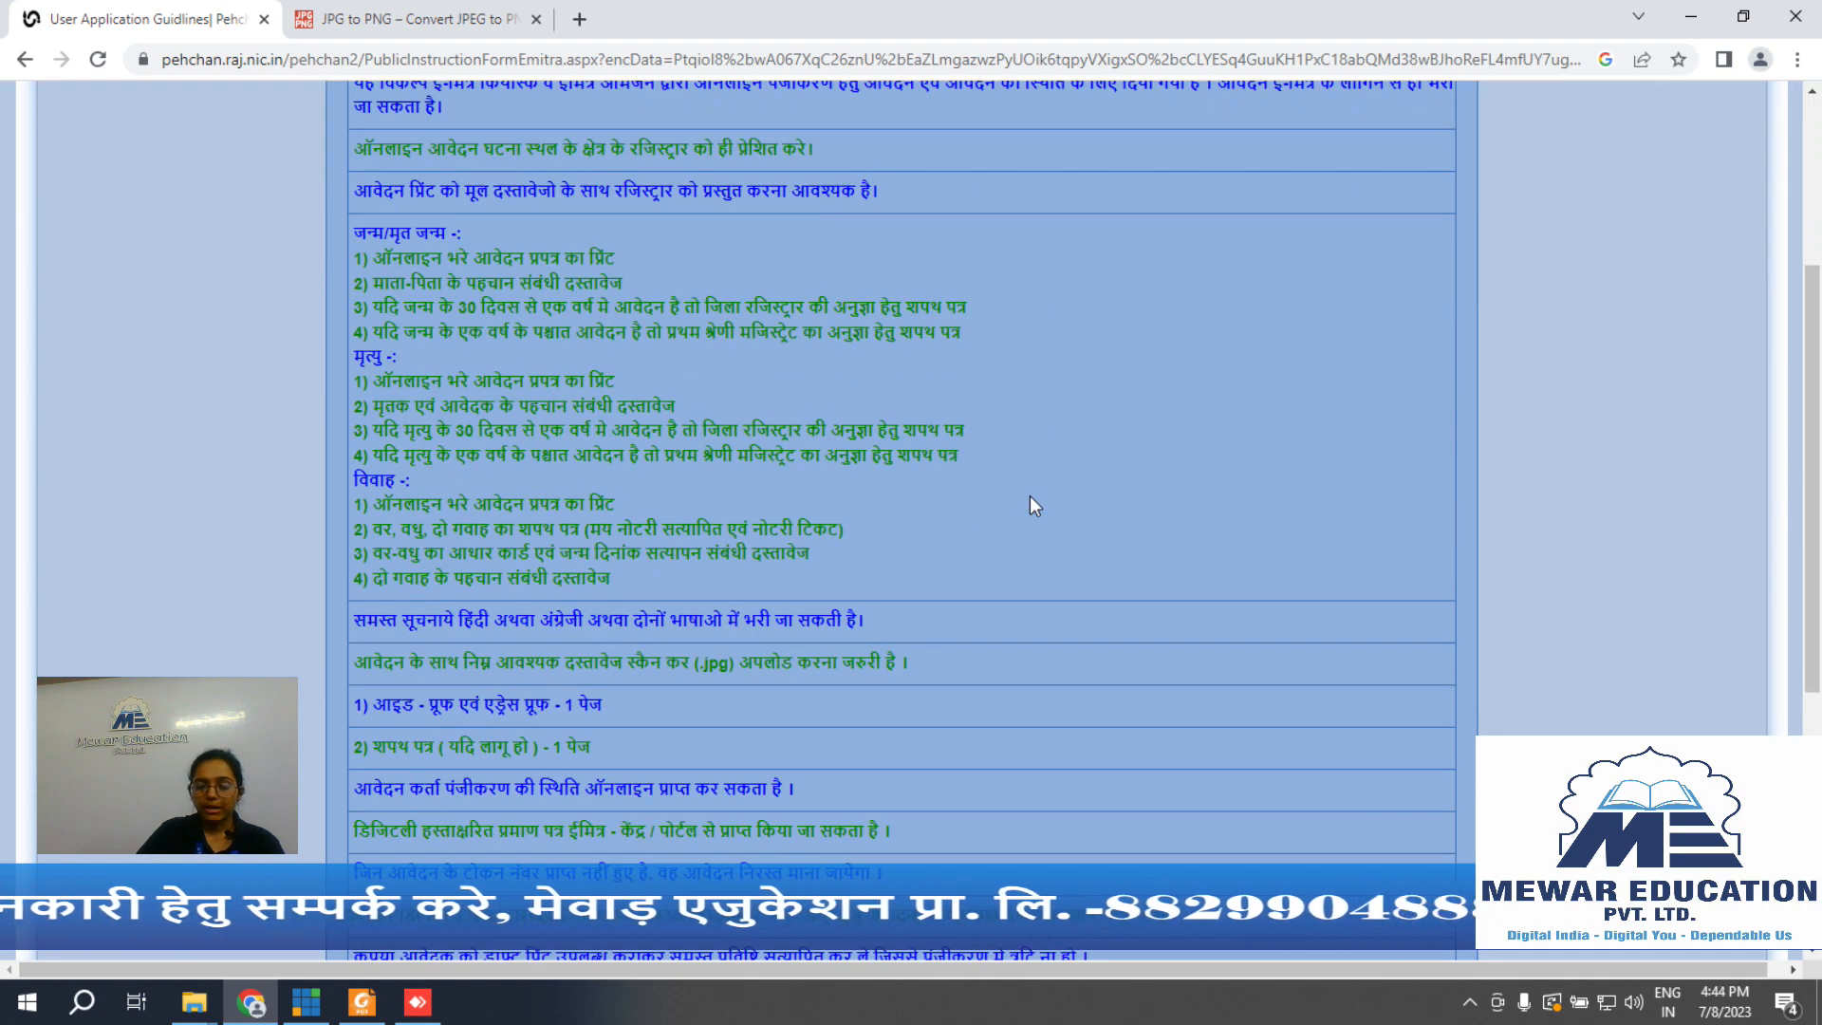
{"action": "scroll", "coordinate": [1032, 502], "scroll_direction": "down", "scroll_amount": 3}
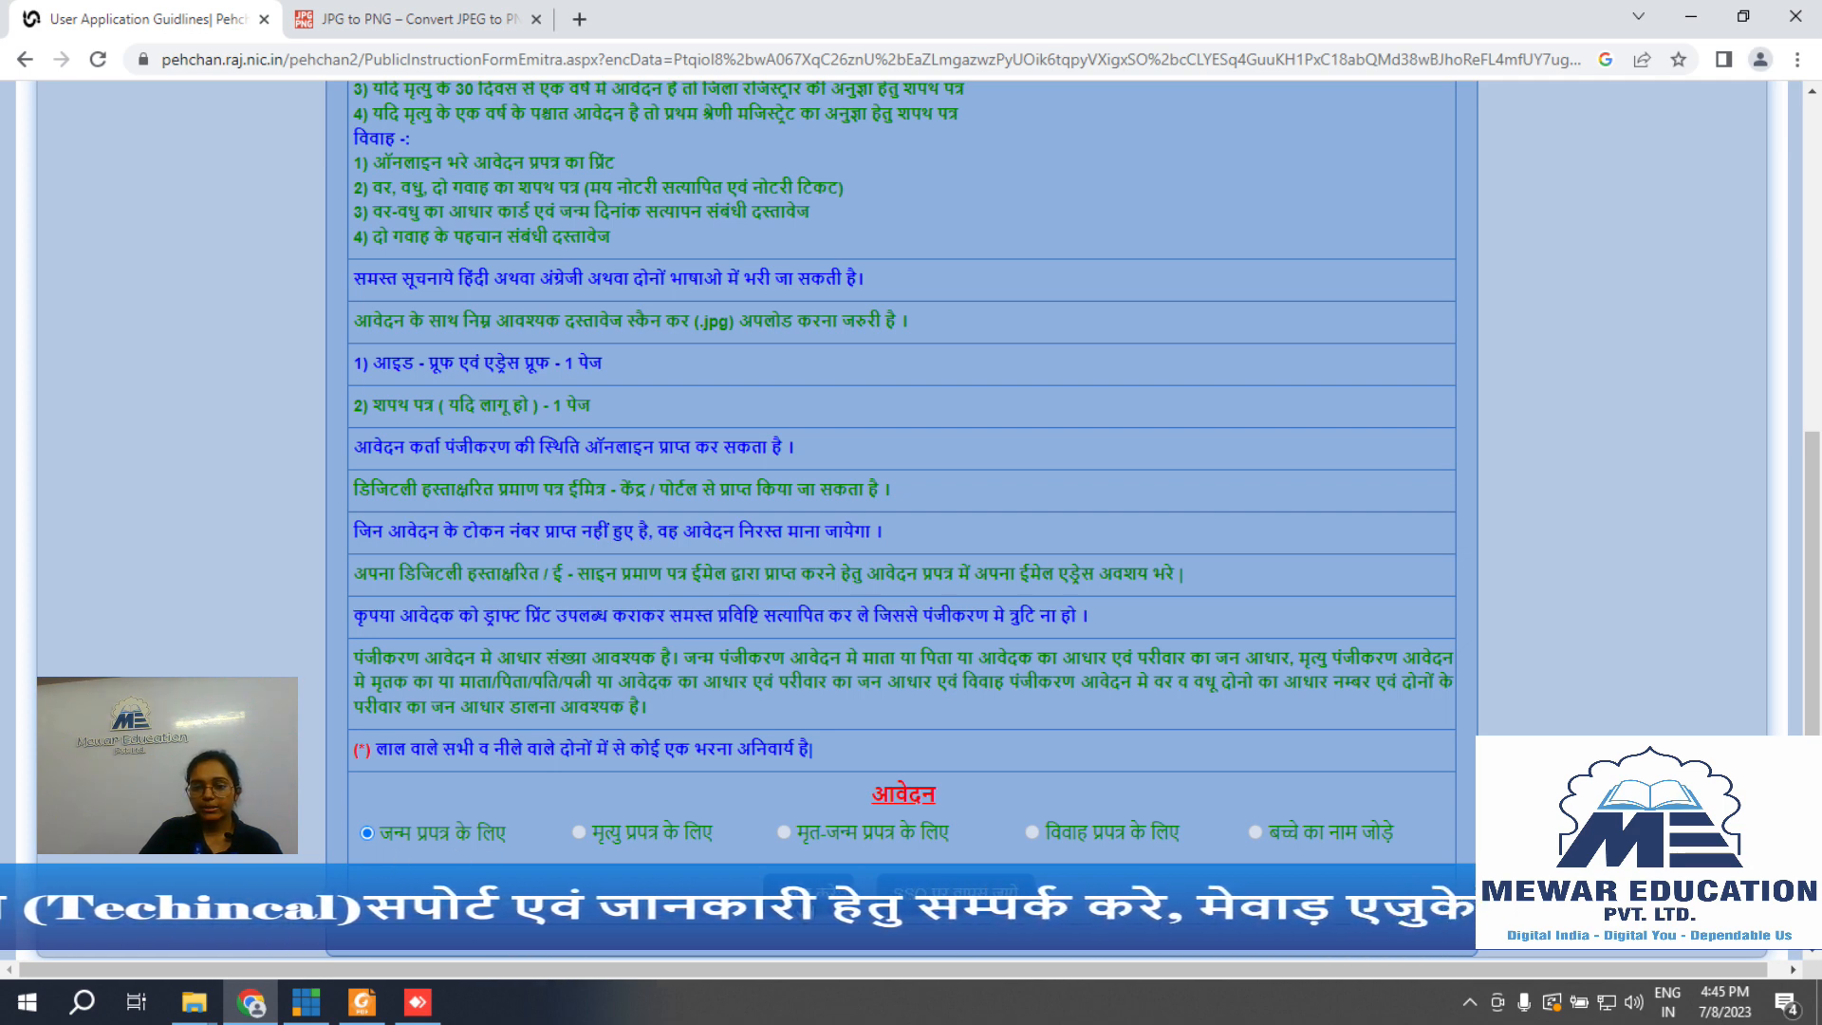
{"action": "left_click", "coordinate": [825, 871]}
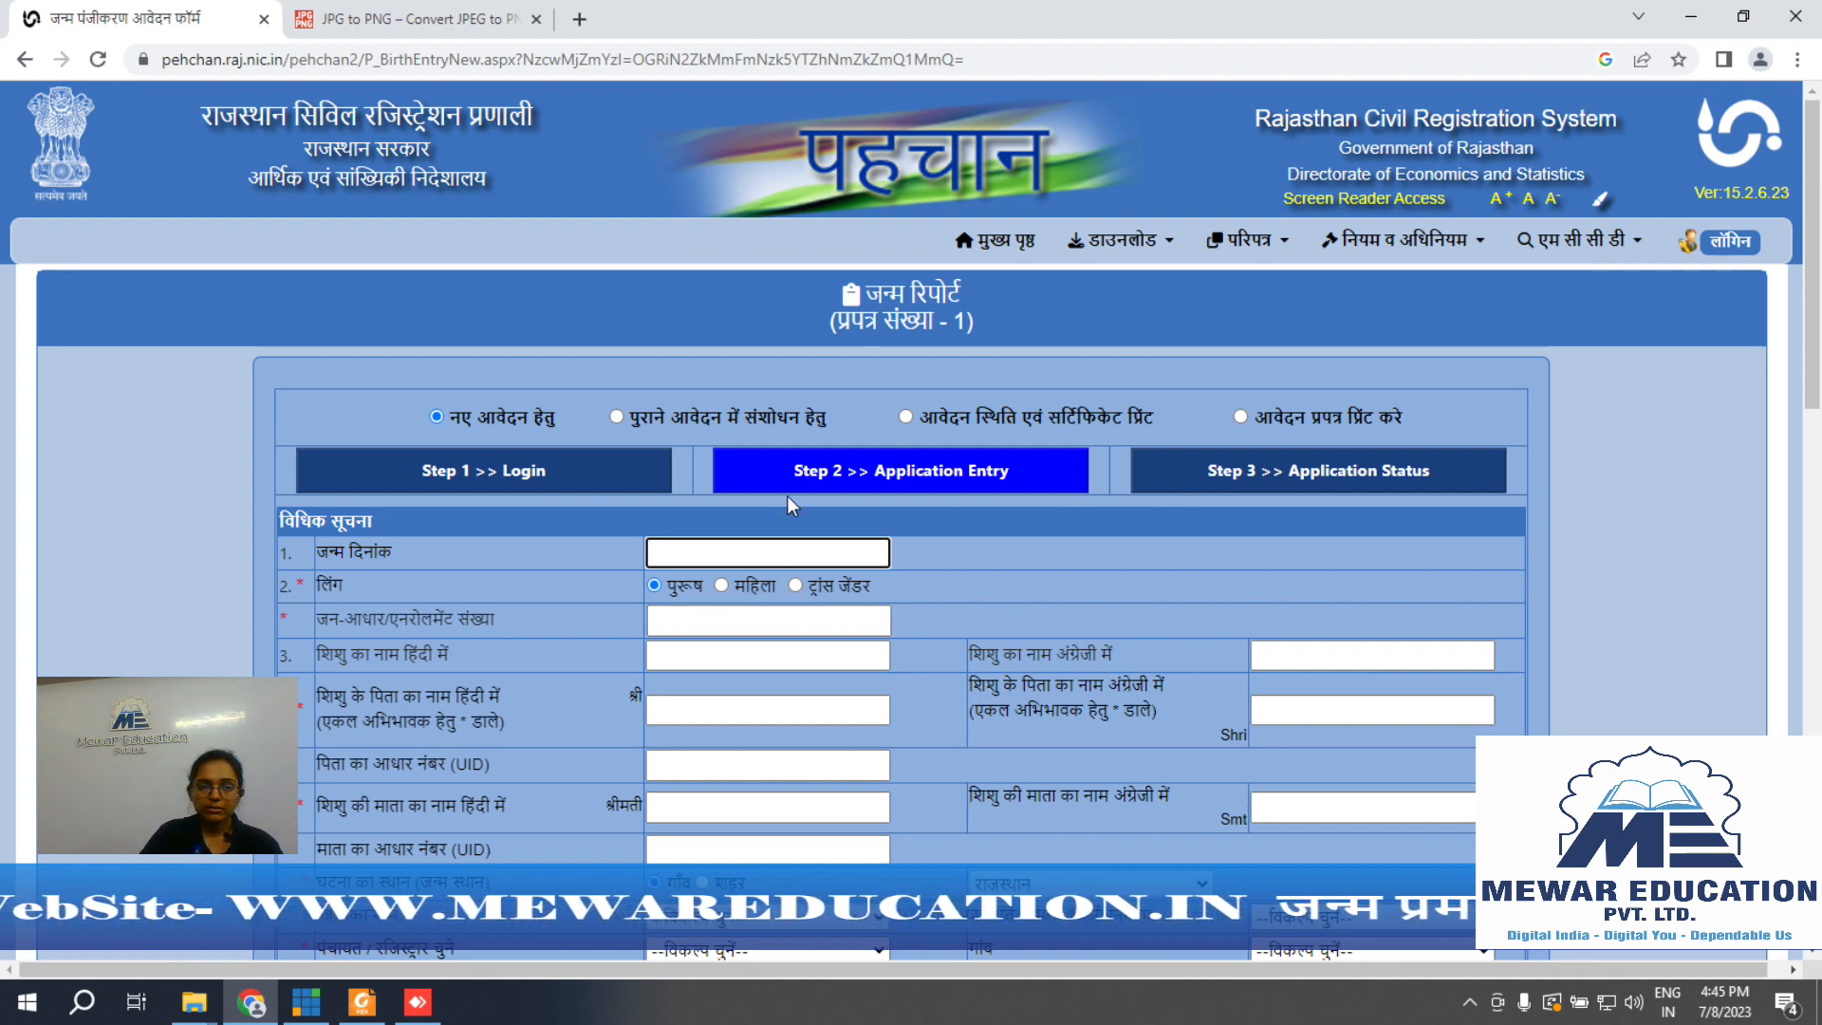
{"action": "left_click", "coordinate": [796, 547]}
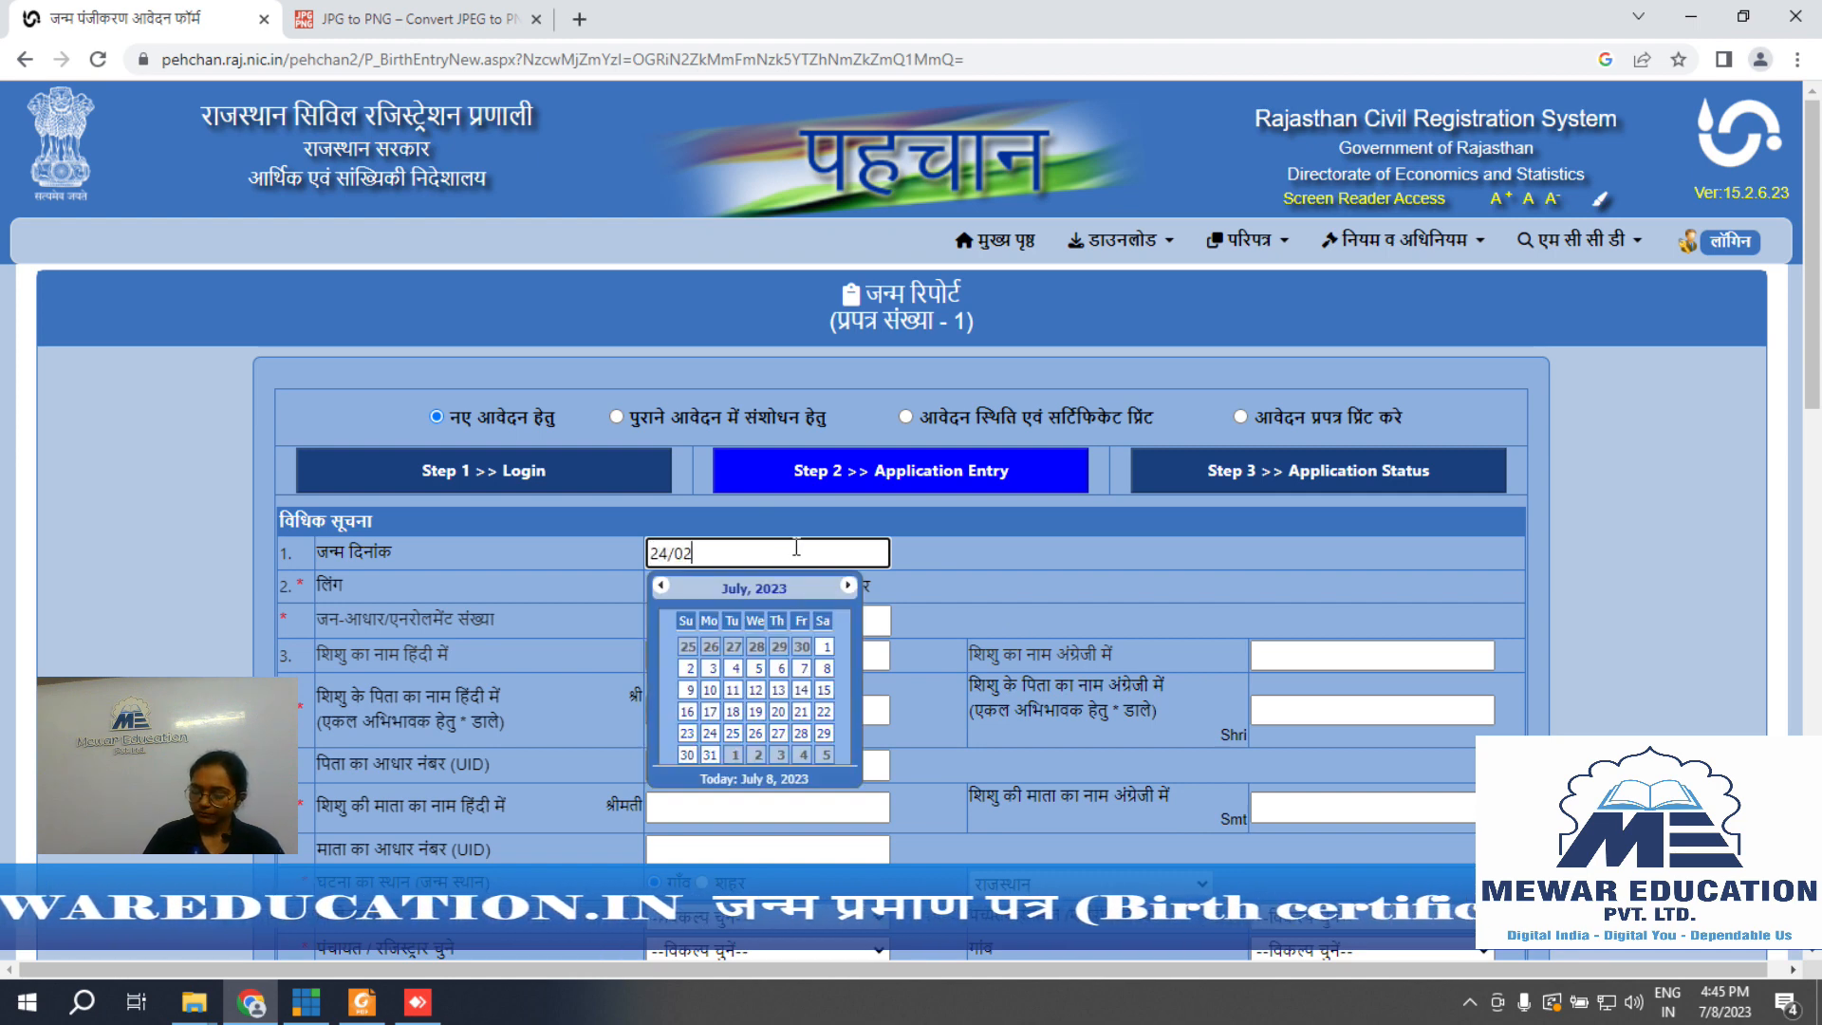
{"action": "left_click", "coordinate": [1008, 558]}
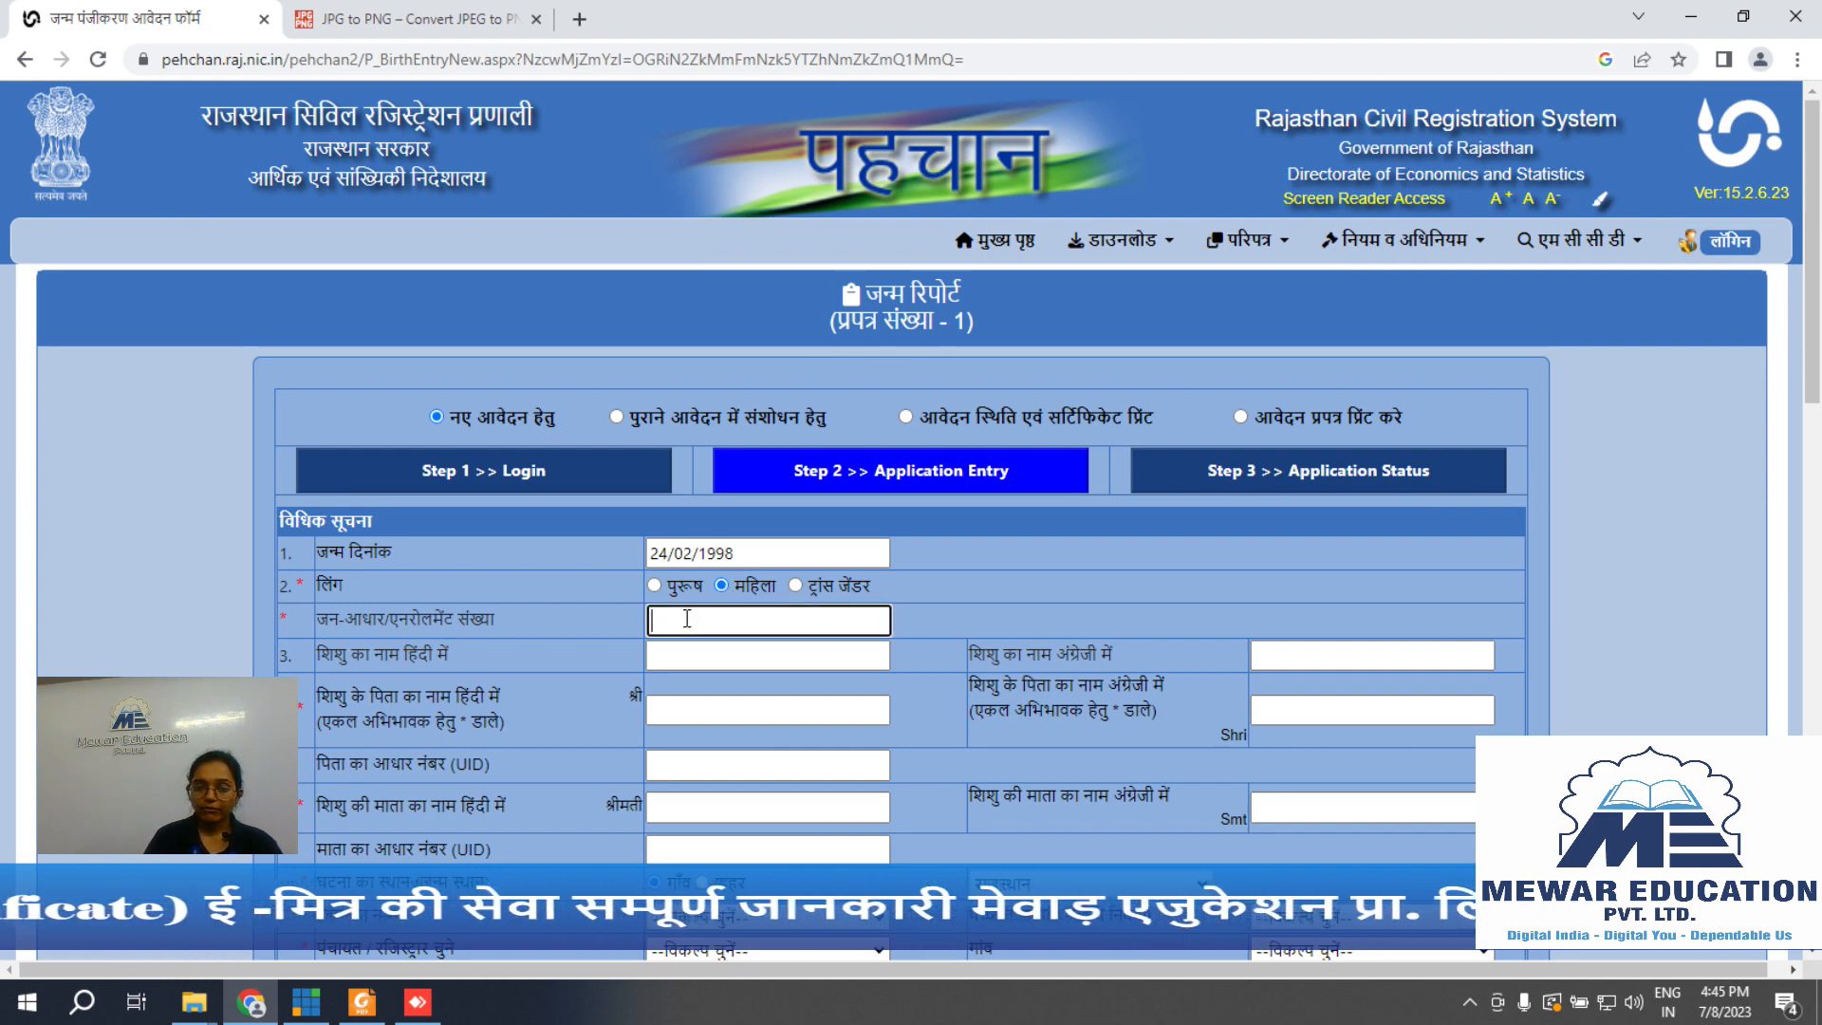
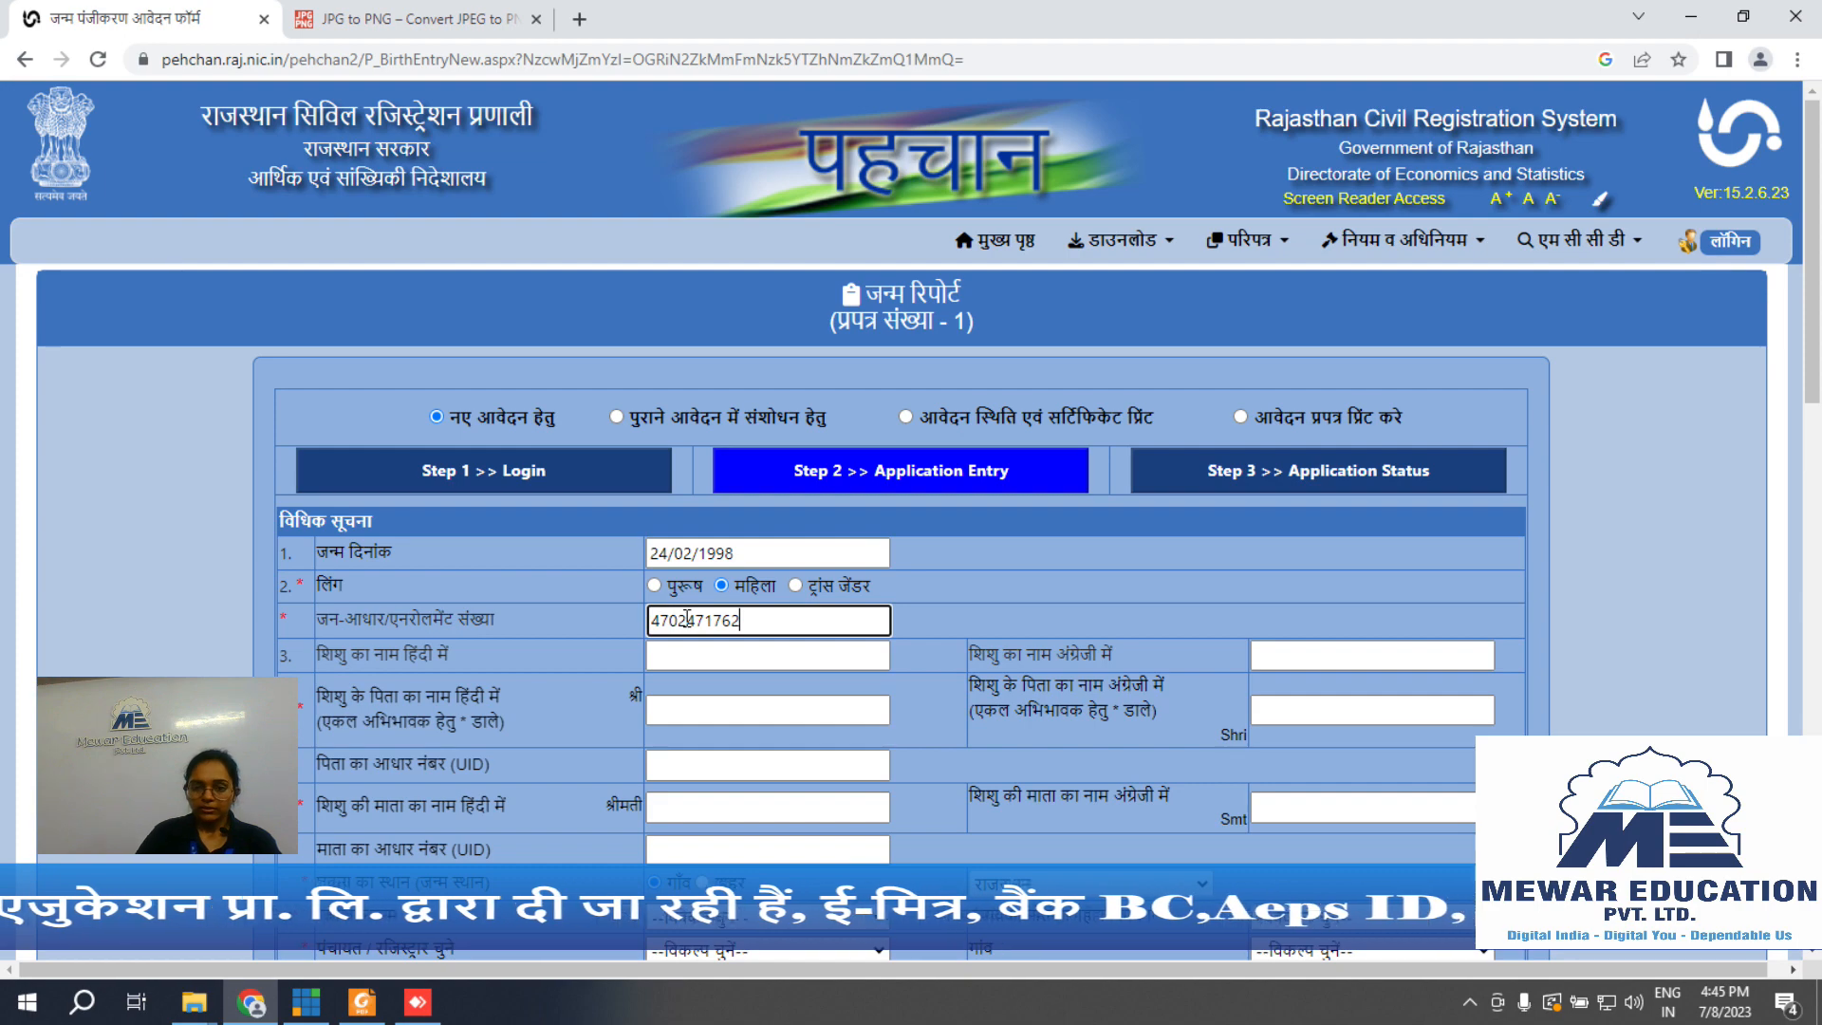
{"action": "left_click", "coordinate": [958, 603]}
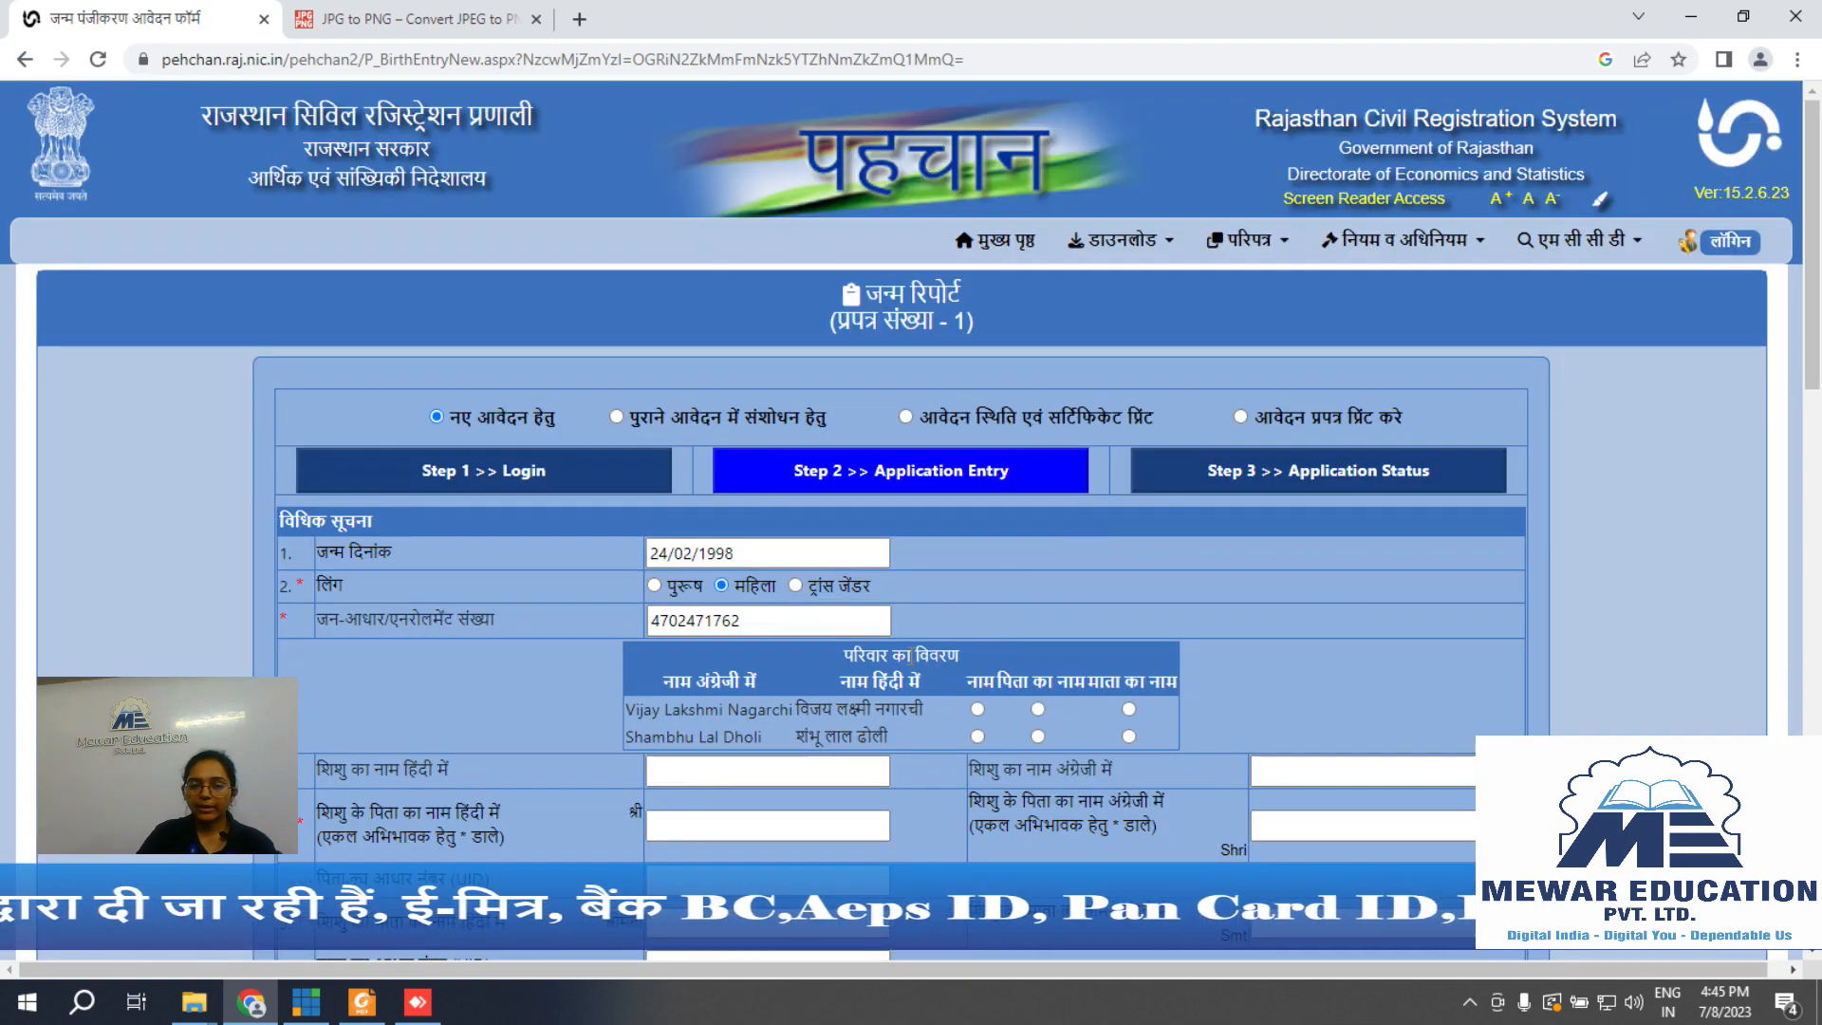
Step: Choose the first Jan-Aadhaar family member as the child and check the father's name and Aadhaar fields
{"action": "left_click", "coordinate": [977, 709]}
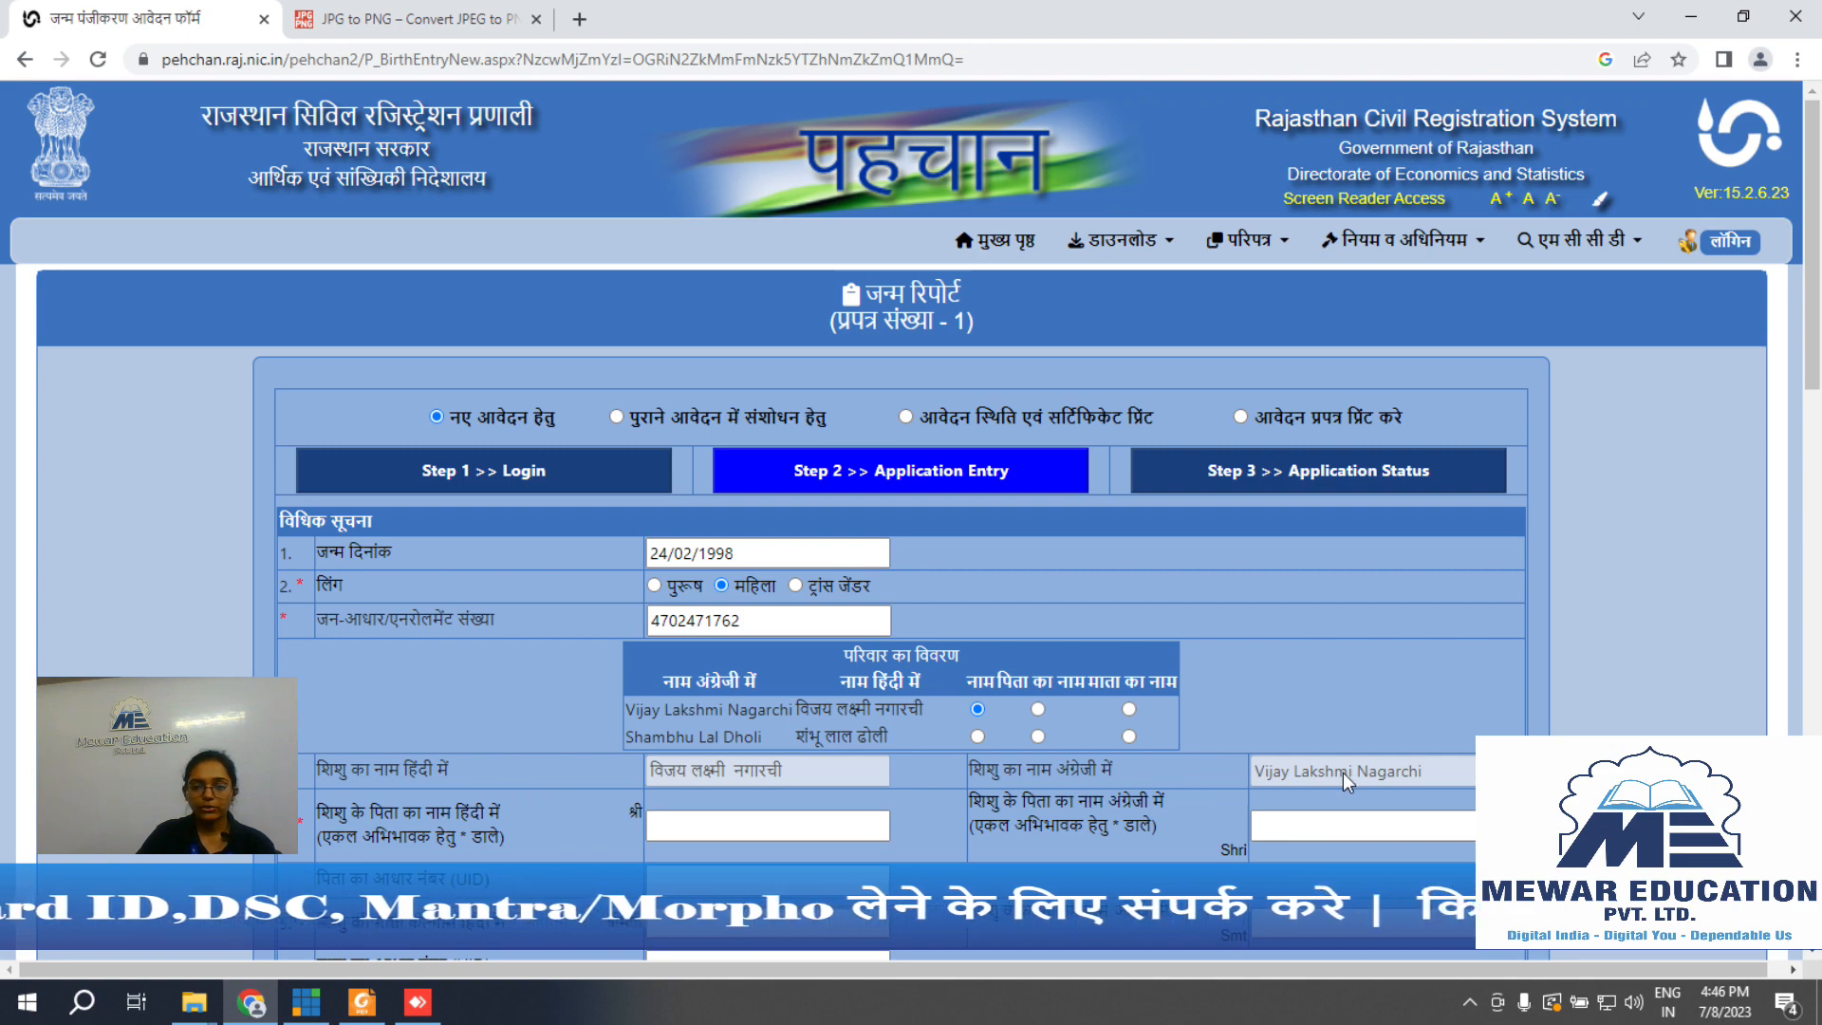
{"action": "scroll", "coordinate": [1044, 617], "scroll_direction": "down", "scroll_amount": 3}
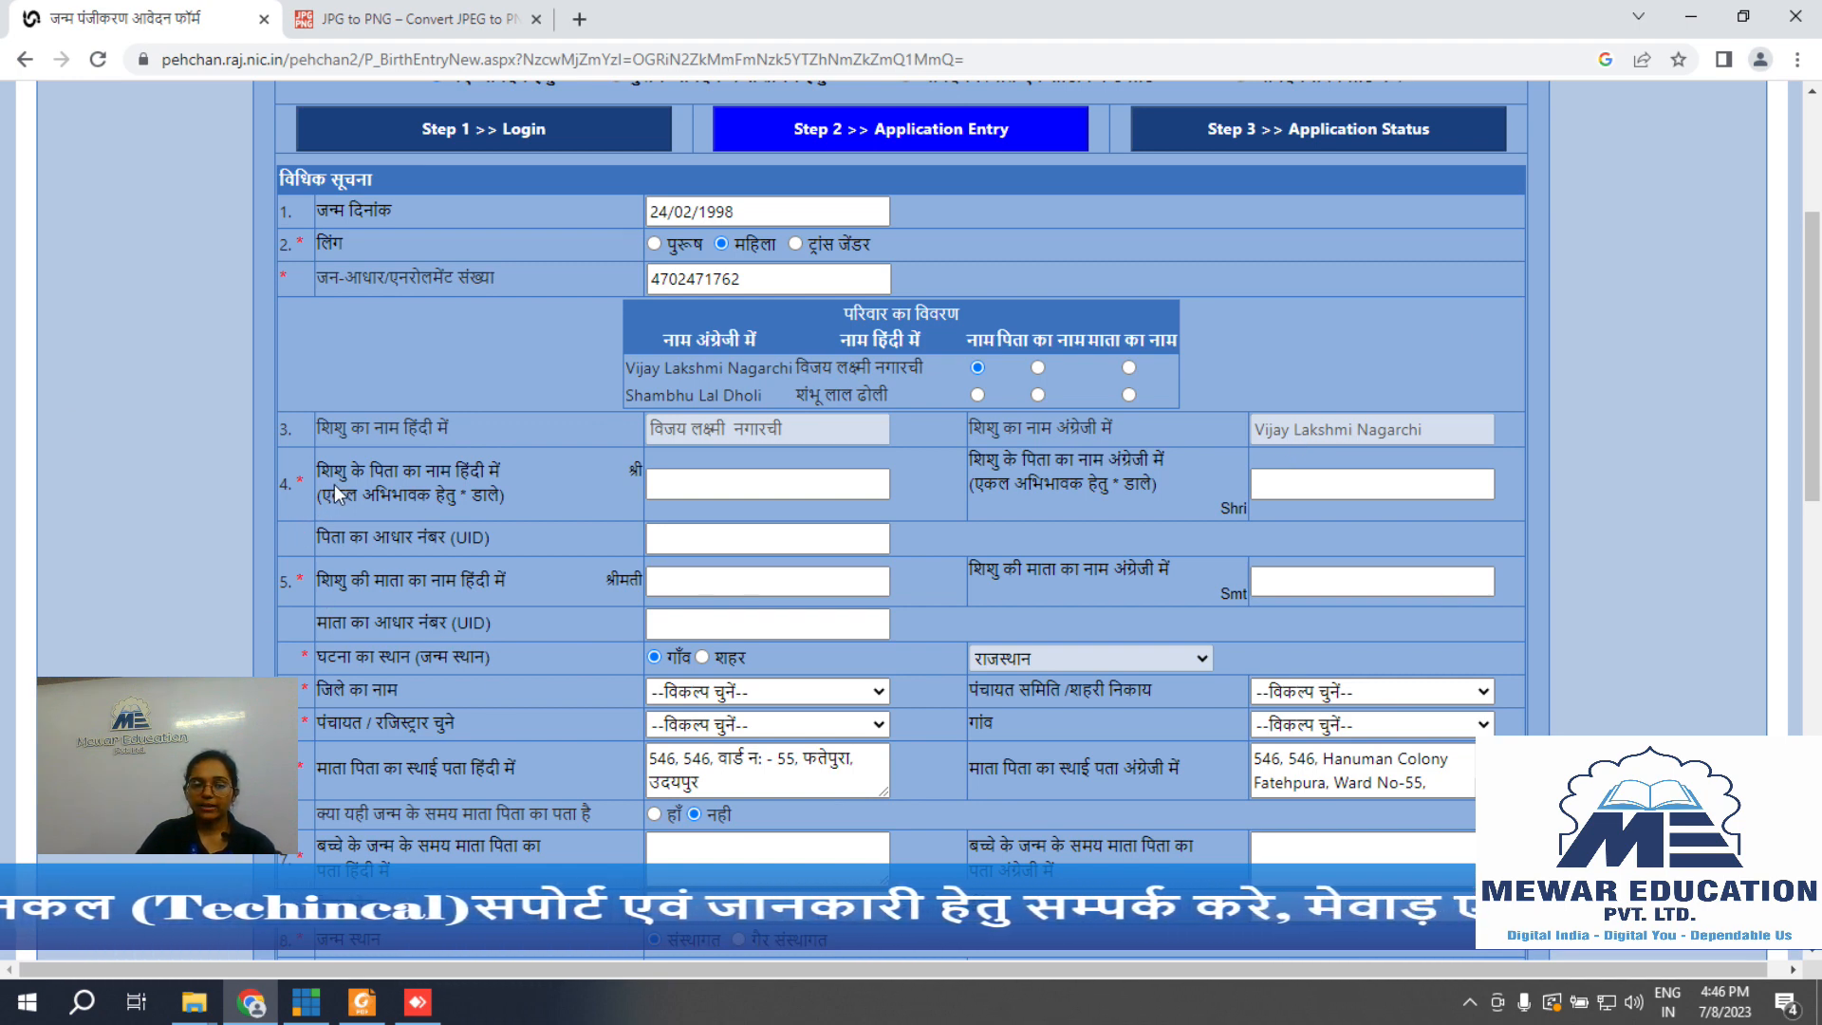
{"action": "left_click", "coordinate": [664, 480]}
{"action": "left_click", "coordinate": [1353, 477]}
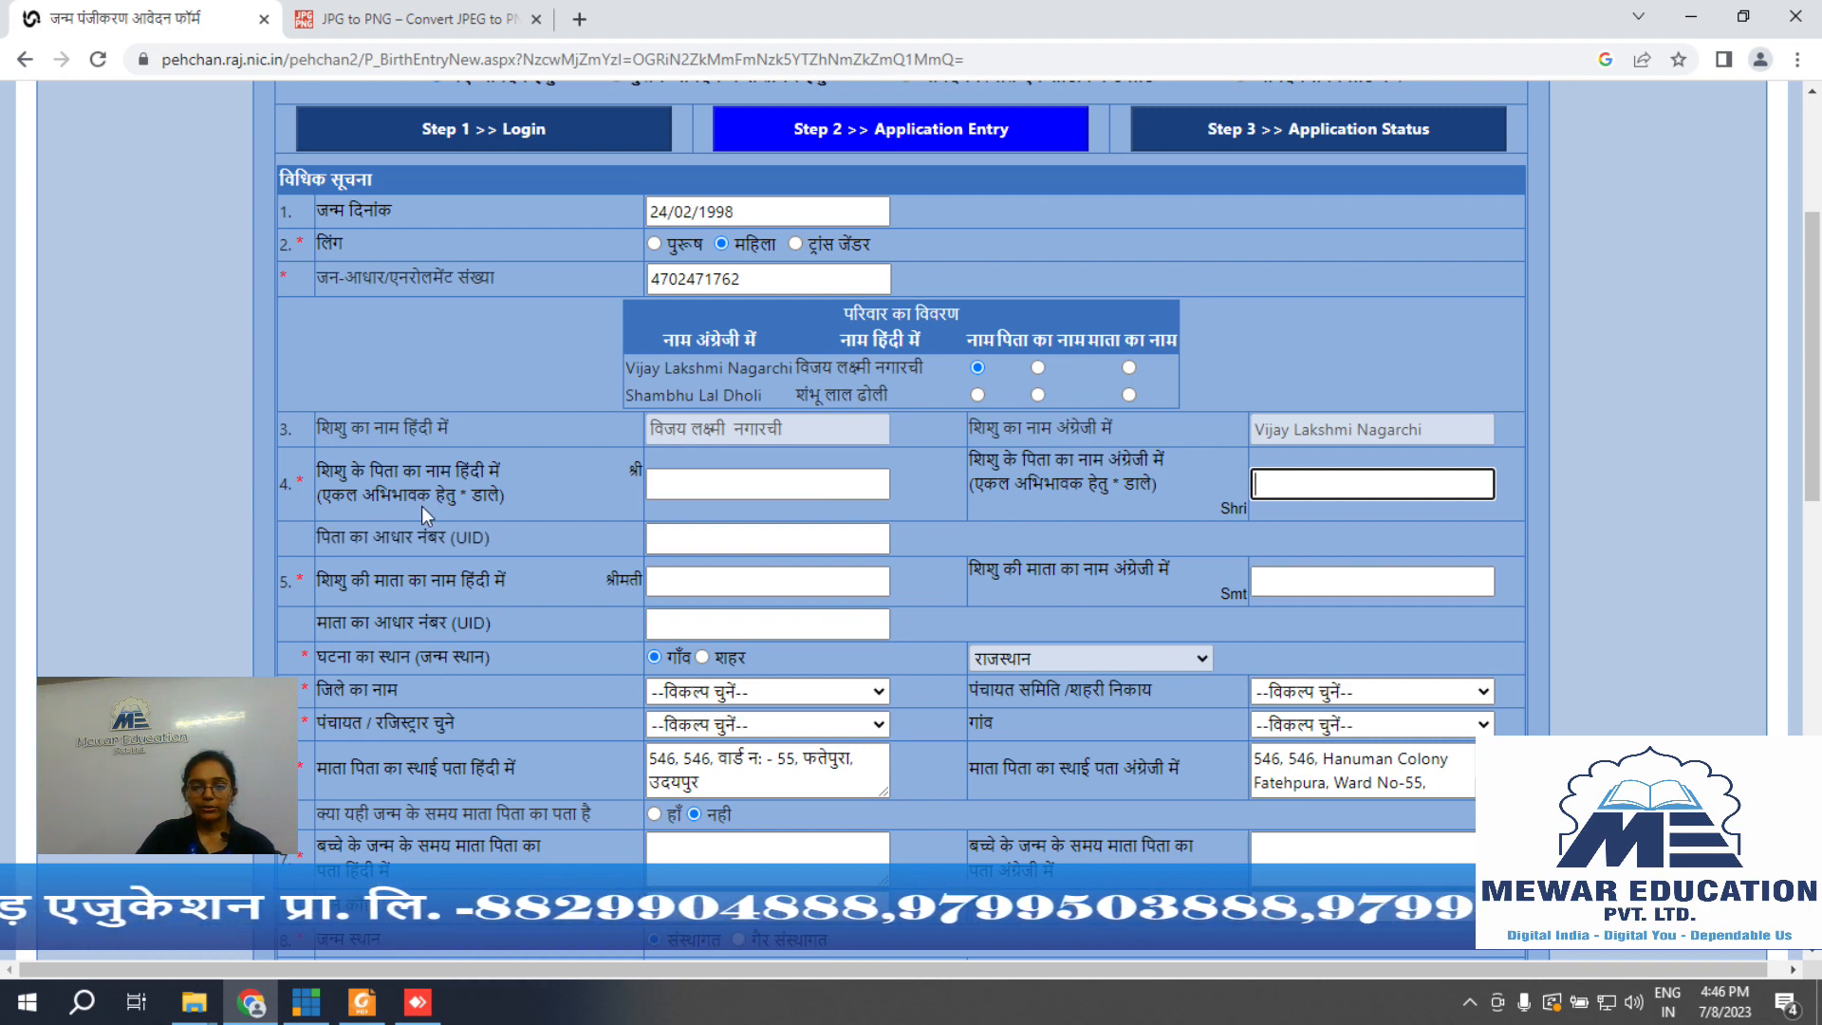
{"action": "left_click", "coordinate": [738, 483]}
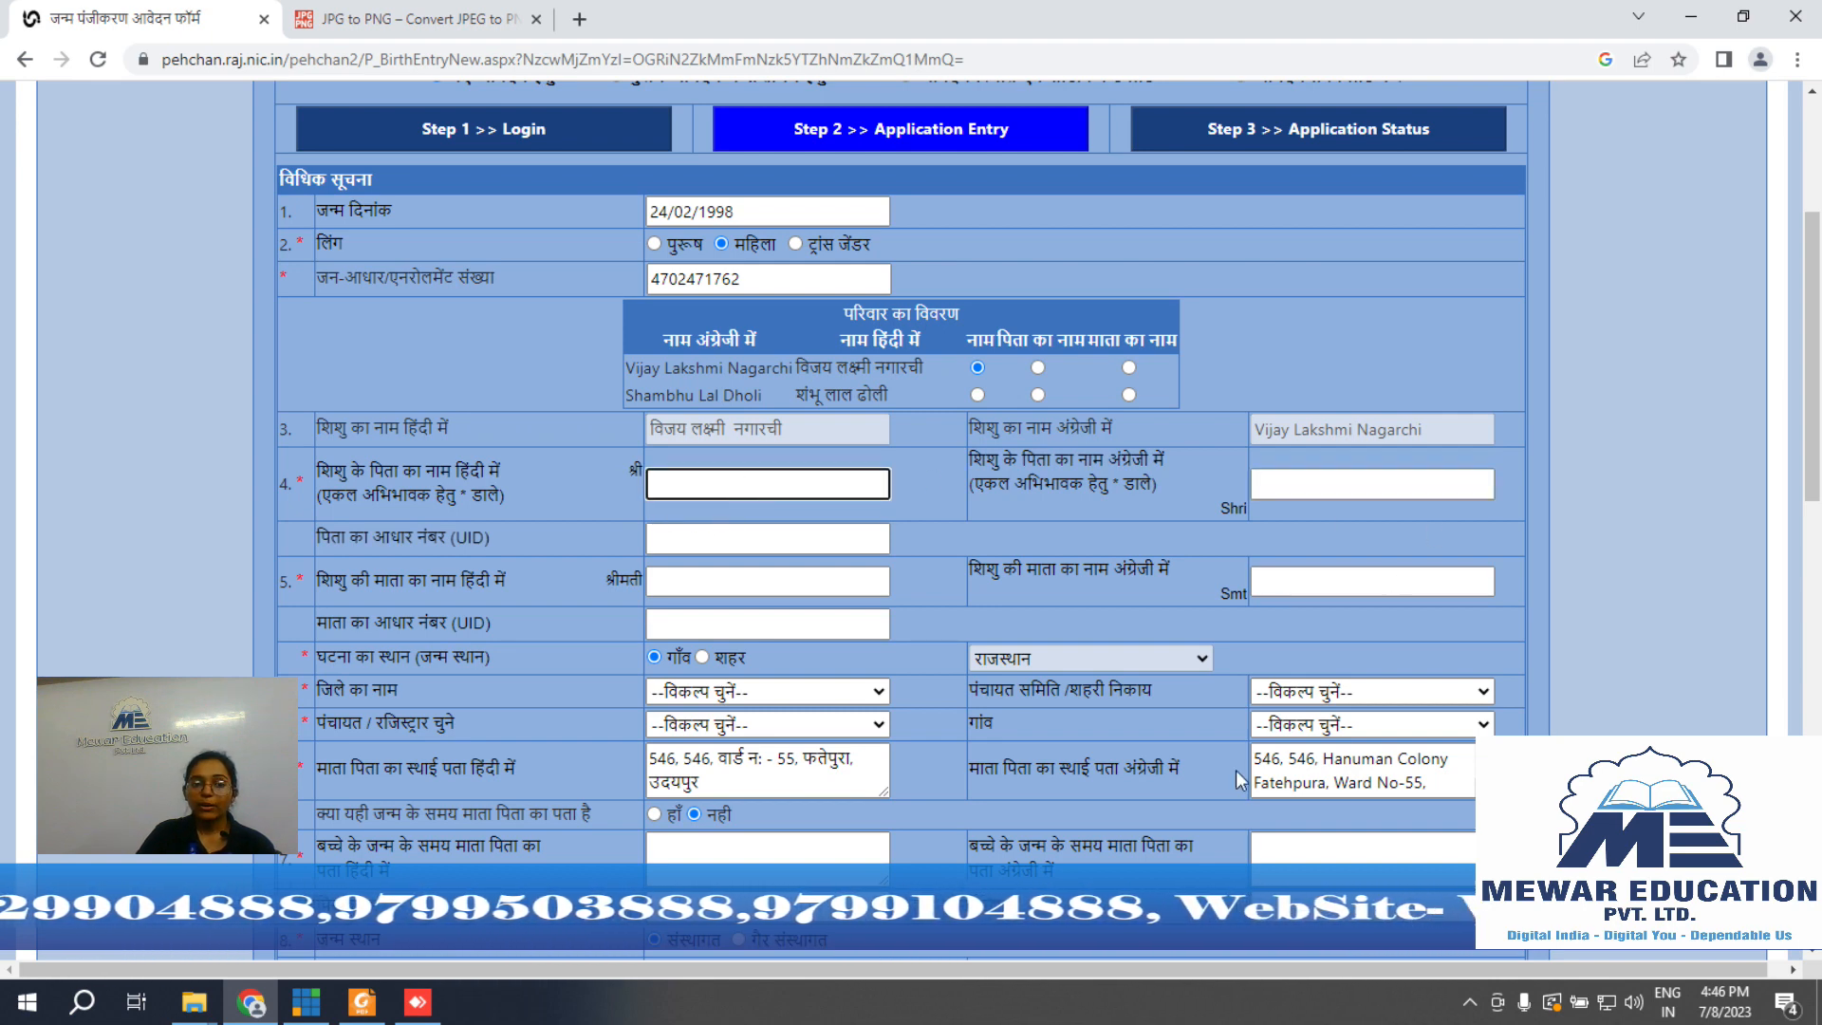
{"action": "left_click", "coordinate": [676, 538]}
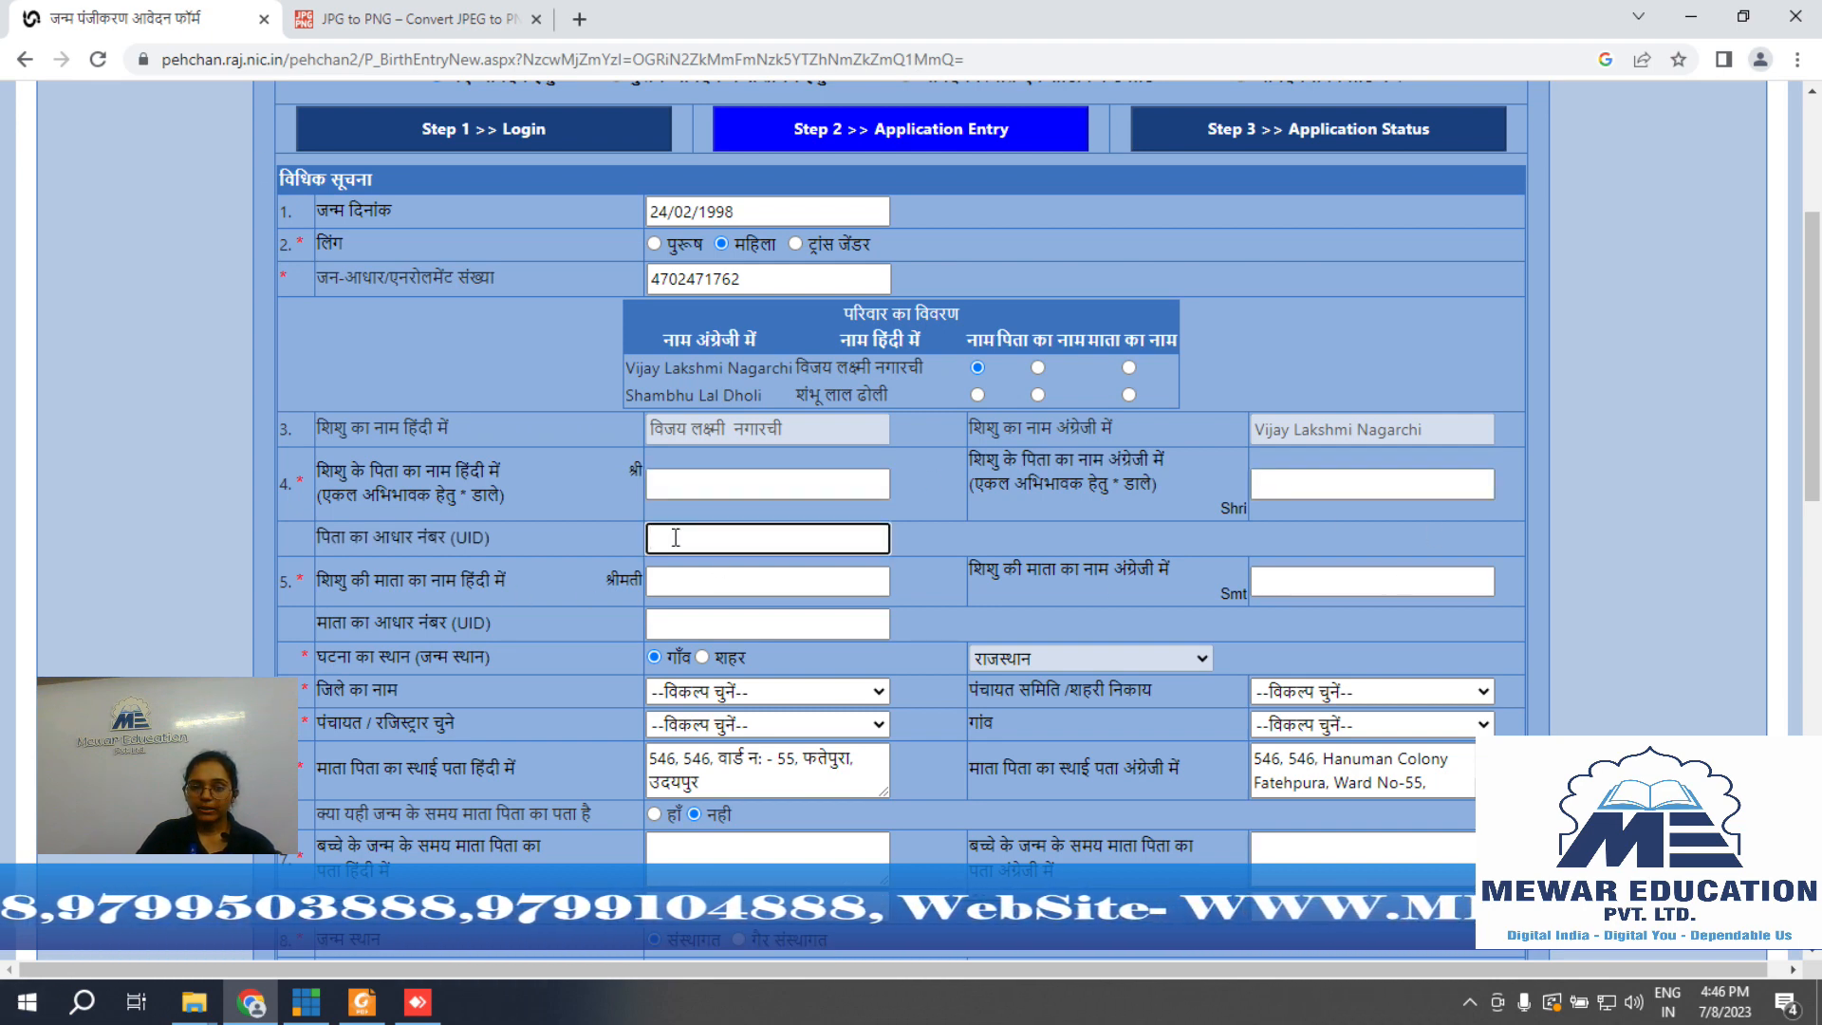
Step: Check the mother's Hindi and English name and Aadhaar number fields
{"action": "scroll", "coordinate": [676, 538], "scroll_direction": "down", "scroll_amount": 3}
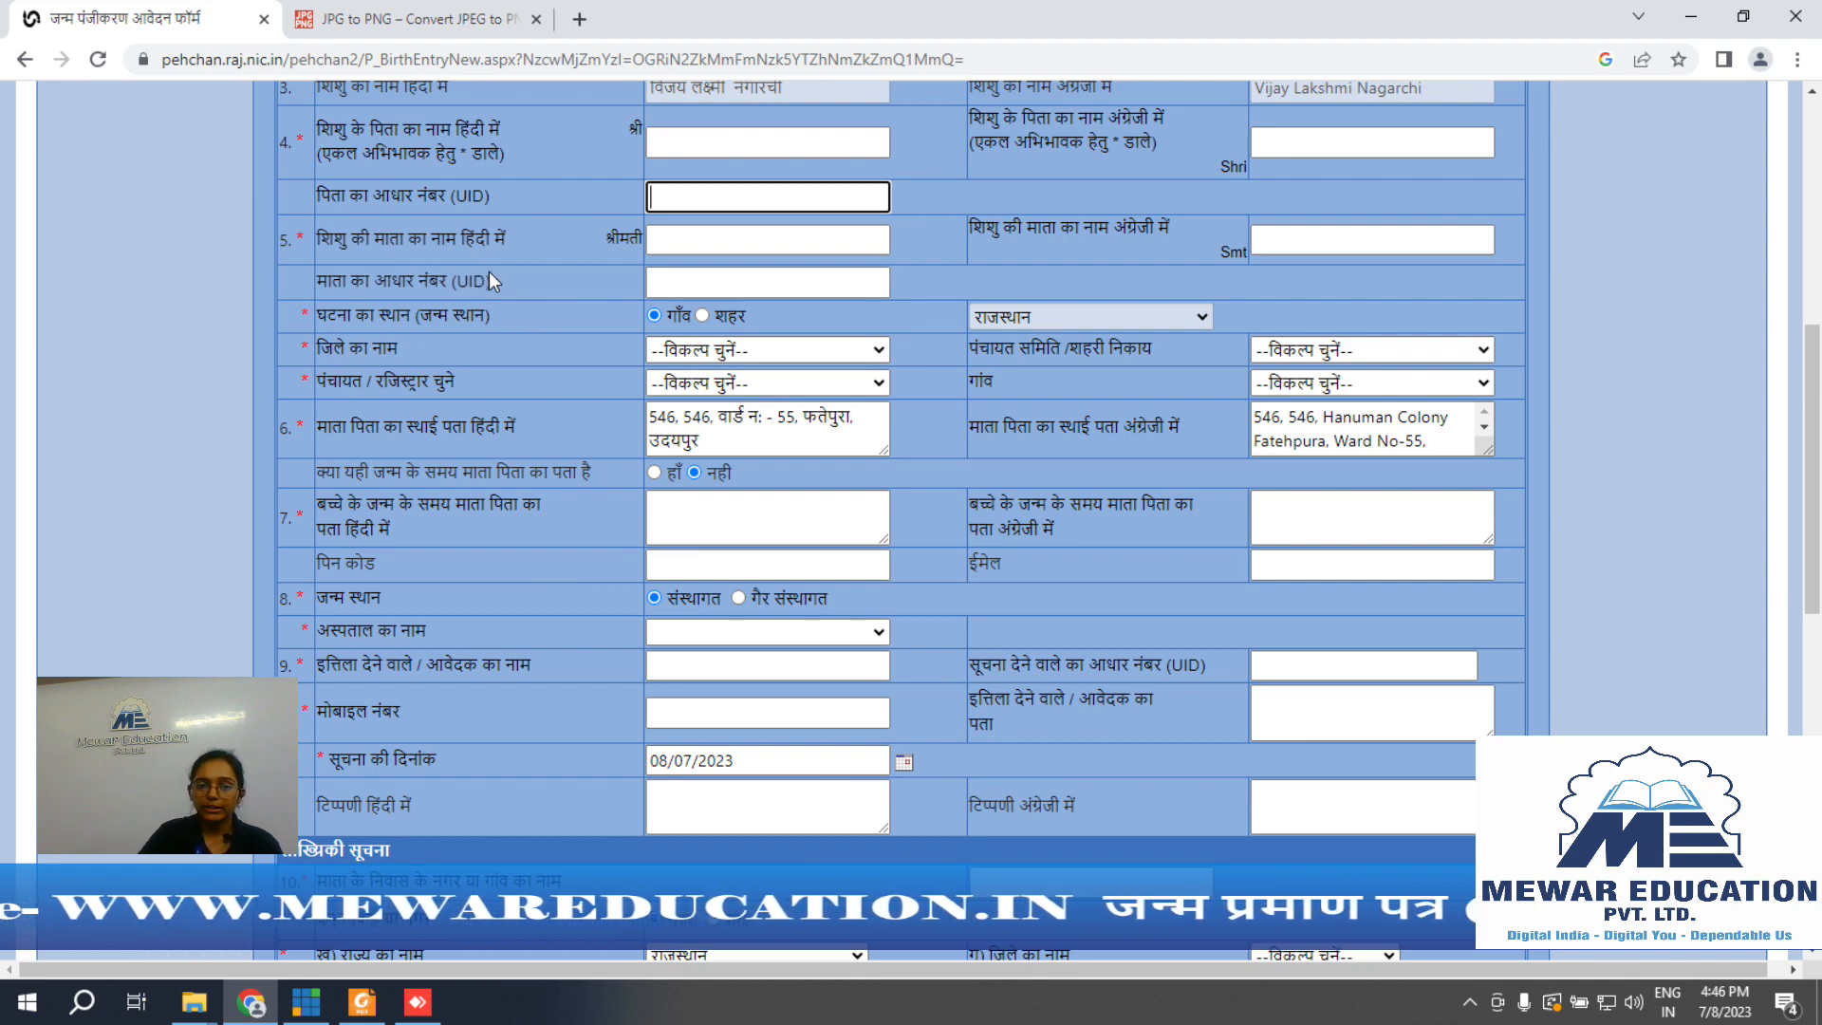
{"action": "left_click", "coordinate": [703, 237]}
{"action": "left_click", "coordinate": [1365, 240]}
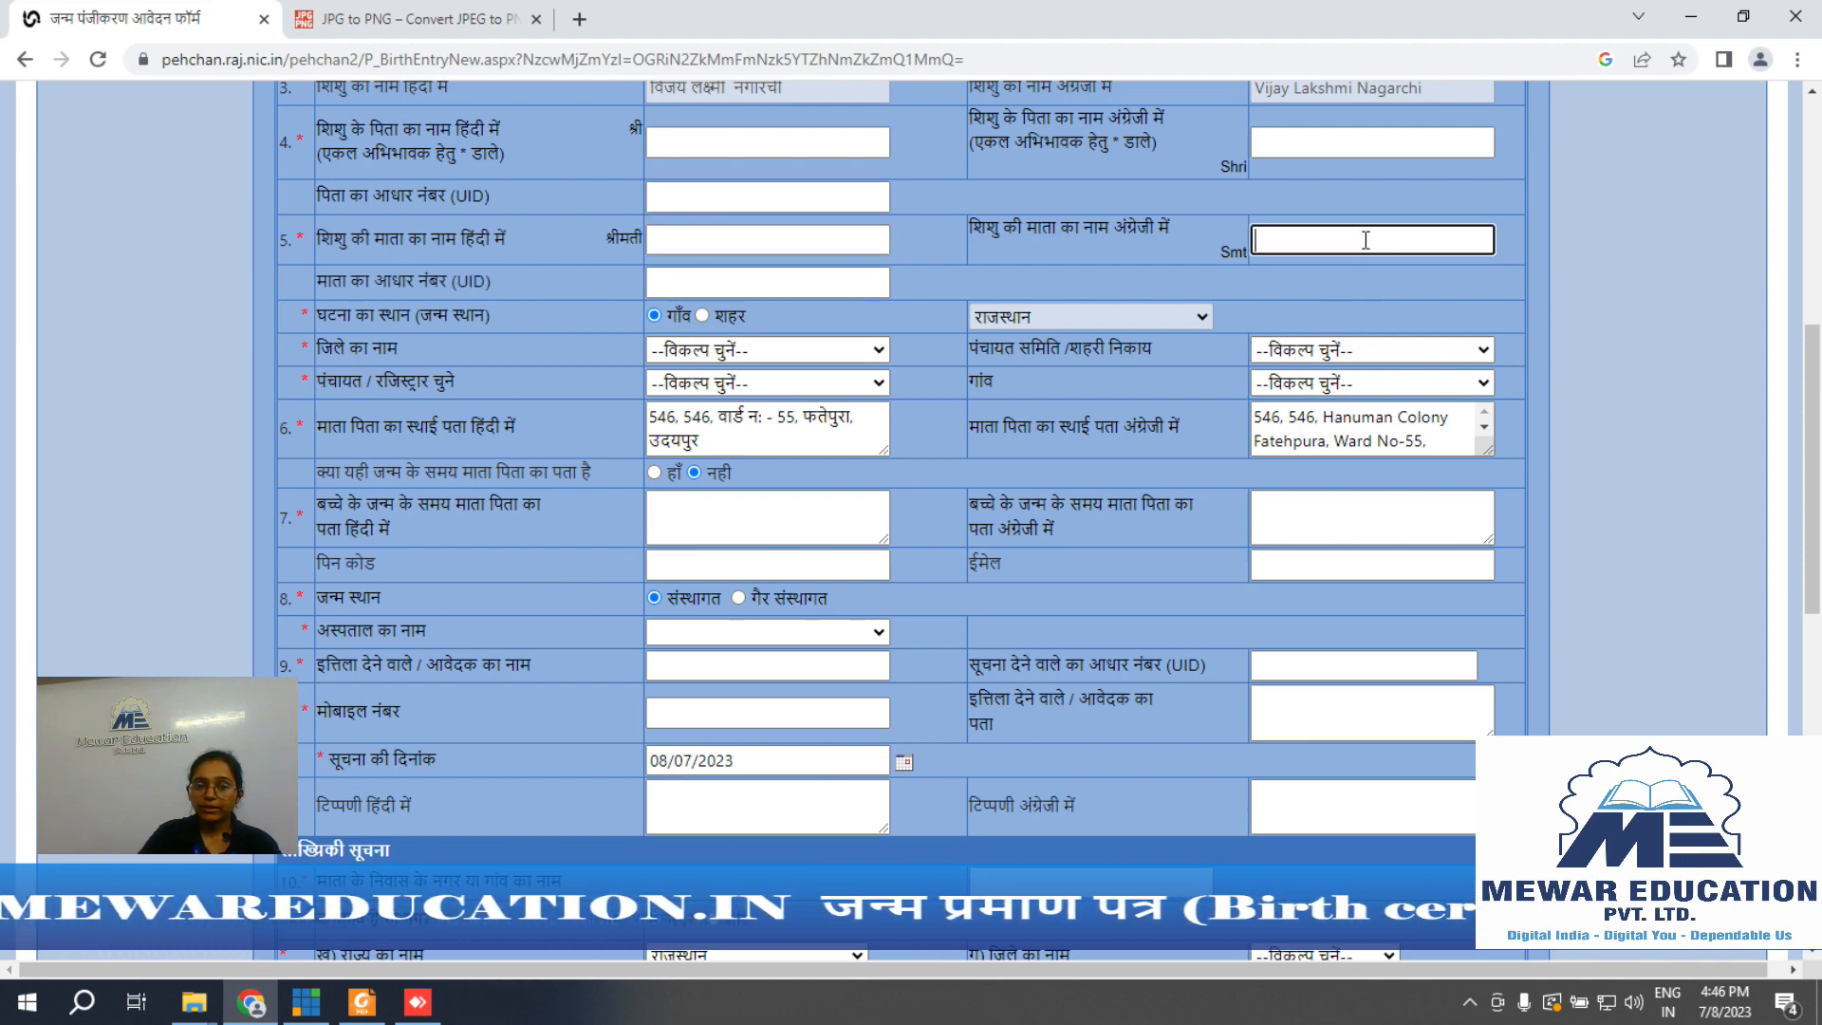
{"action": "left_click", "coordinate": [737, 286]}
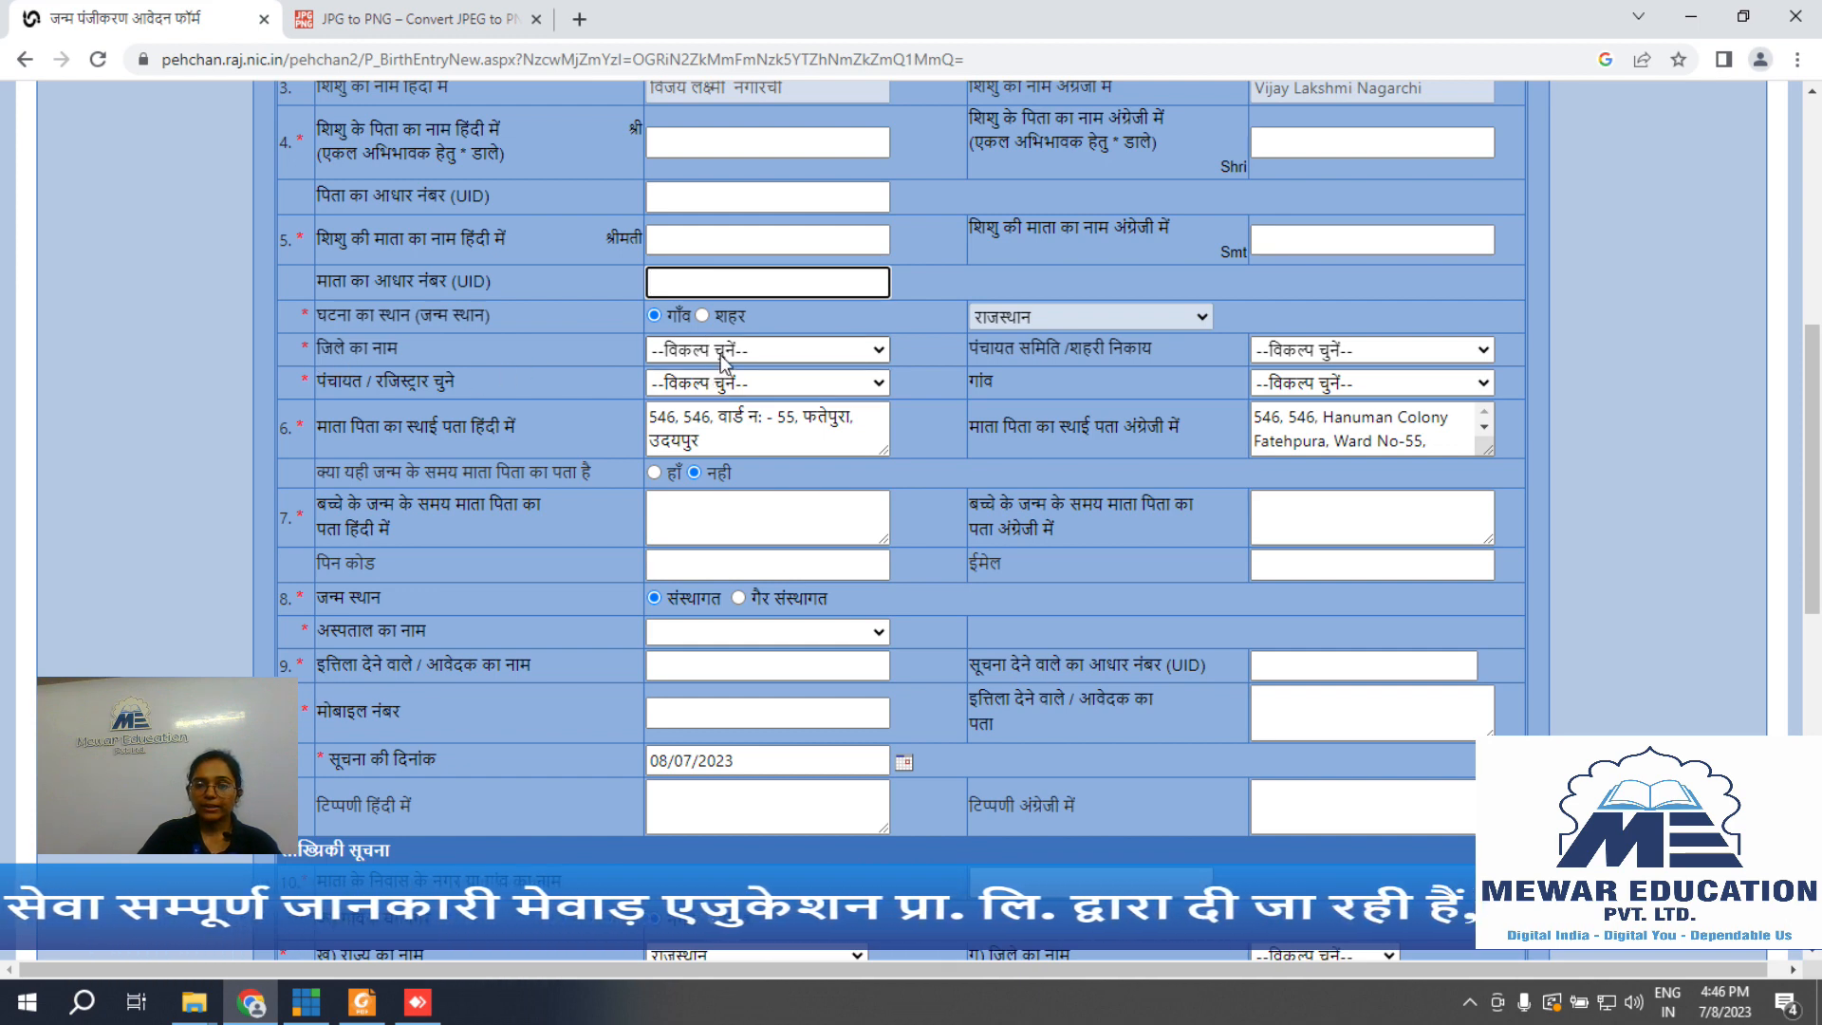
Step: Set district उदयपुर, and panchayat samiti, panchayat and village all to बड़गांव
{"action": "left_click", "coordinate": [722, 353]}
{"action": "scroll", "coordinate": [773, 479], "scroll_direction": "down", "scroll_amount": 3}
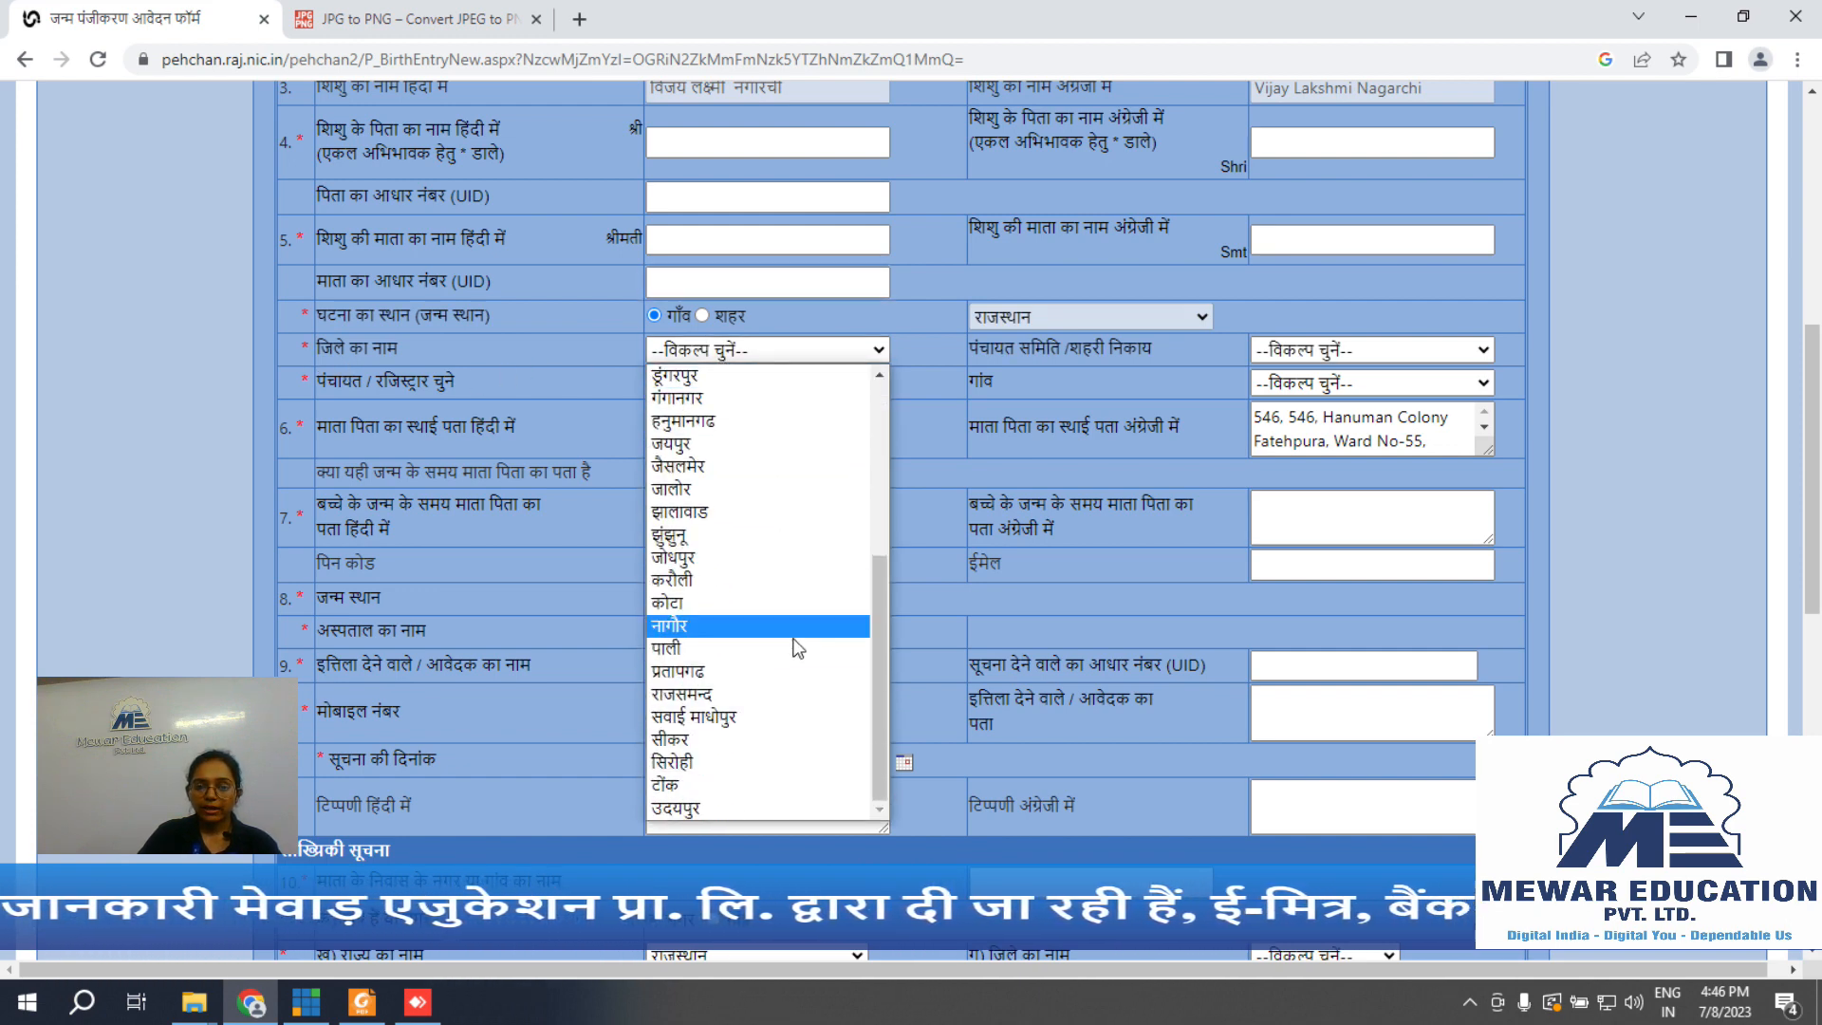
{"action": "left_click", "coordinate": [704, 814]}
{"action": "left_click", "coordinate": [1309, 350]}
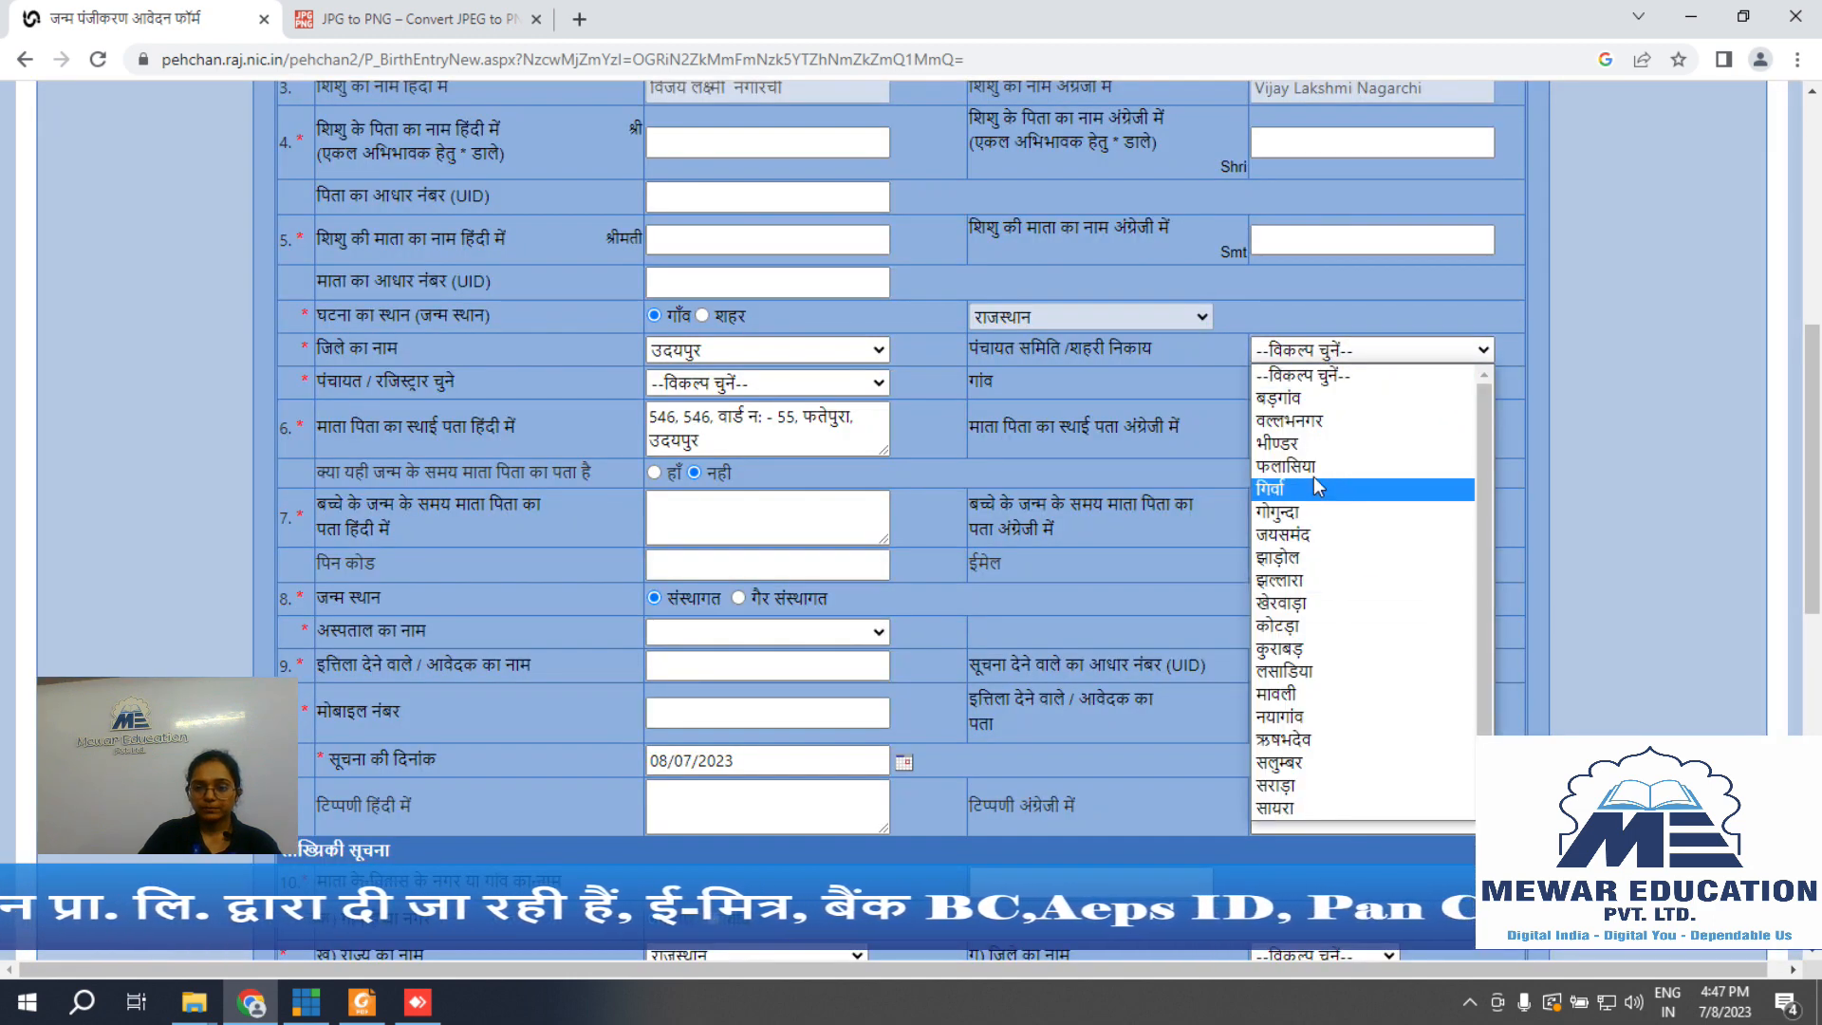
{"action": "left_click", "coordinate": [1277, 398]}
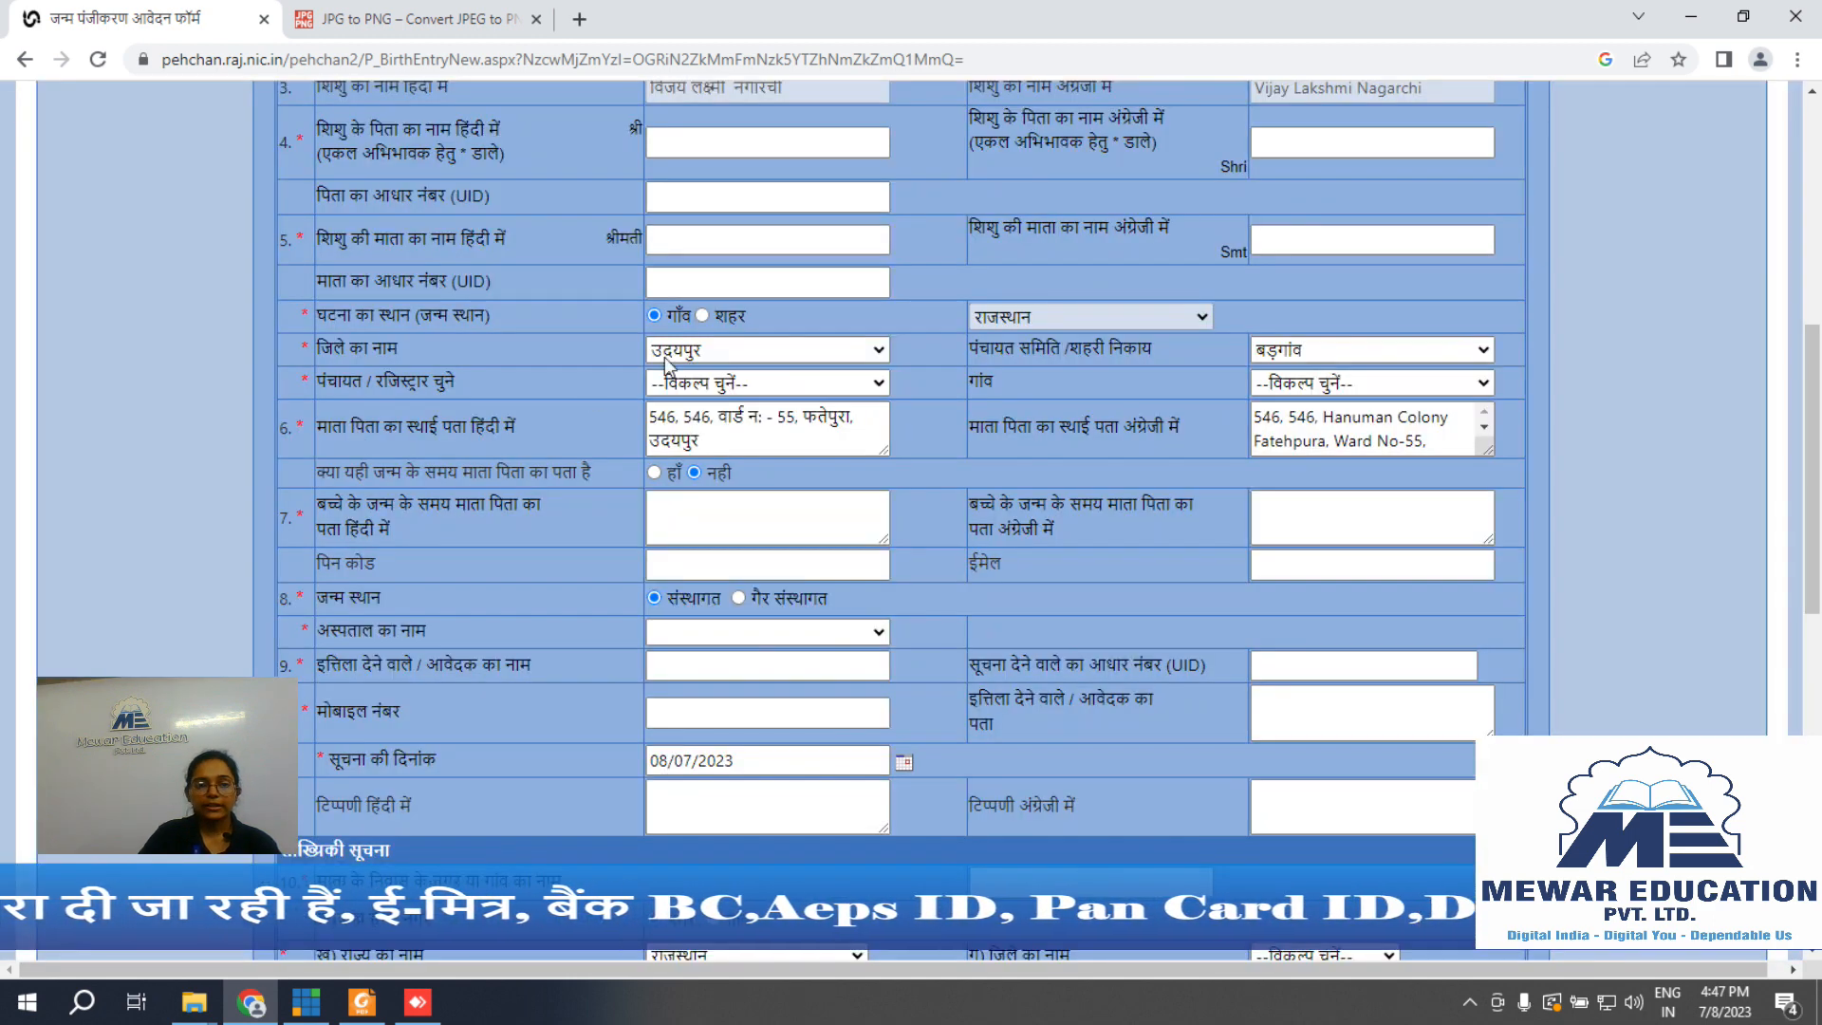
{"action": "left_click", "coordinate": [680, 383]}
{"action": "left_click", "coordinate": [672, 454]}
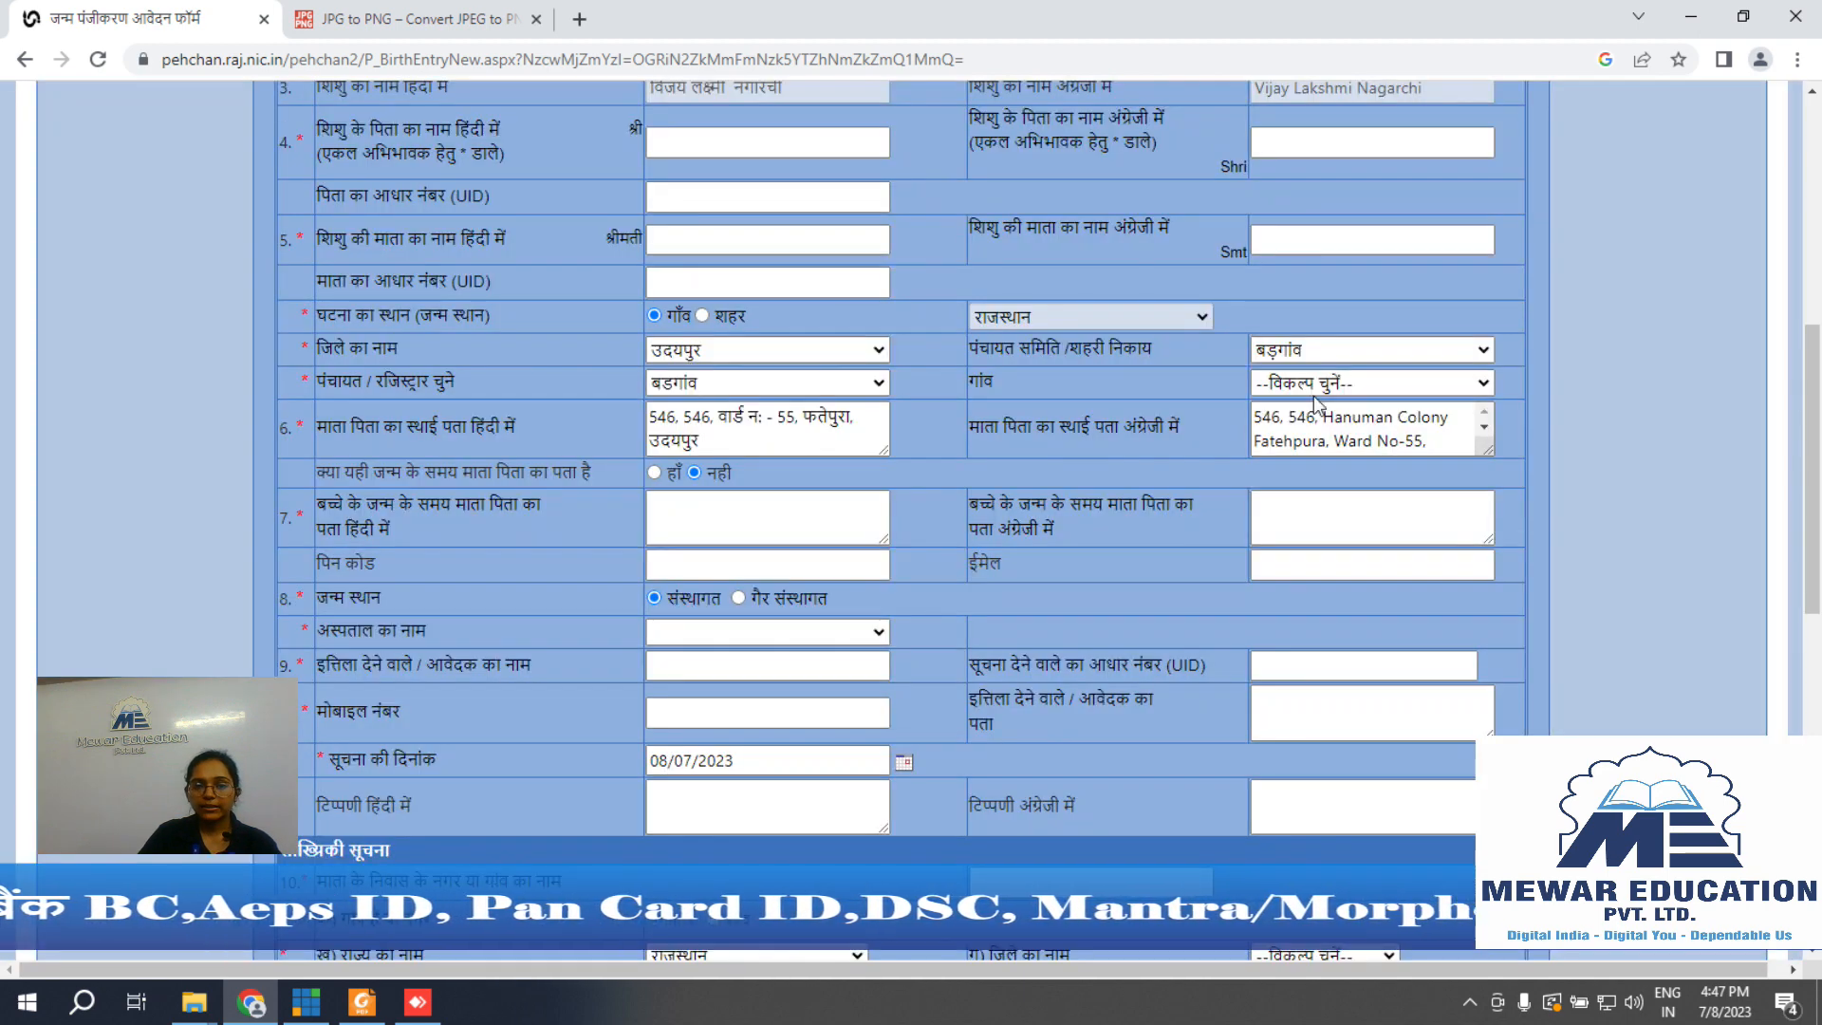
{"action": "left_click", "coordinate": [1329, 384]}
{"action": "left_click", "coordinate": [1279, 477]}
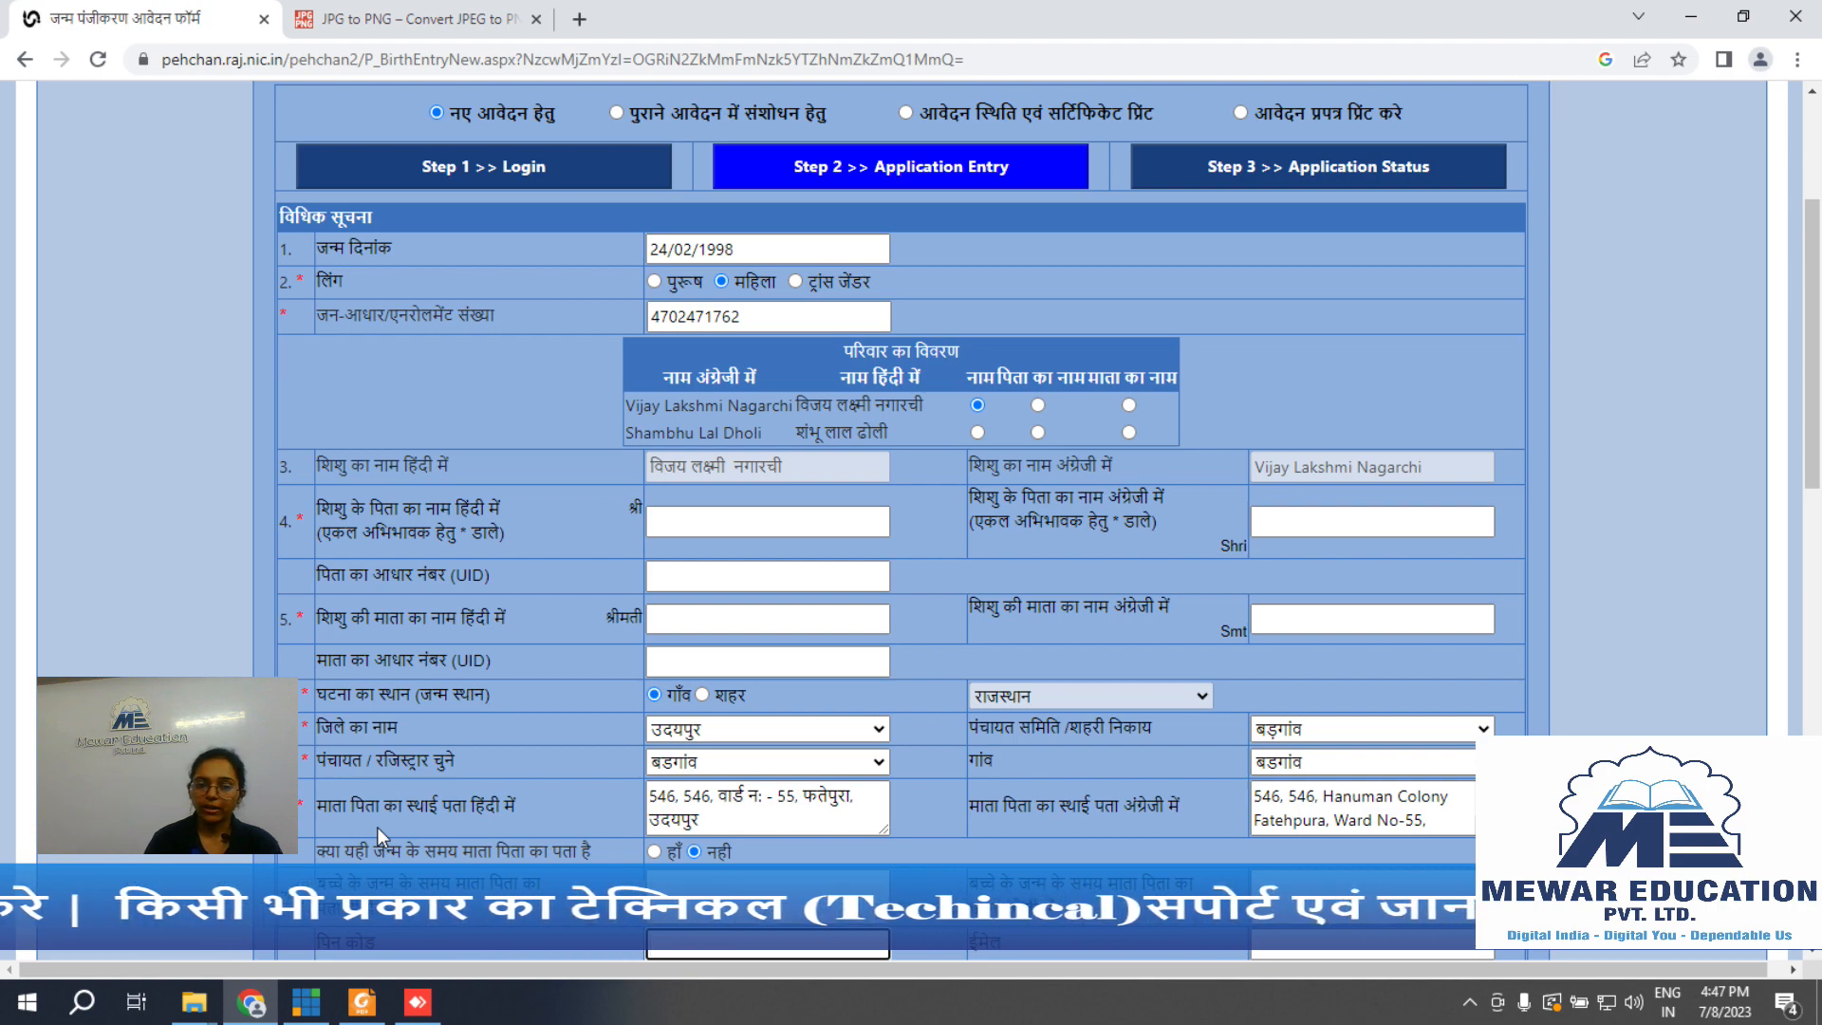
Step: Answer the birth-time address question हाँ, then change it back to नही
{"action": "scroll", "coordinate": [378, 828], "scroll_direction": "down", "scroll_amount": 3}
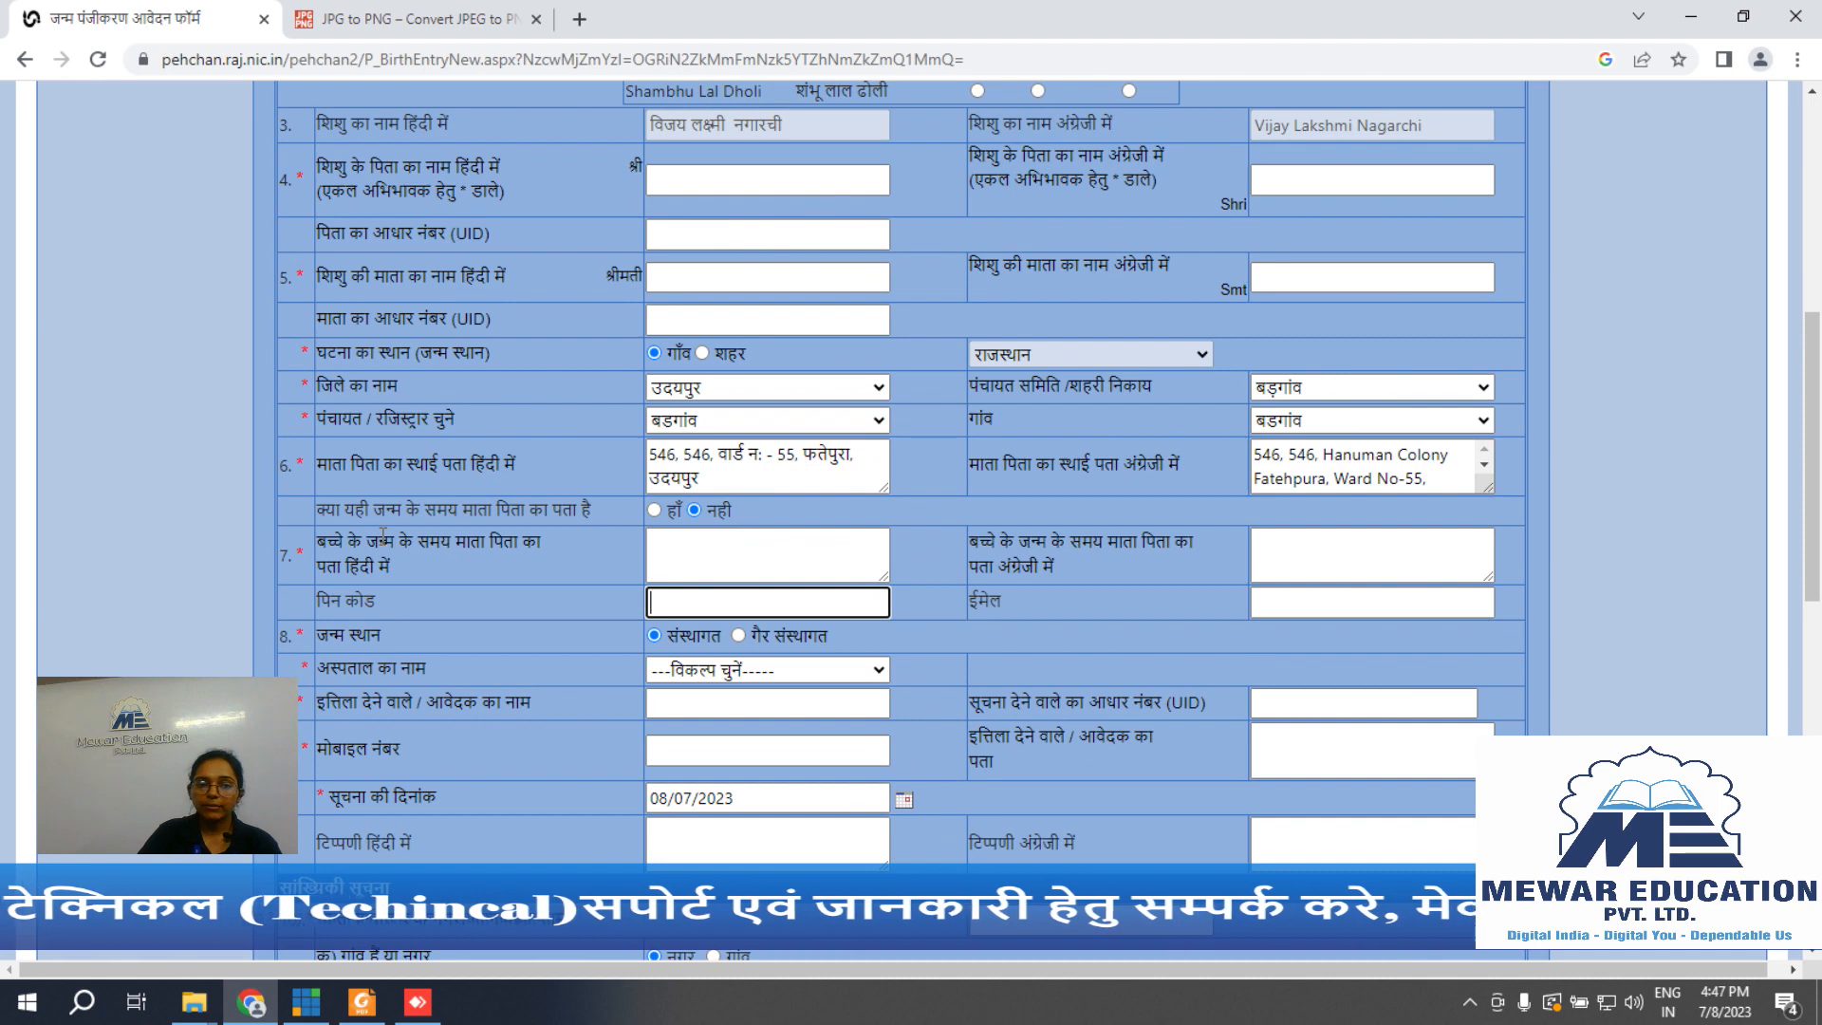
{"action": "left_click", "coordinate": [654, 510]}
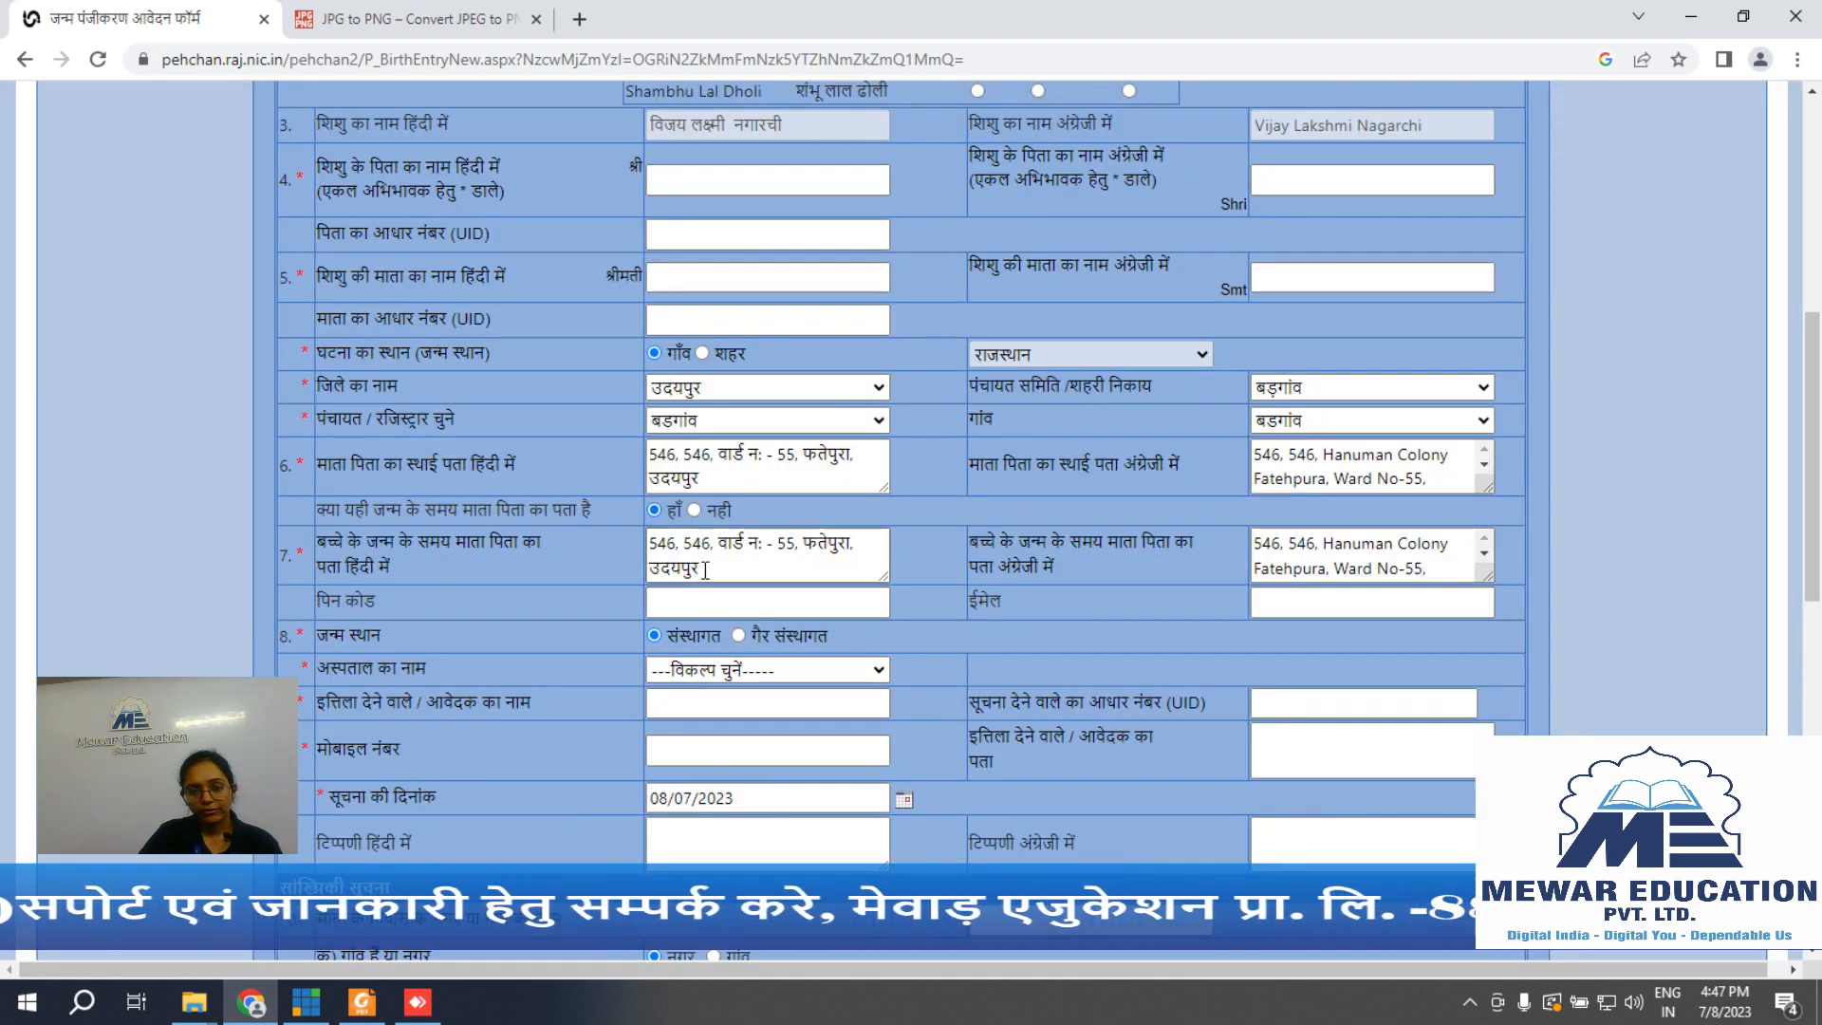
{"action": "left_click", "coordinate": [693, 511]}
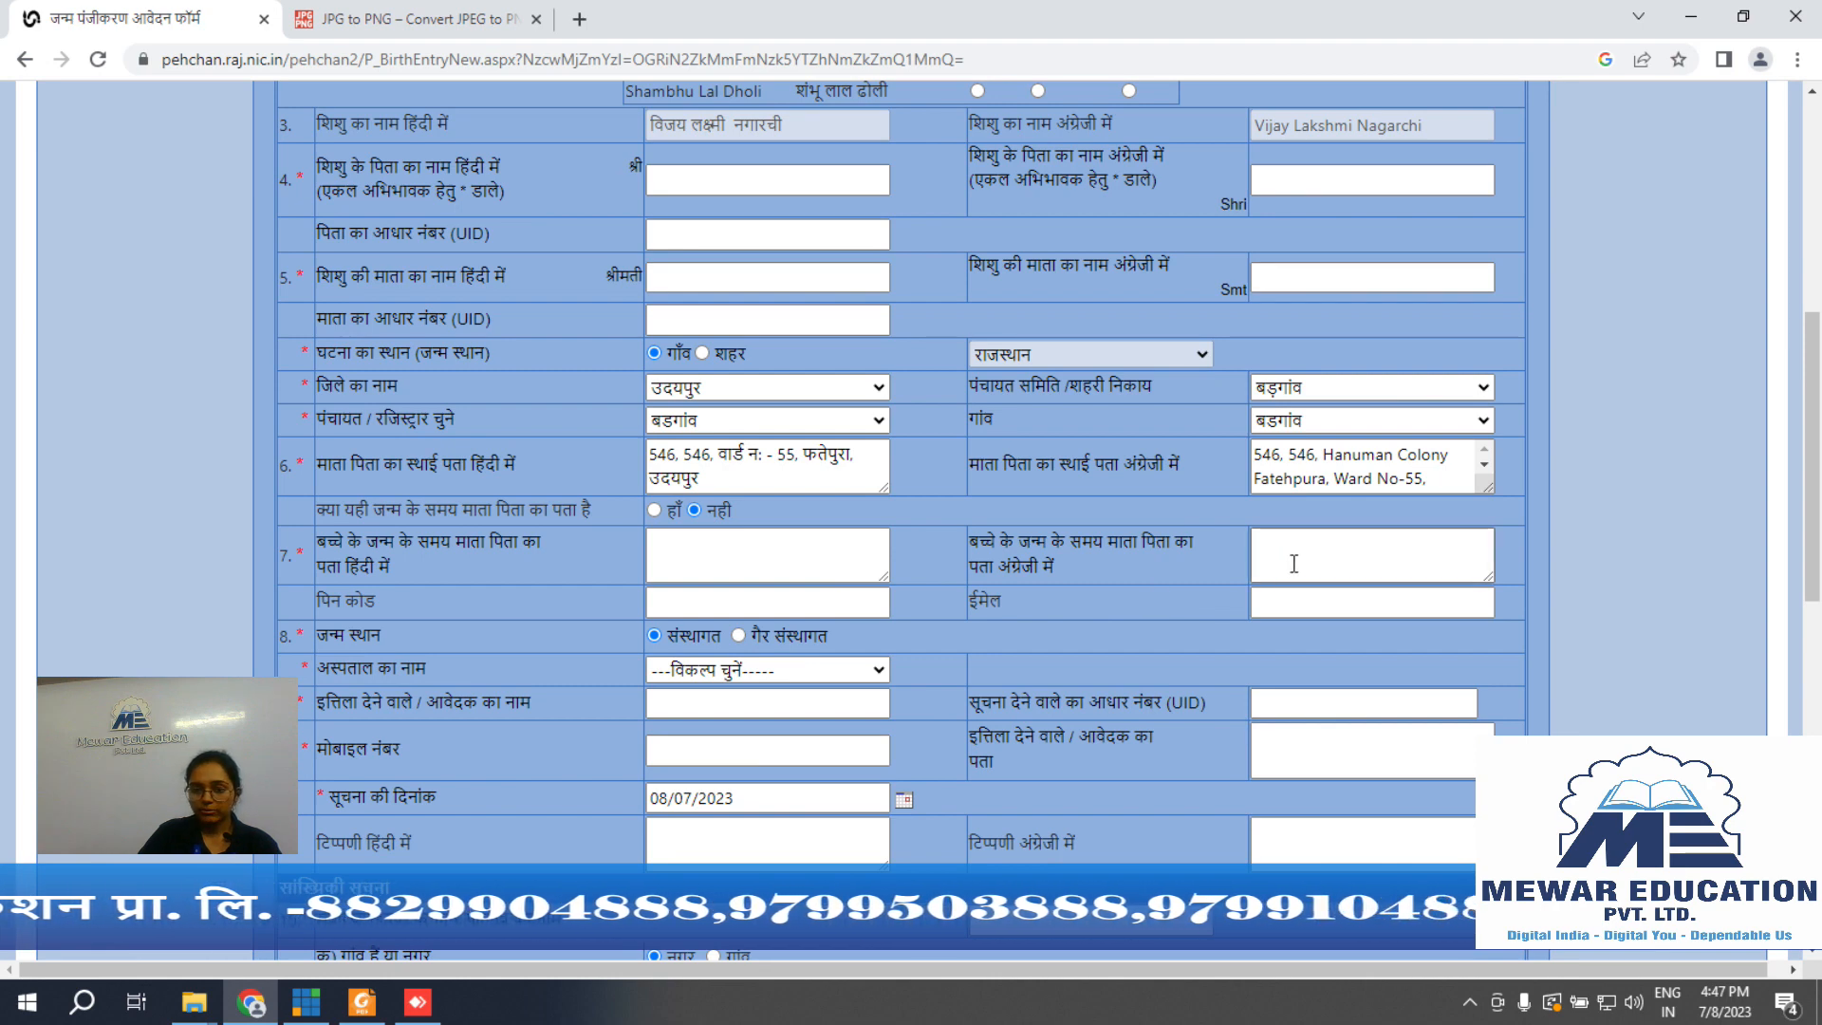
Step: Move through the address section's PIN code and email fields
{"action": "scroll", "coordinate": [1296, 563], "scroll_direction": "down", "scroll_amount": 1}
{"action": "scroll", "coordinate": [1296, 564], "scroll_direction": "down", "scroll_amount": 3}
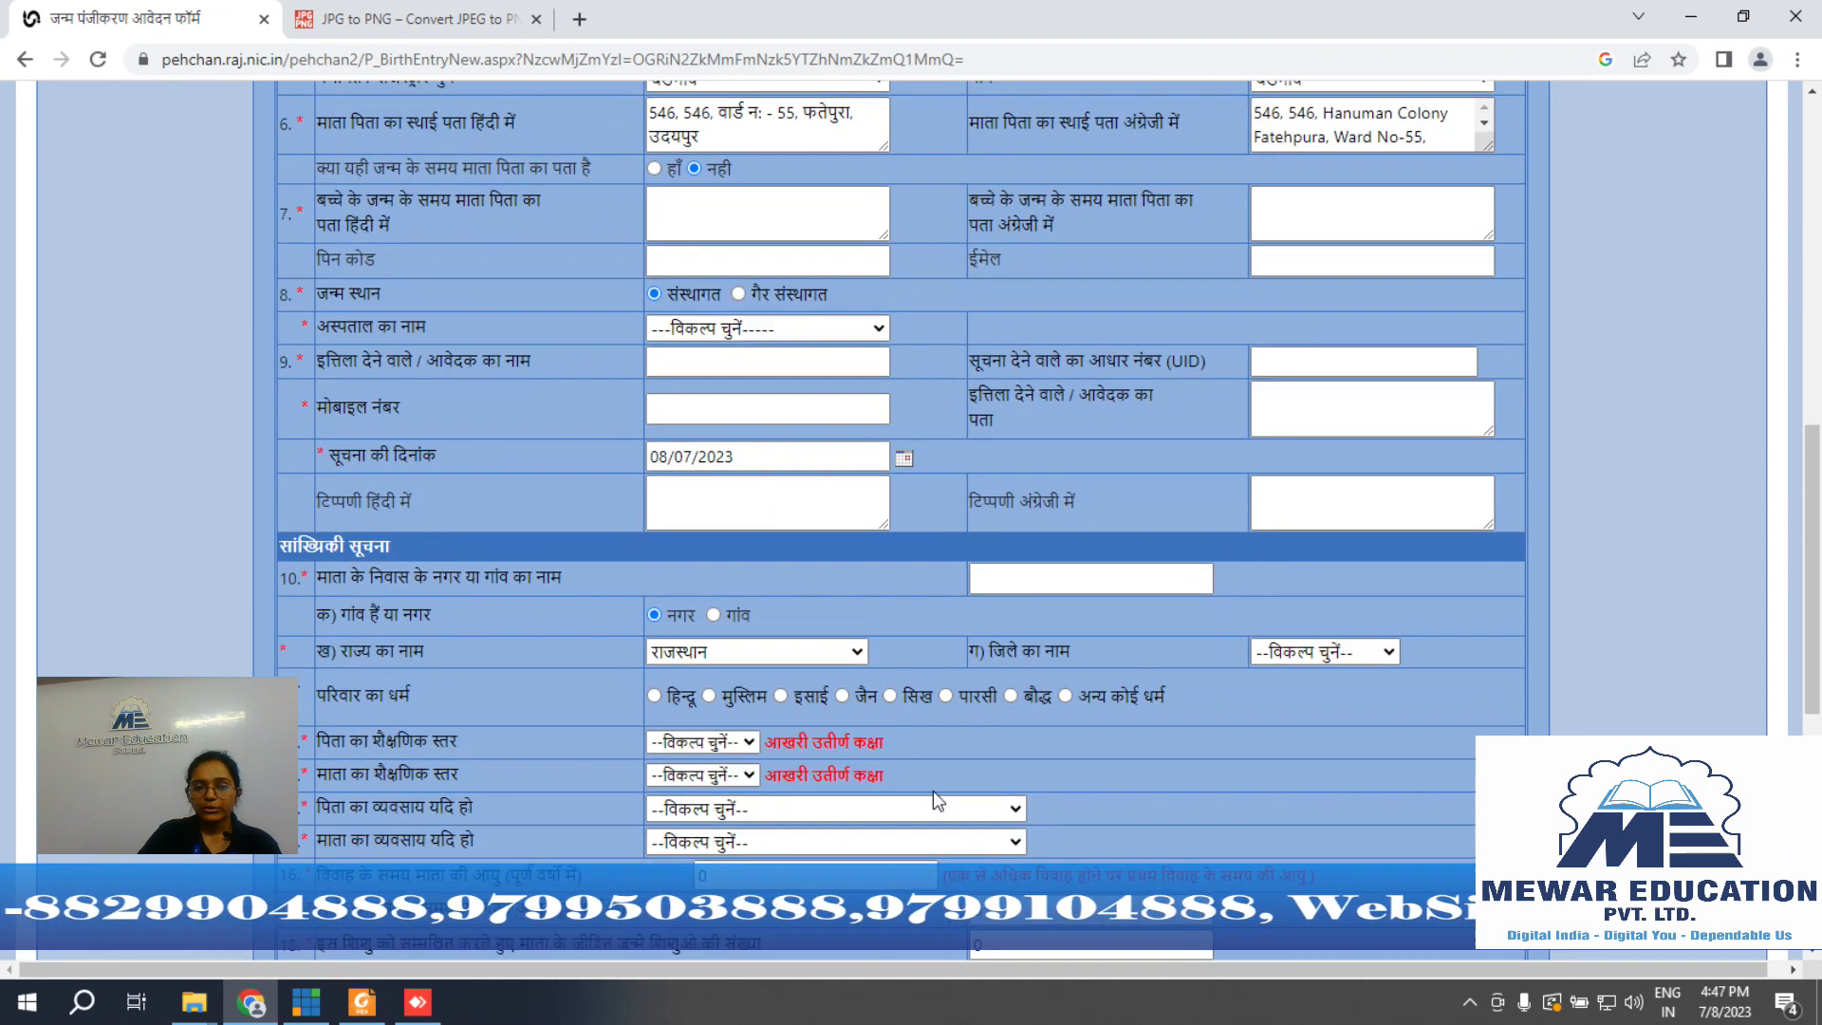
{"action": "left_click", "coordinate": [749, 255]}
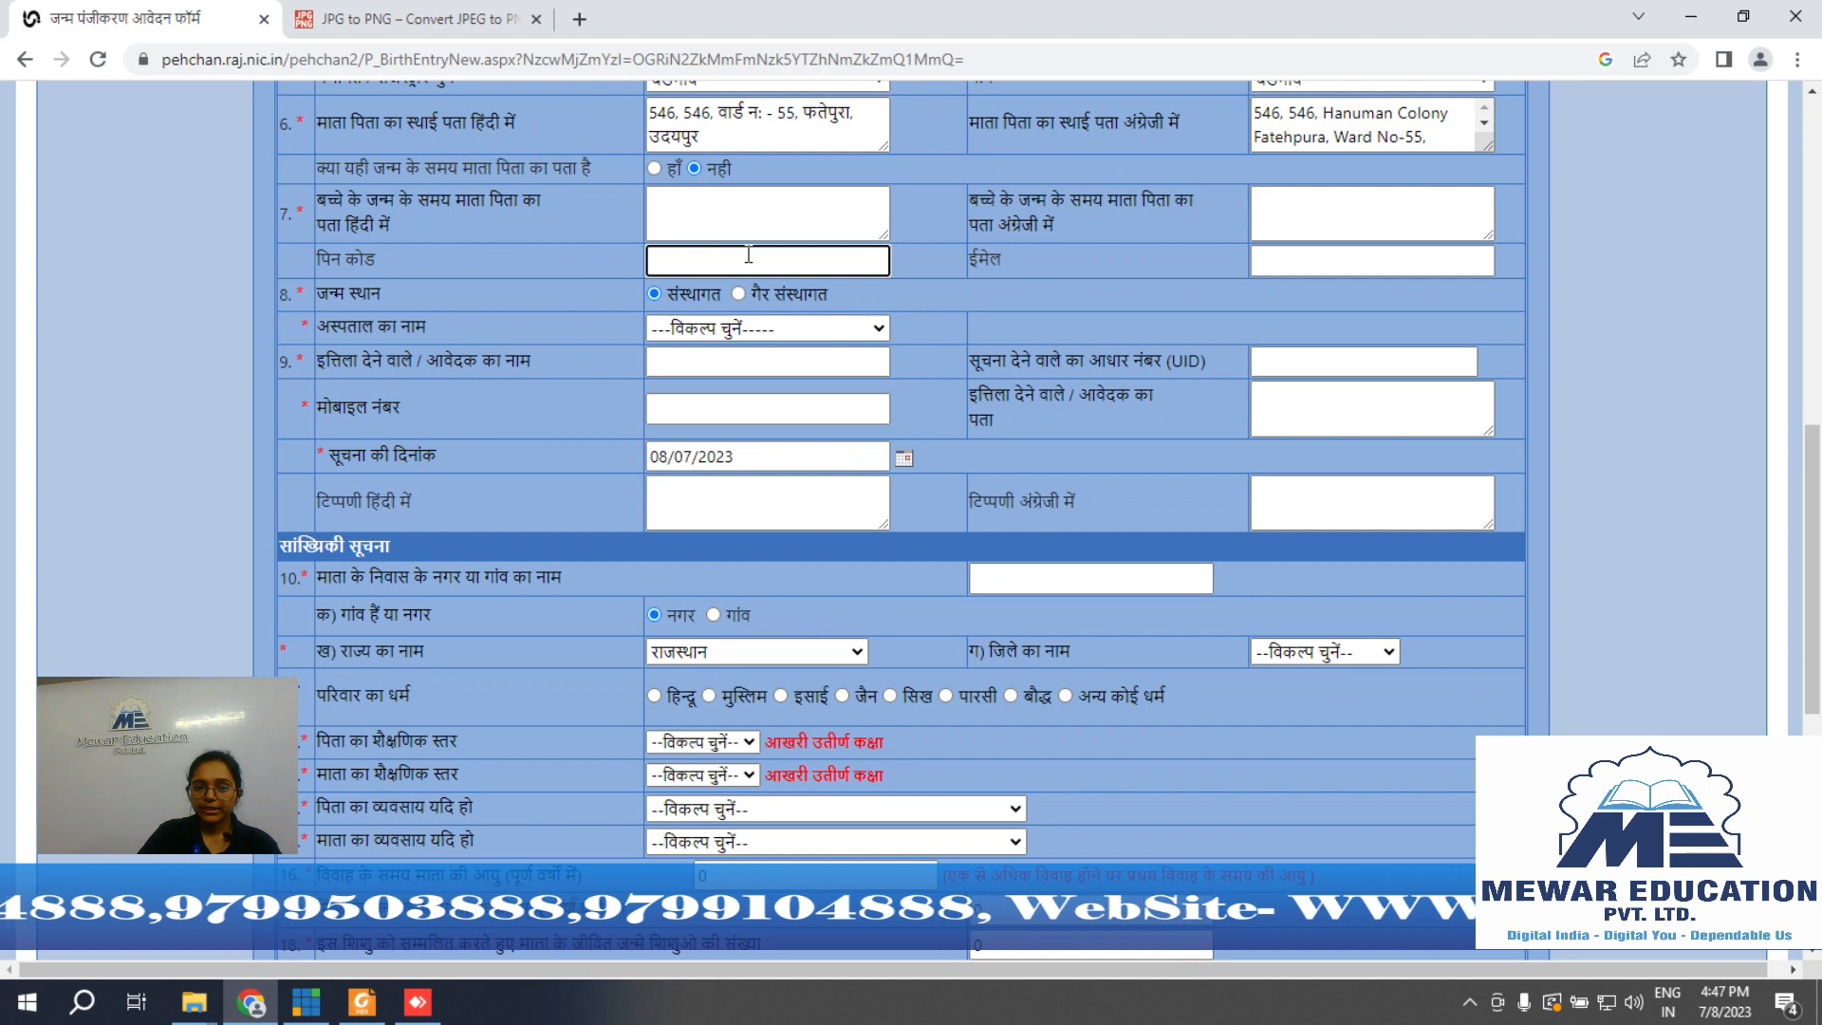
{"action": "left_click", "coordinate": [1442, 265]}
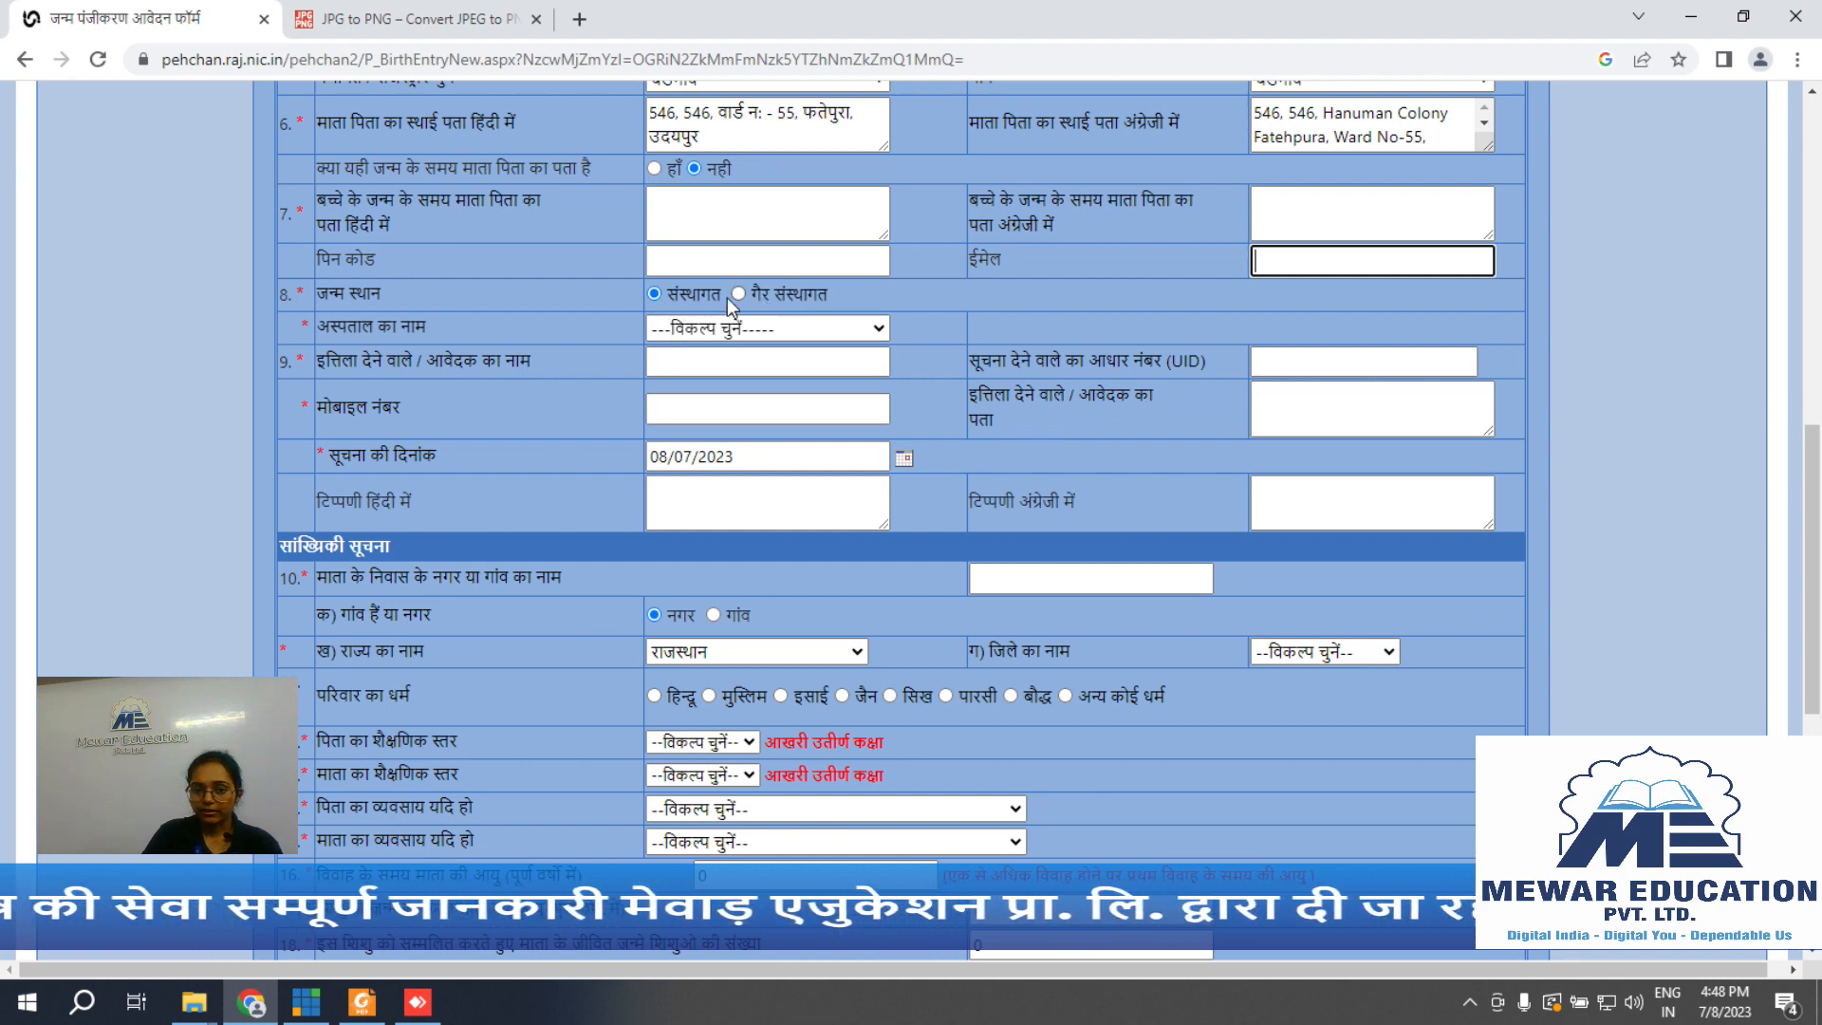
Step: Pick hospital सी एच सी बड़गाव, then mark the birth place गैर संस्थागत (non-institutional)
{"action": "left_click", "coordinate": [654, 300]}
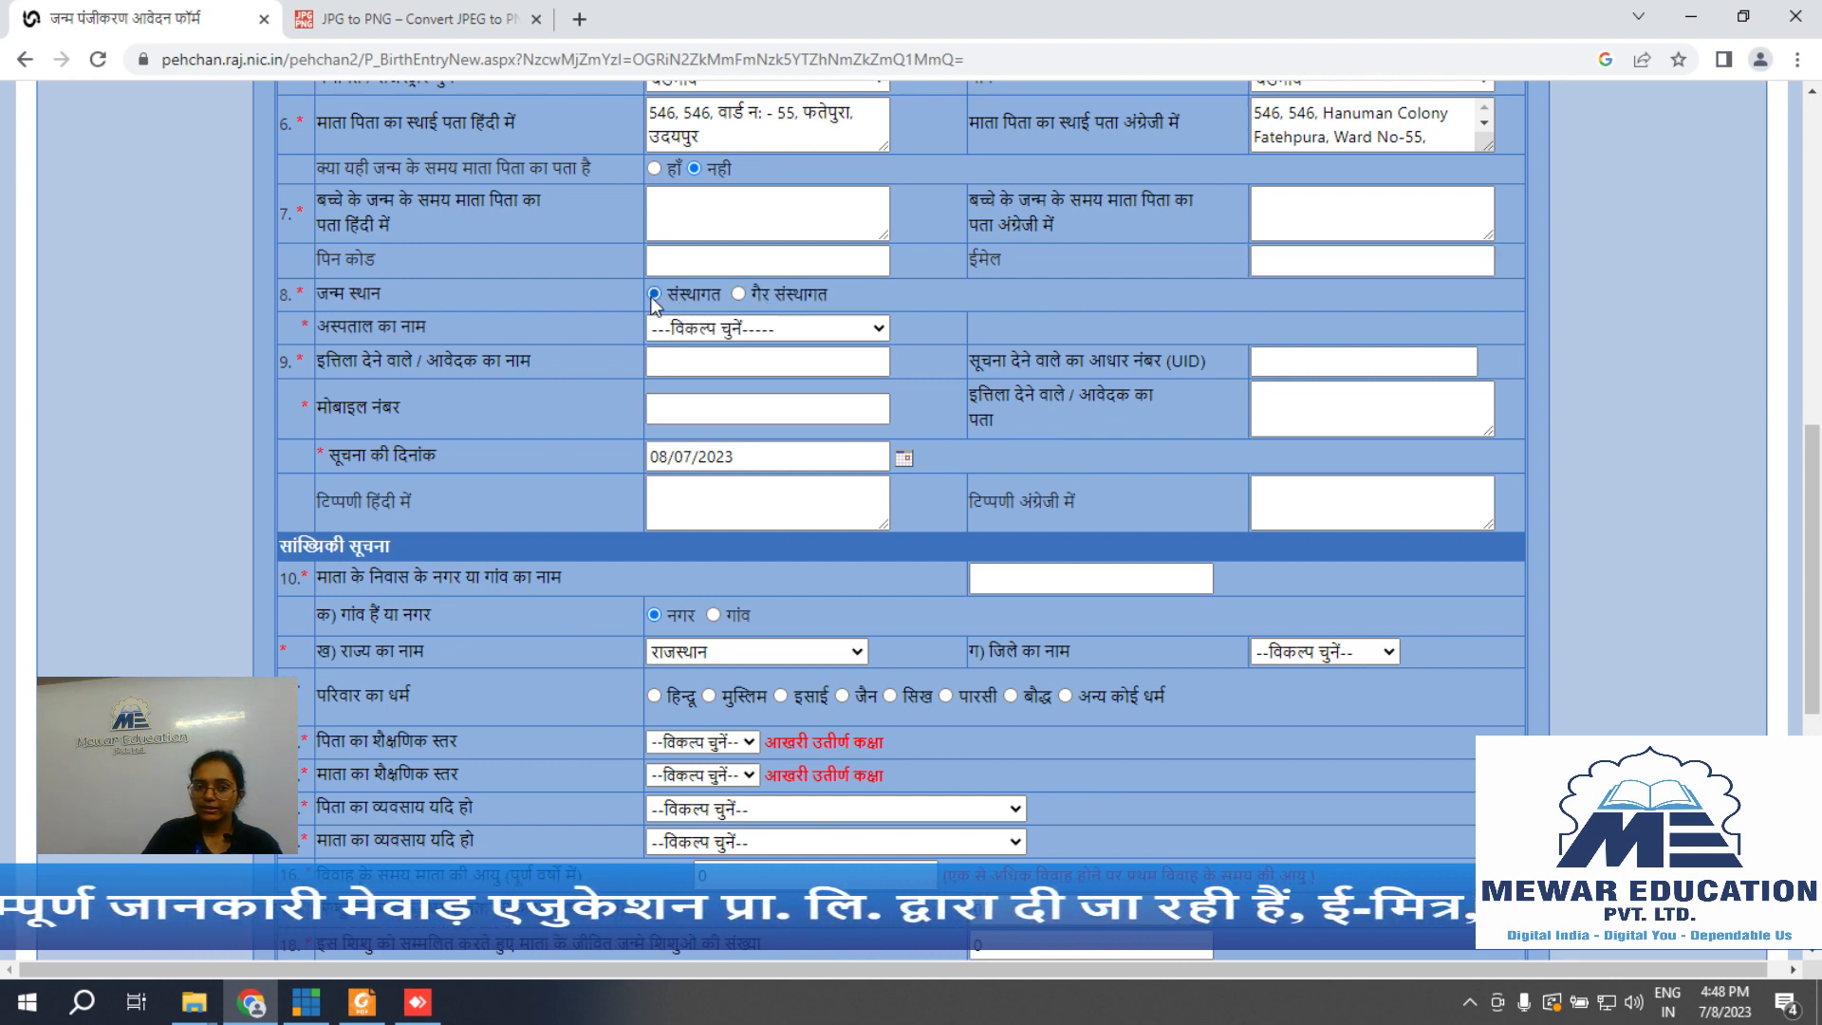
{"action": "left_click", "coordinate": [736, 328]}
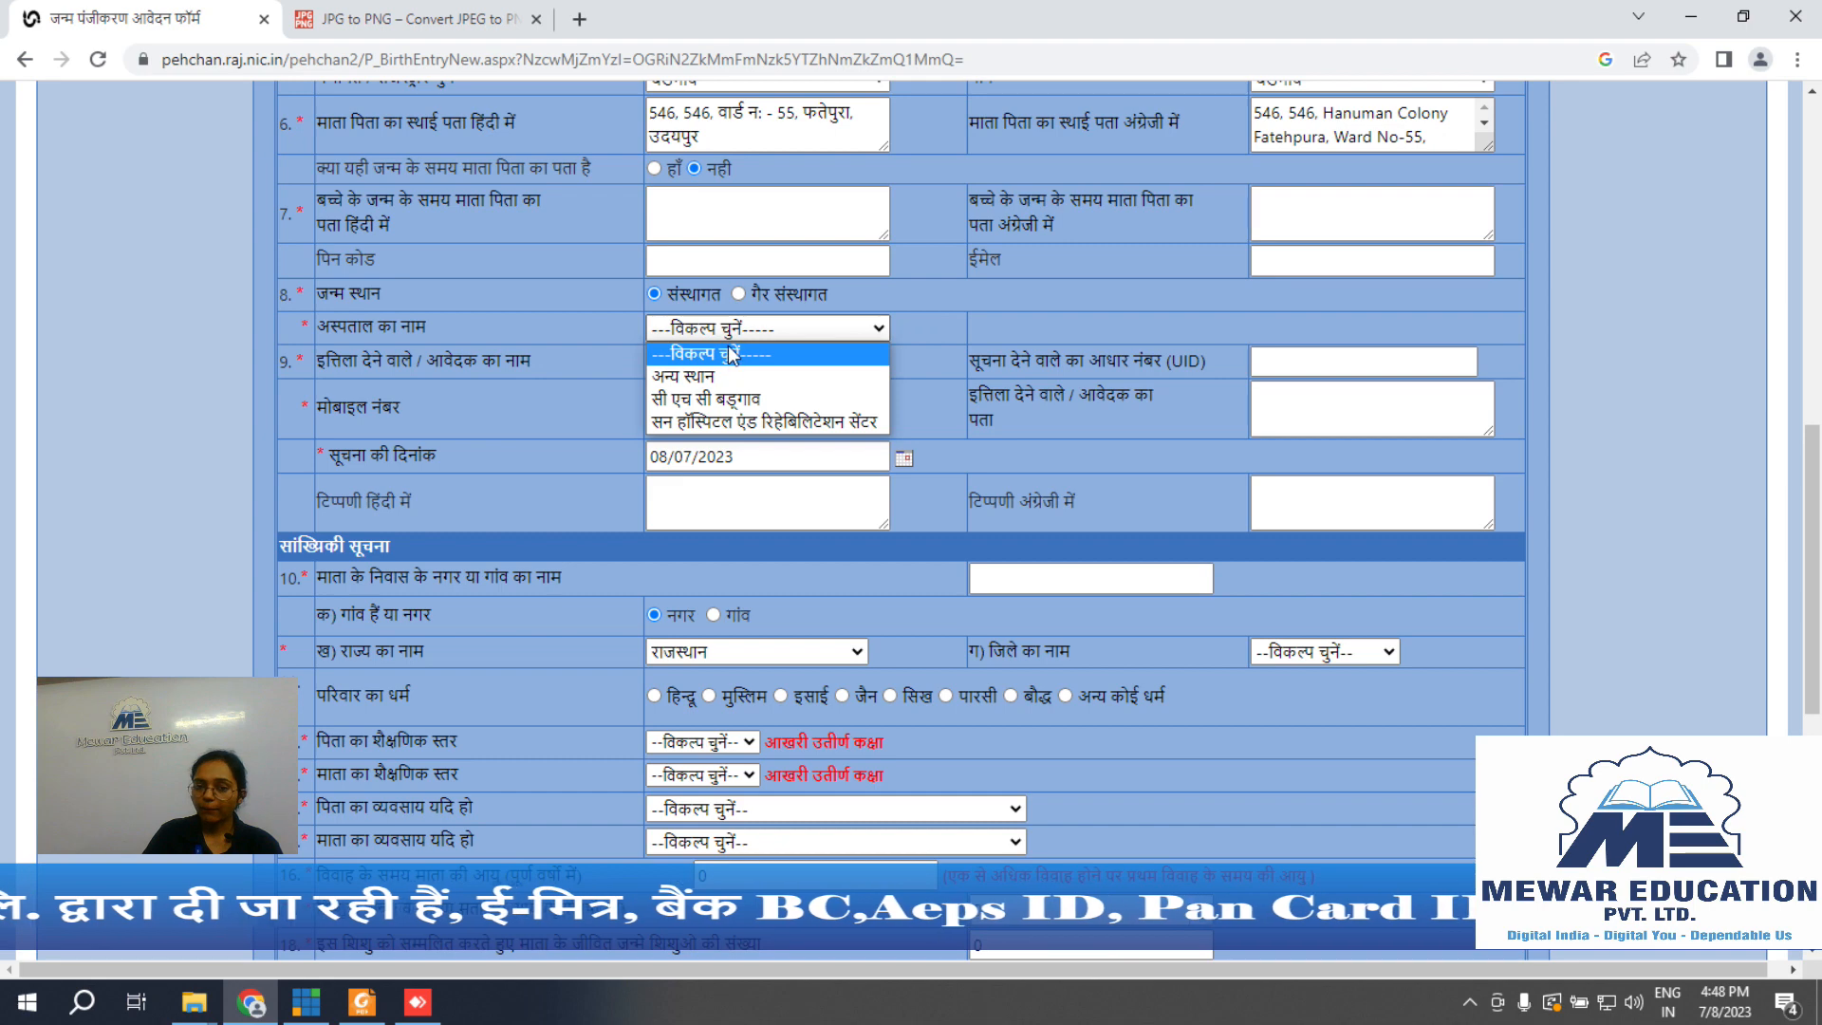
{"action": "left_click", "coordinate": [739, 400]}
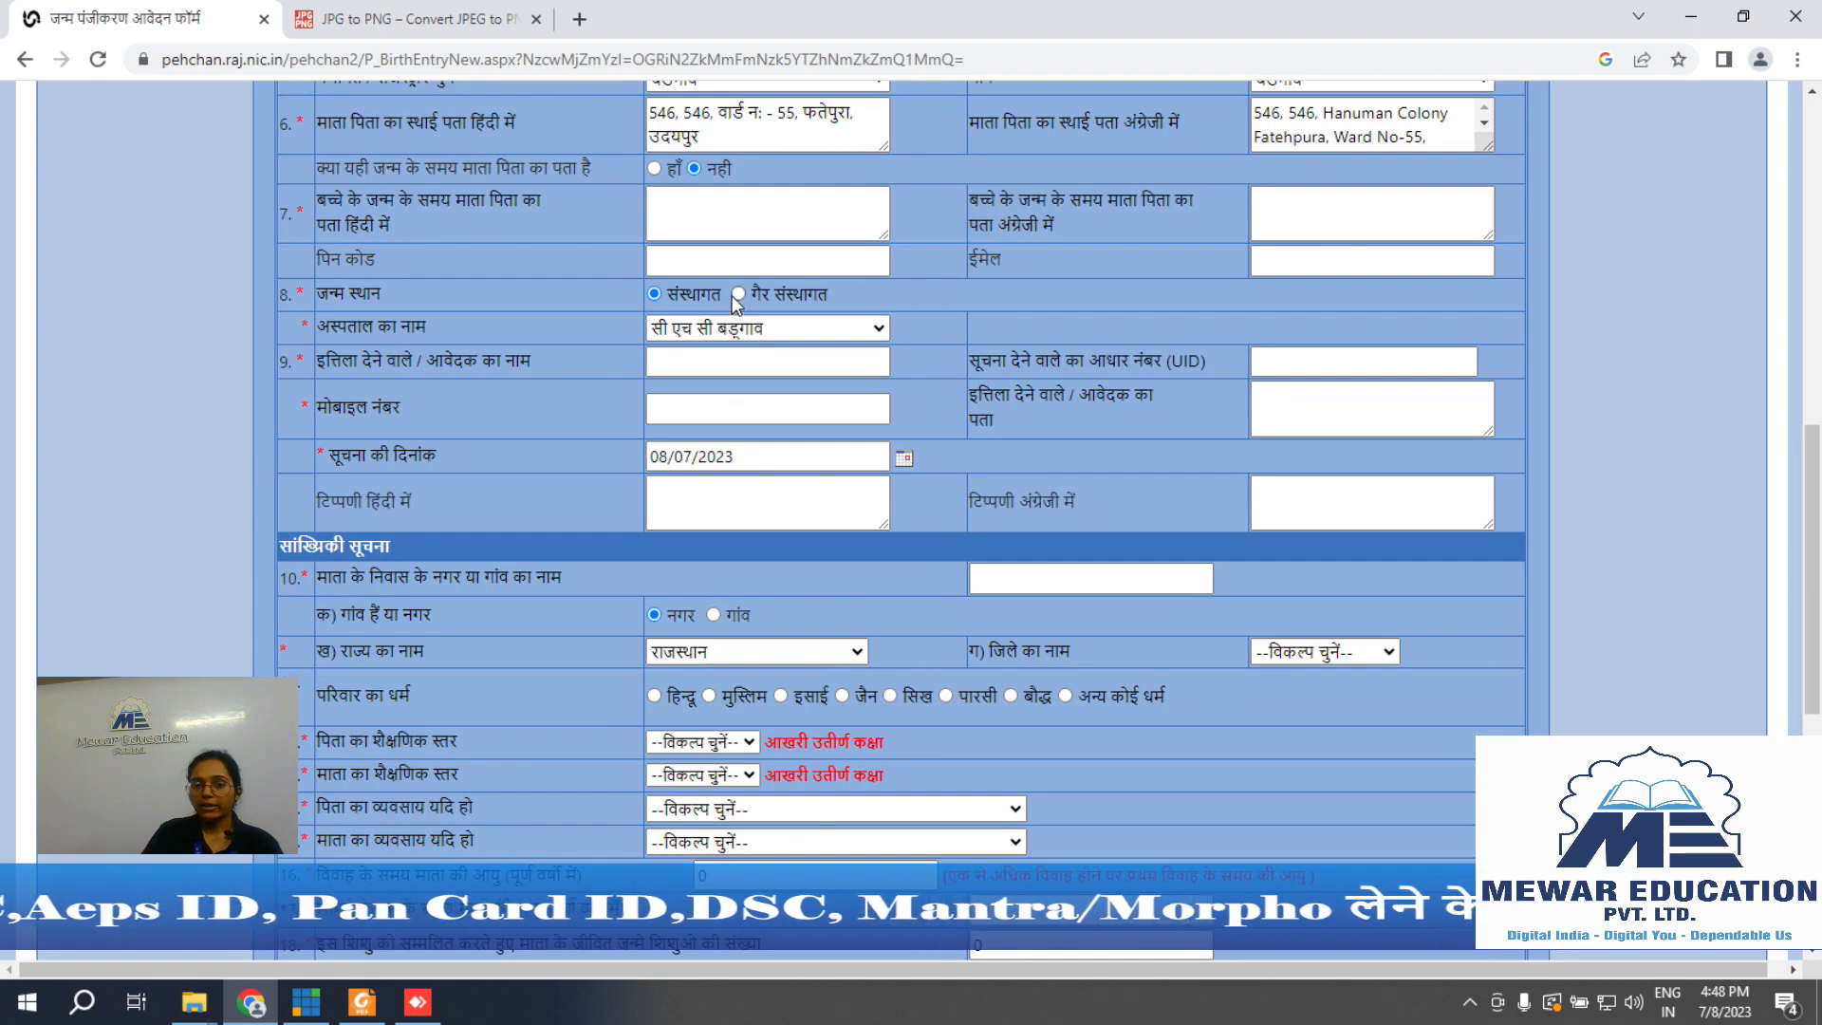
{"action": "left_click", "coordinate": [737, 294]}
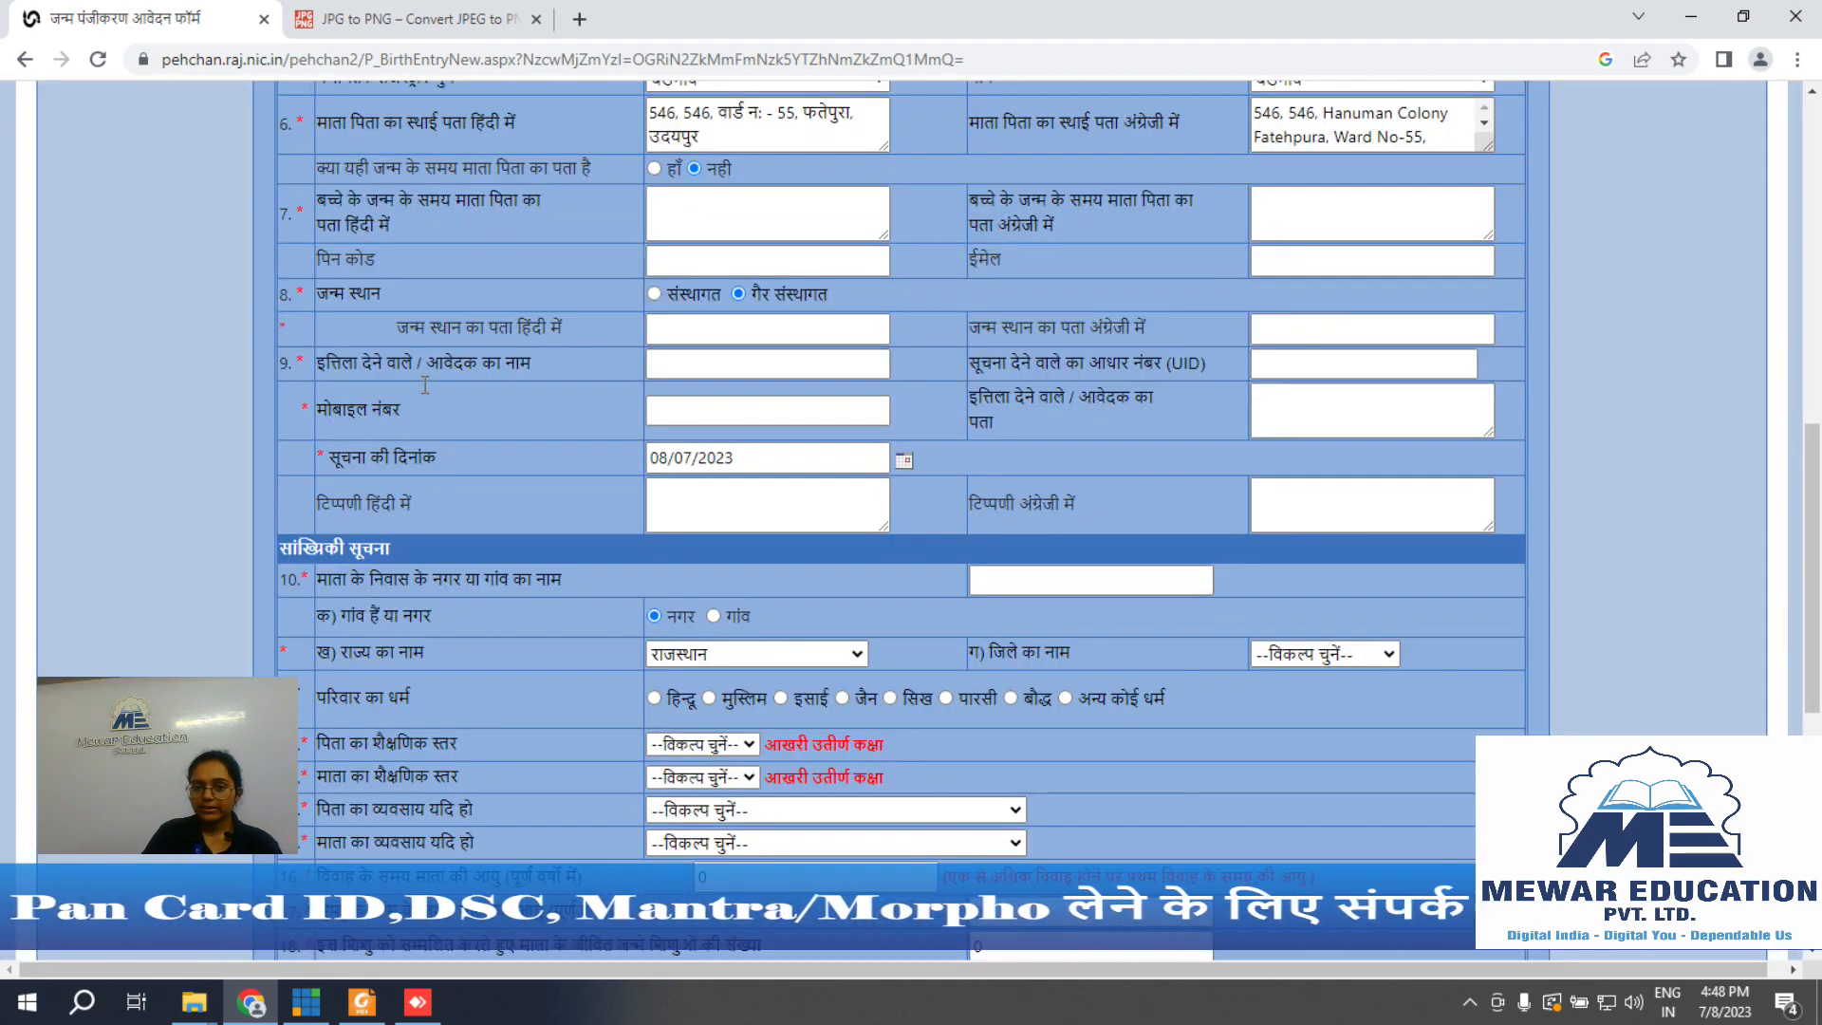
Step: Go through the birth-place address, applicant name, Aadhaar, mobile and address fields
{"action": "left_click", "coordinate": [685, 323]}
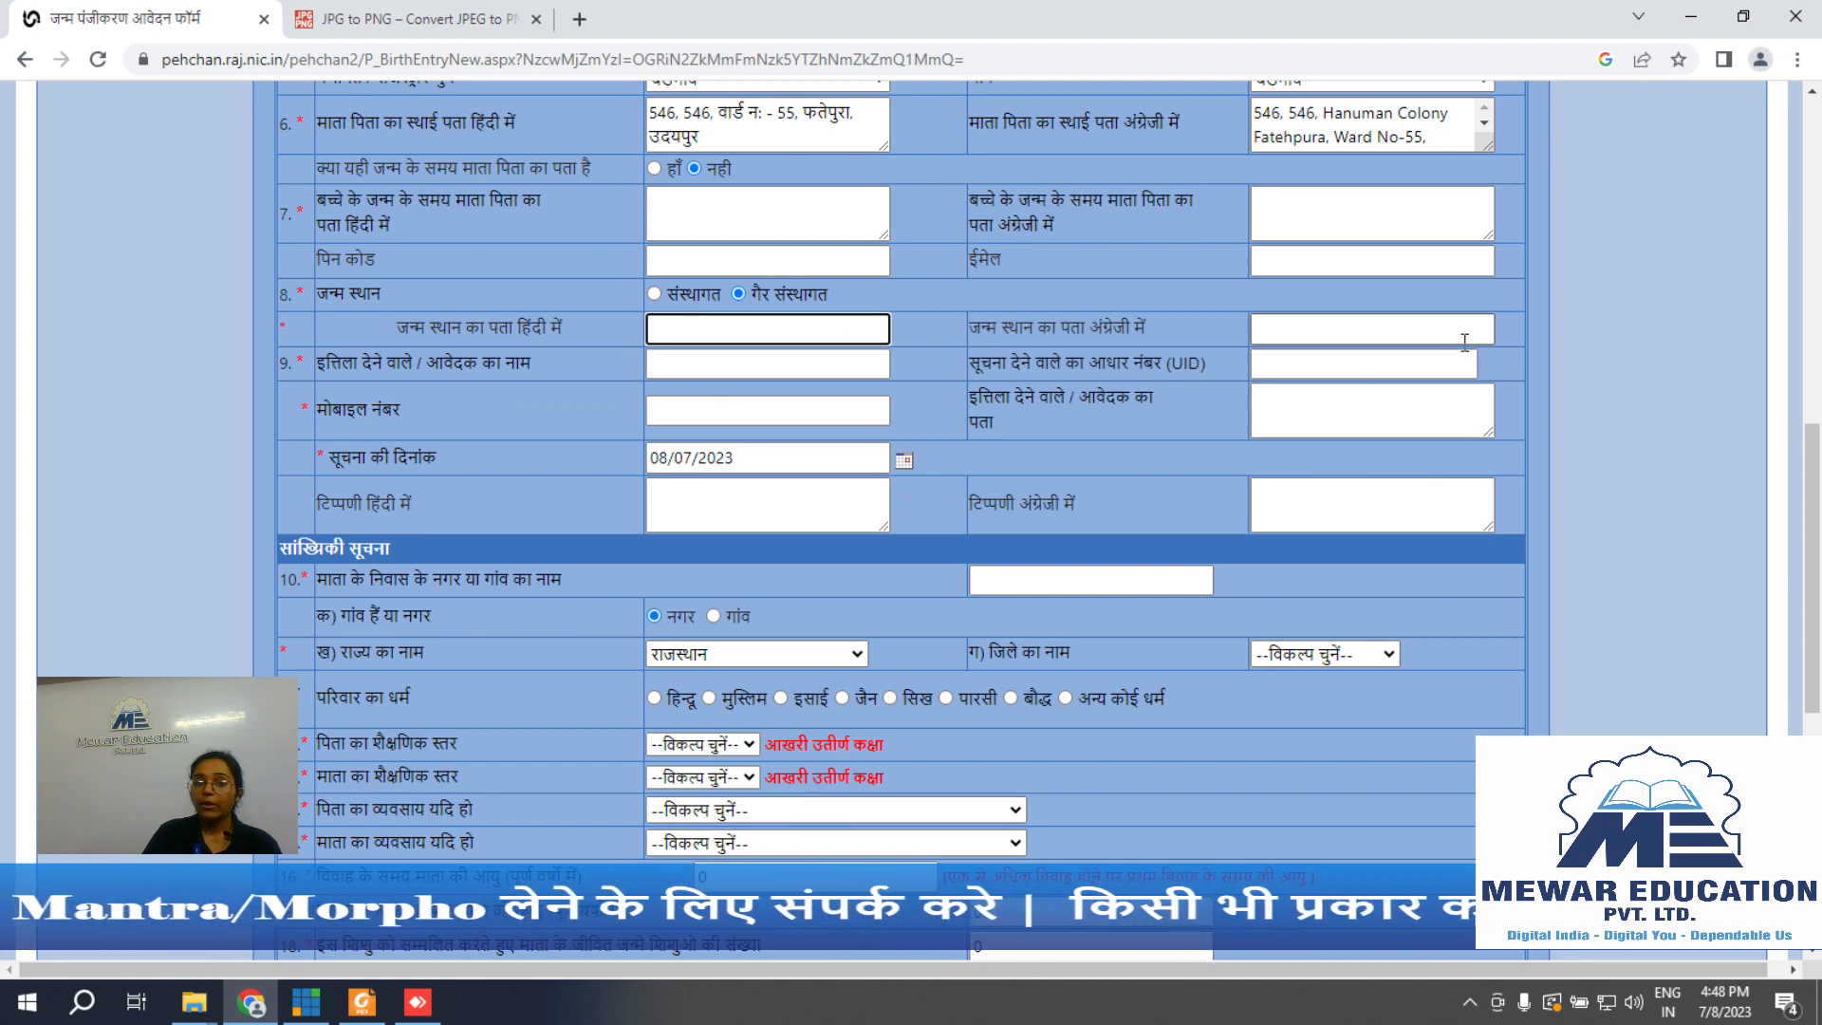
{"action": "left_click", "coordinate": [1393, 335]}
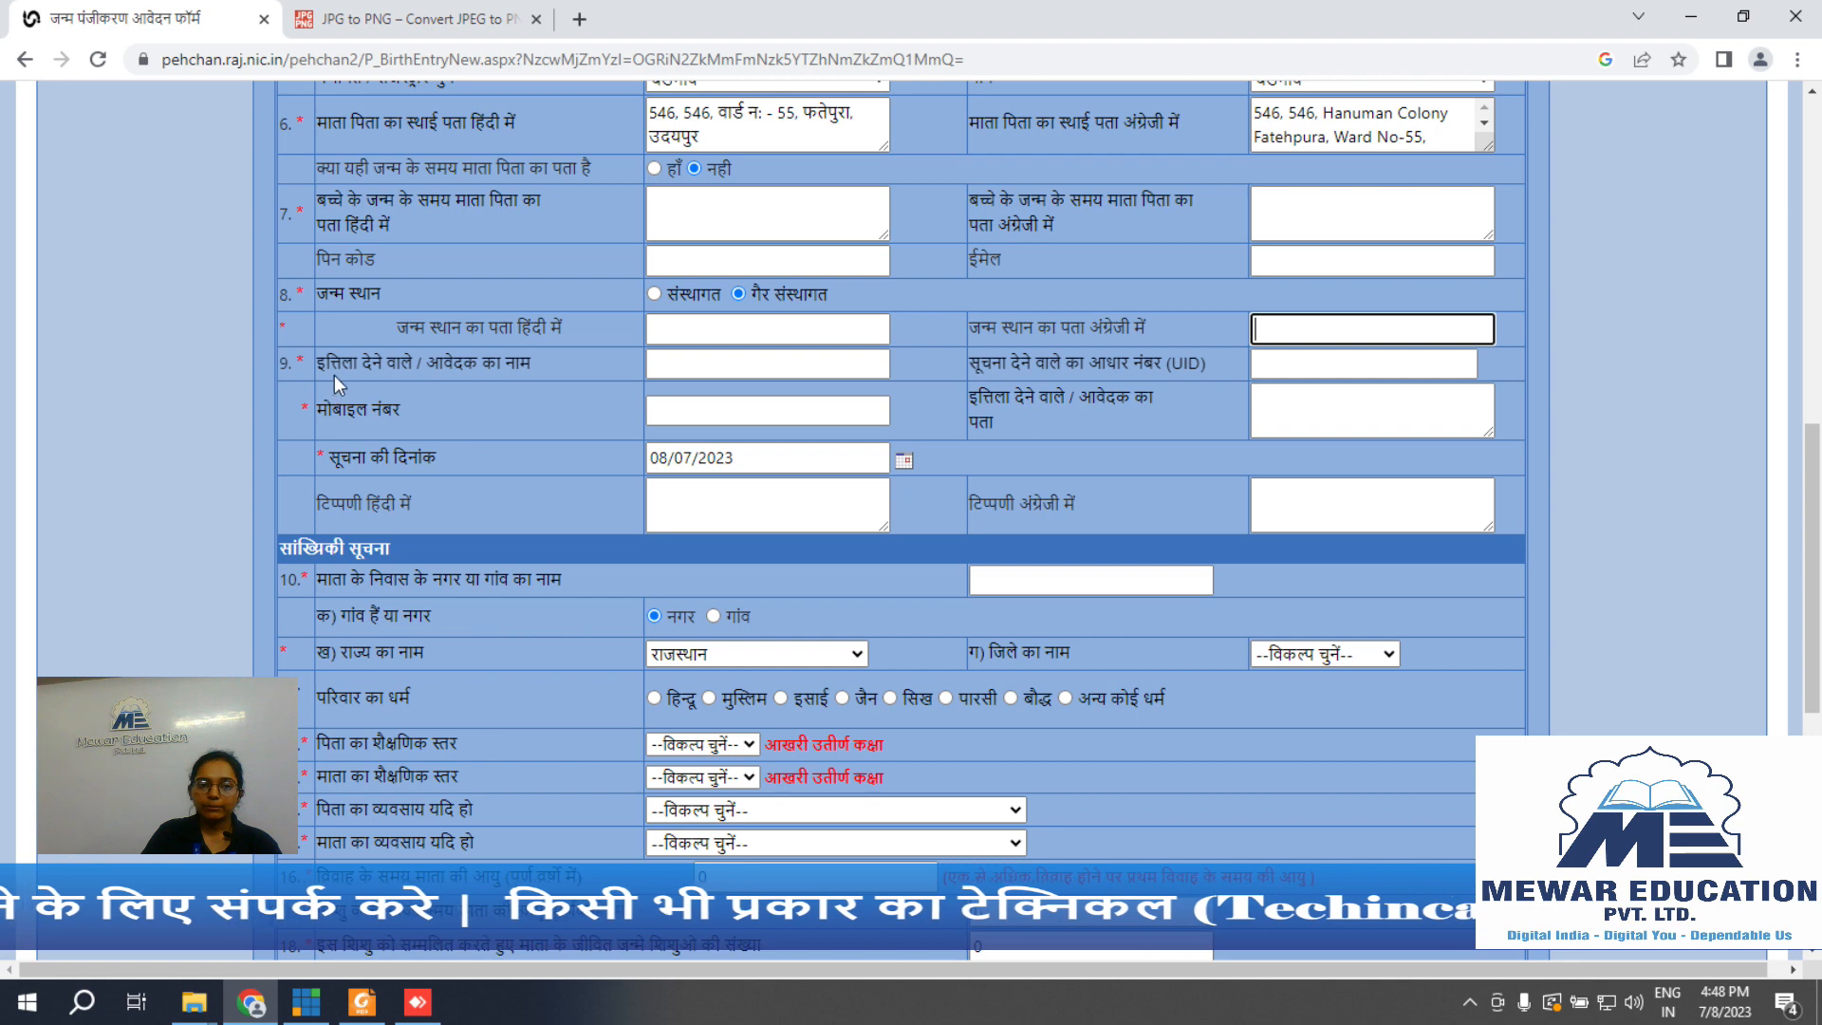
{"action": "left_click", "coordinate": [685, 361]}
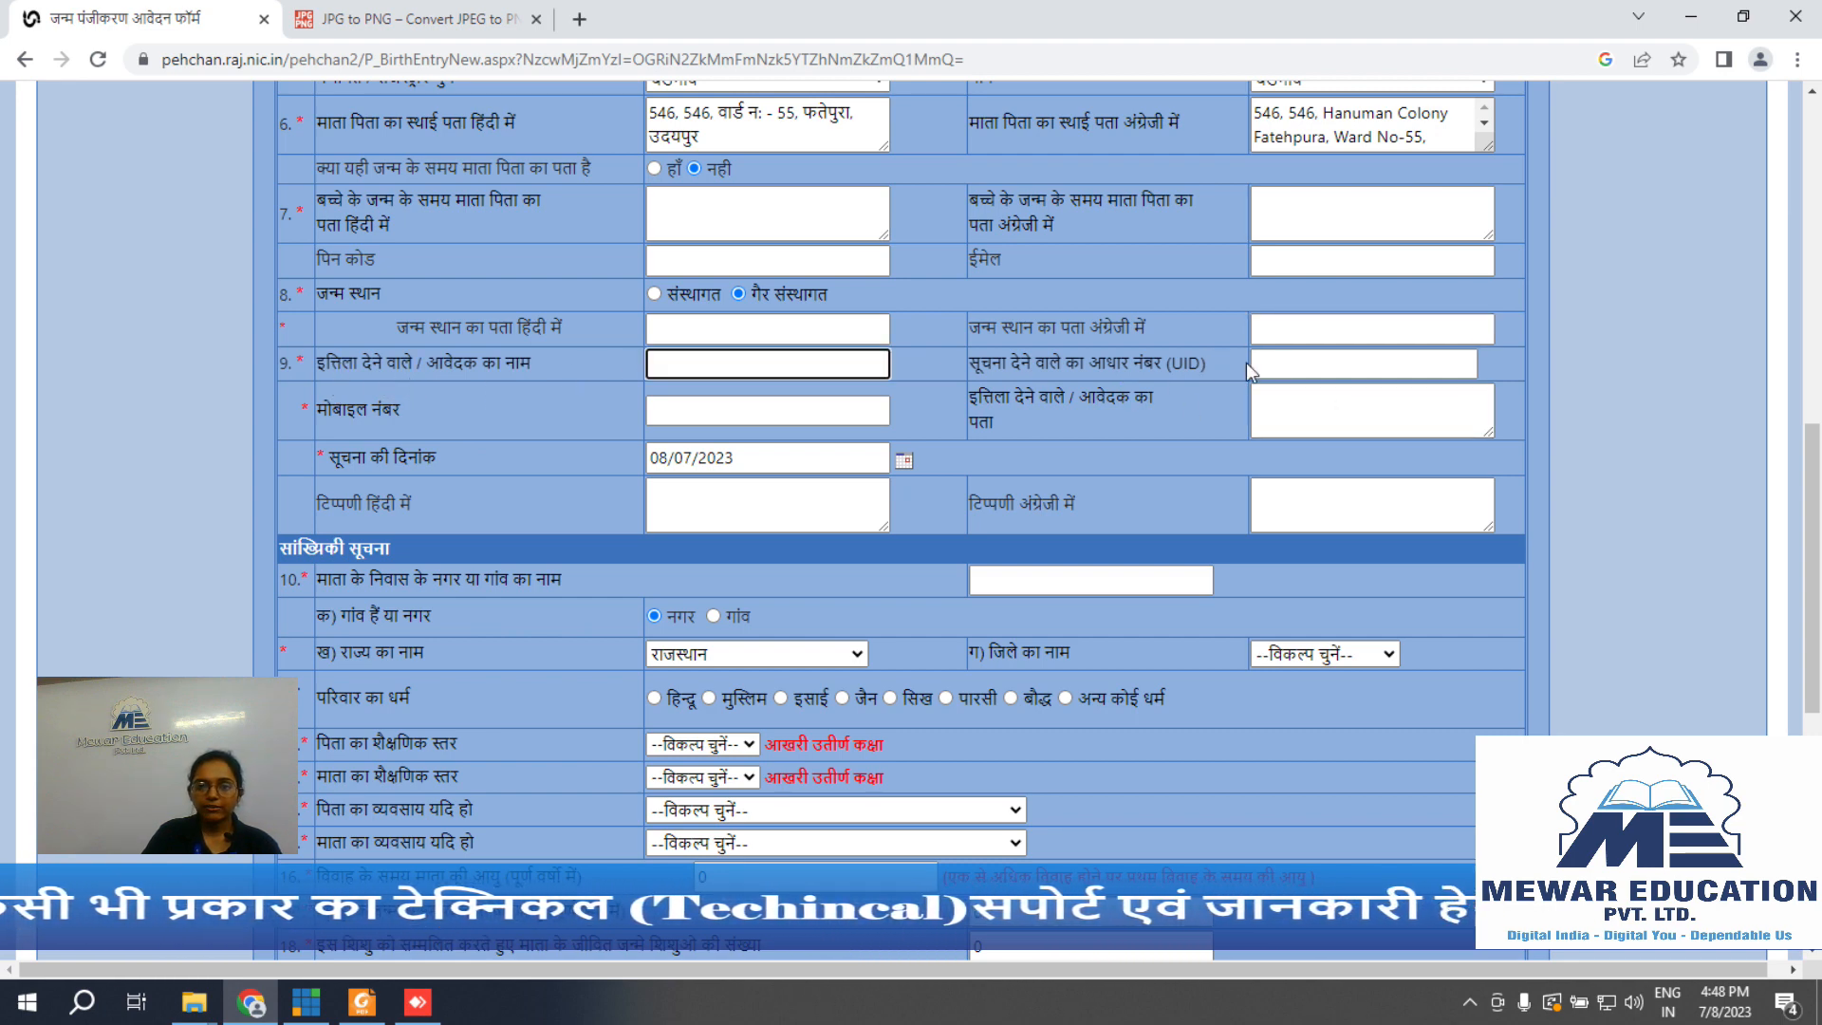
{"action": "left_click", "coordinate": [1333, 367]}
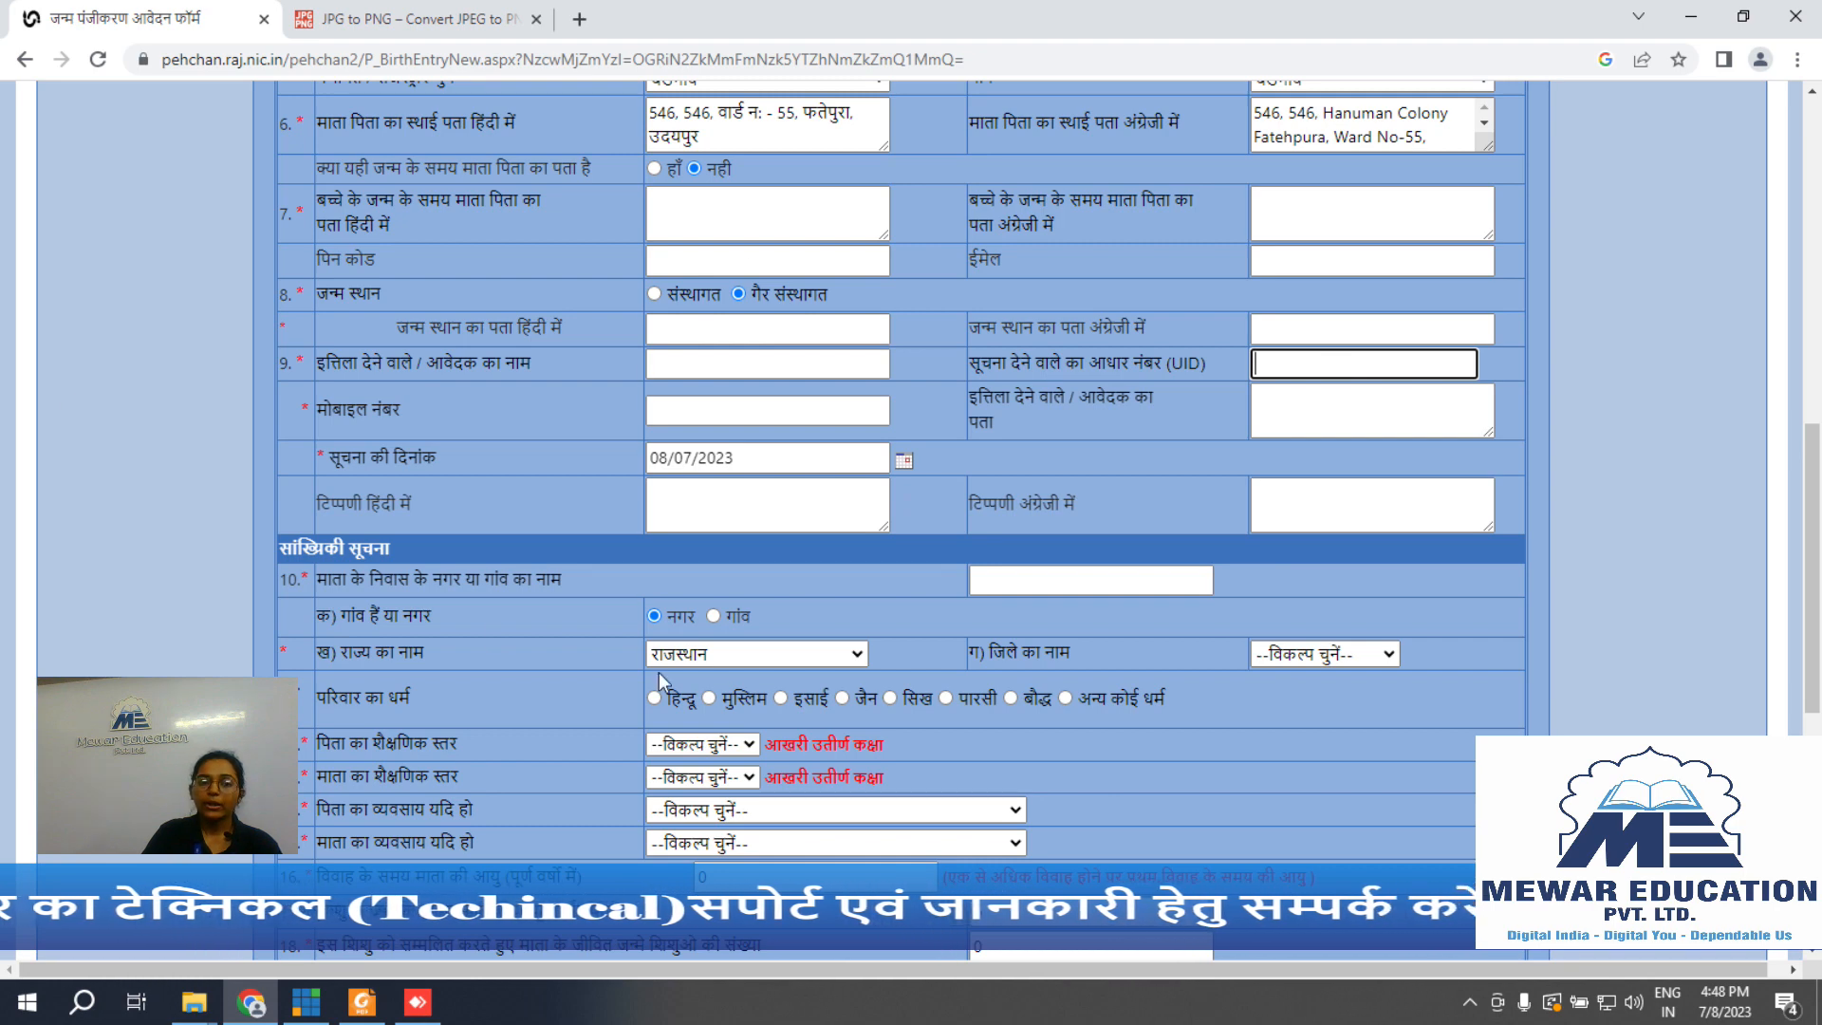
{"action": "left_click", "coordinate": [731, 406]}
{"action": "left_click", "coordinate": [1314, 397]}
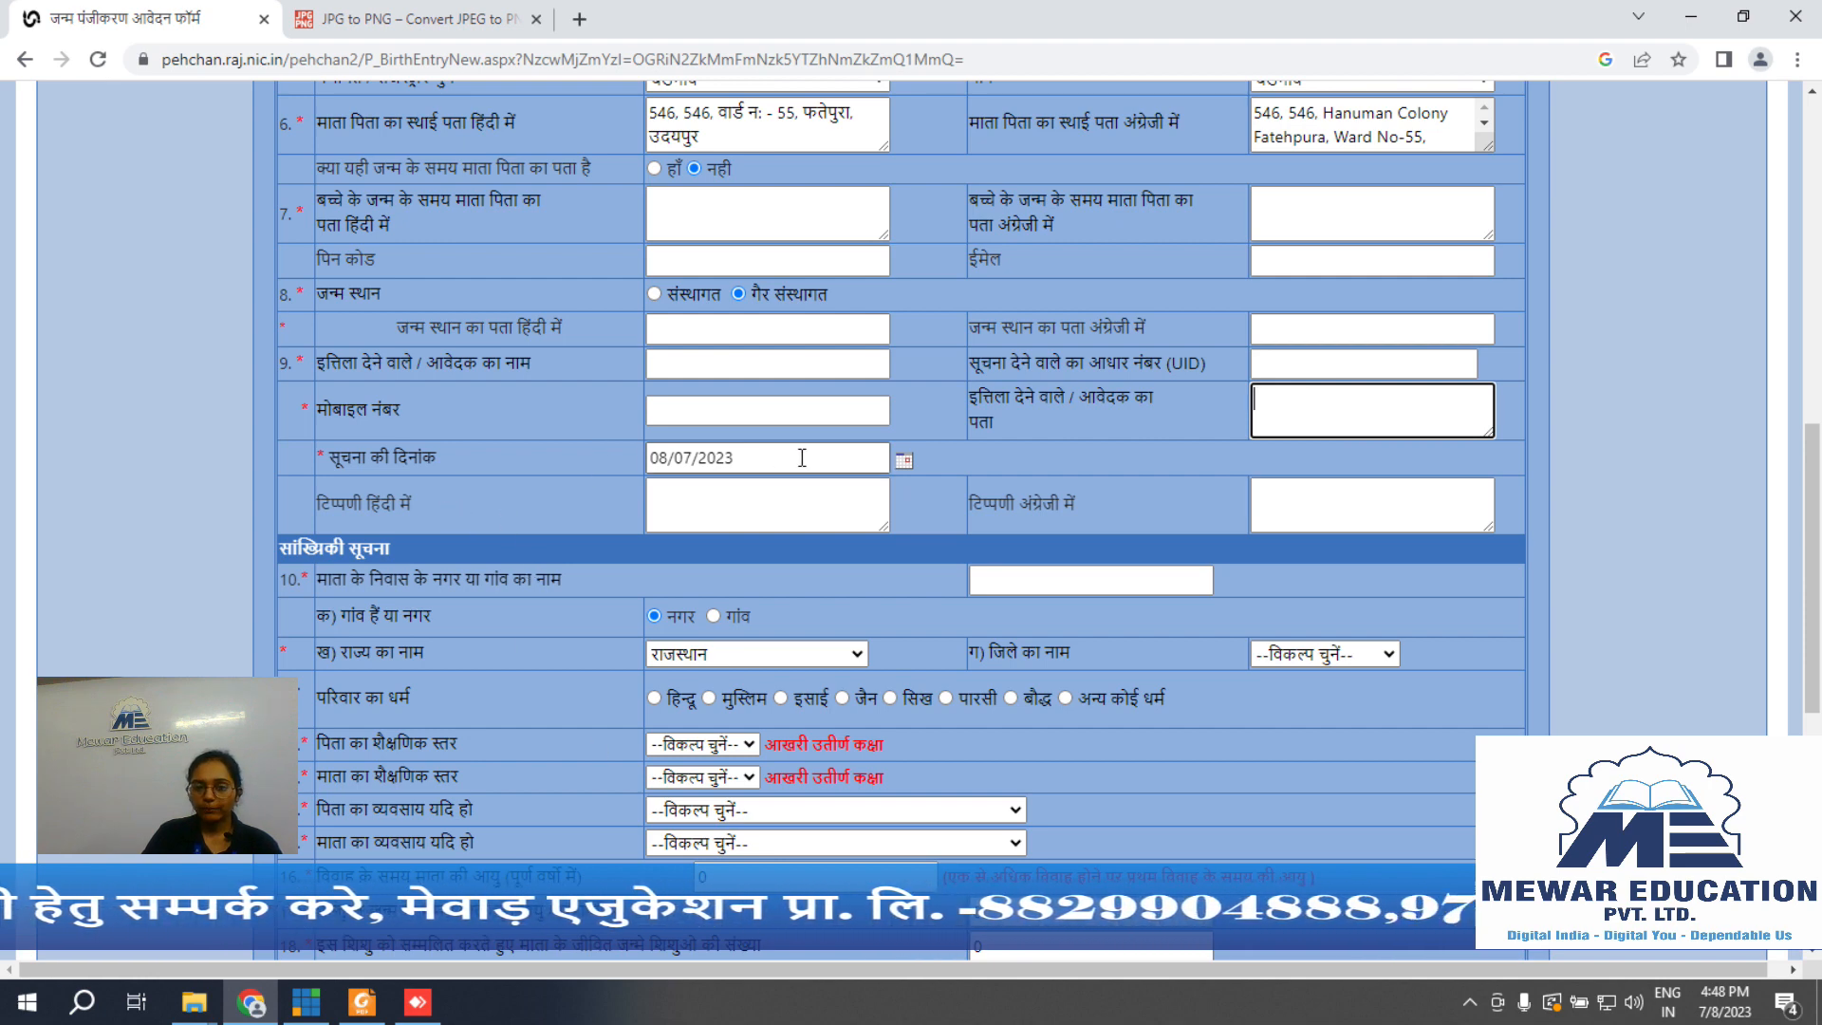
{"action": "scroll", "coordinate": [1018, 453], "scroll_direction": "down", "scroll_amount": 4}
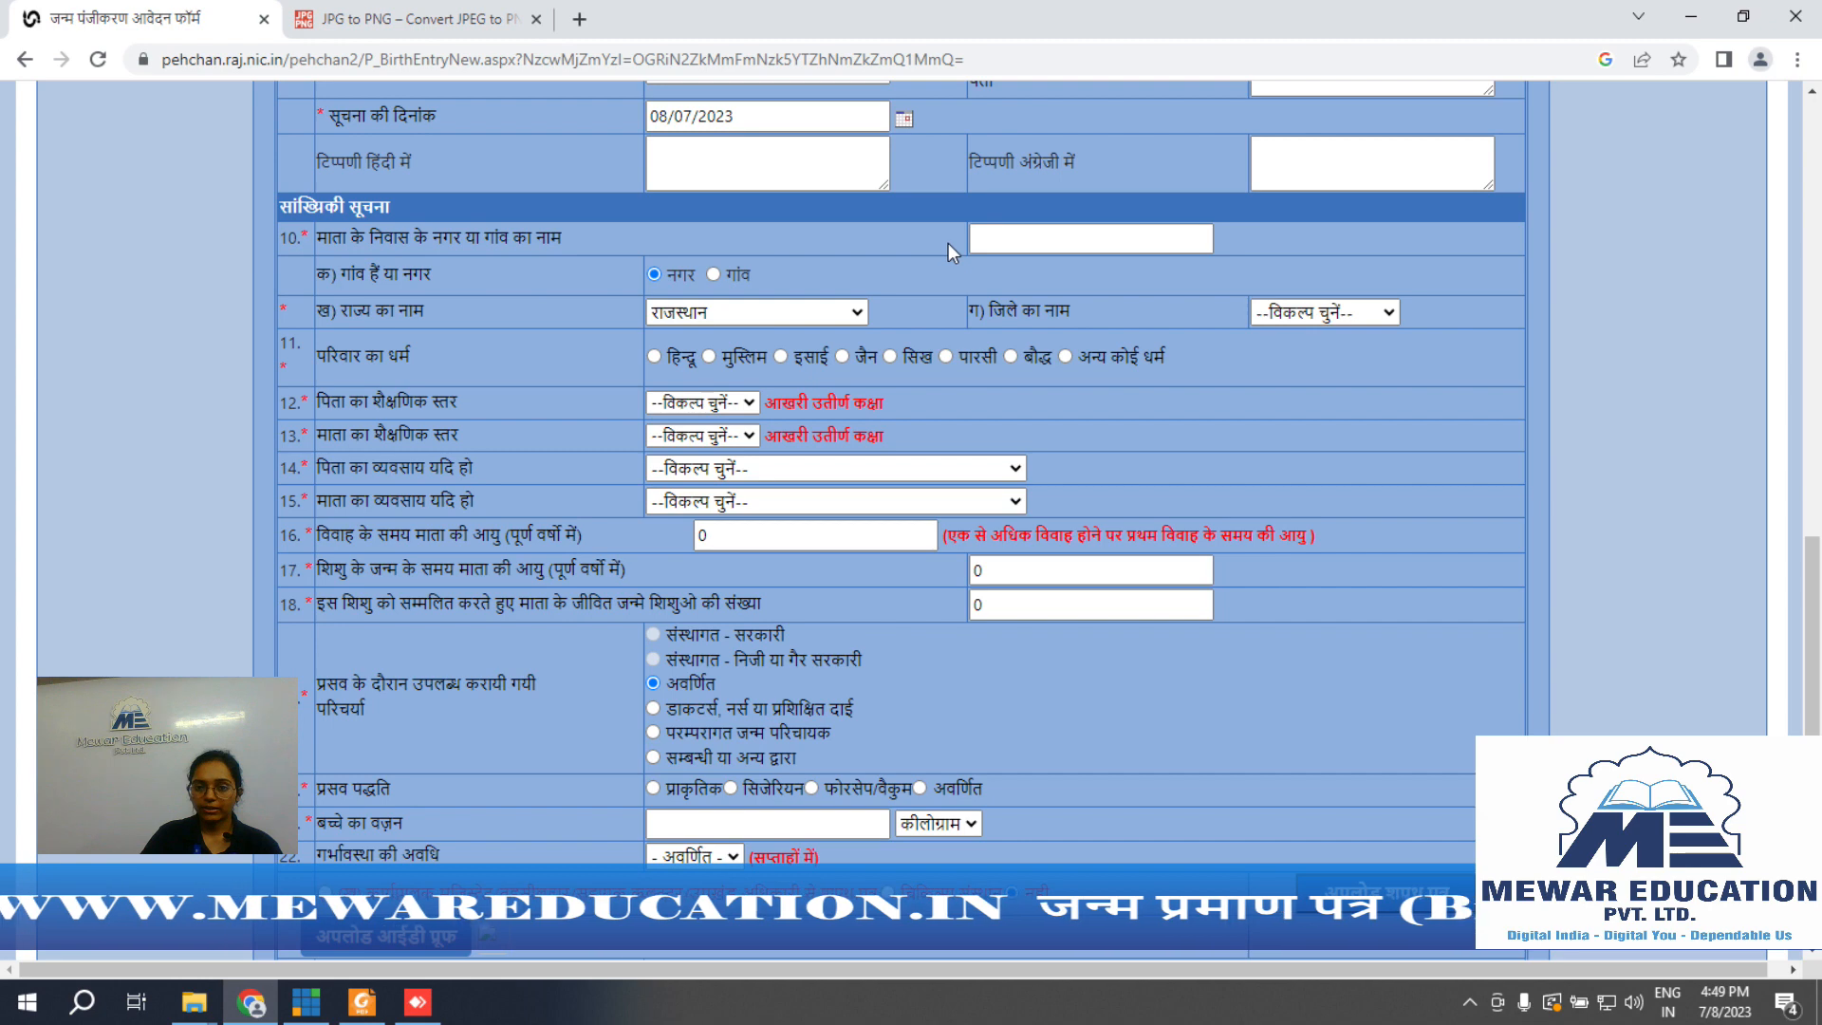
Step: Set the district to उदयपुर and both parents' education to साक्षर
{"action": "left_click", "coordinate": [1057, 239]}
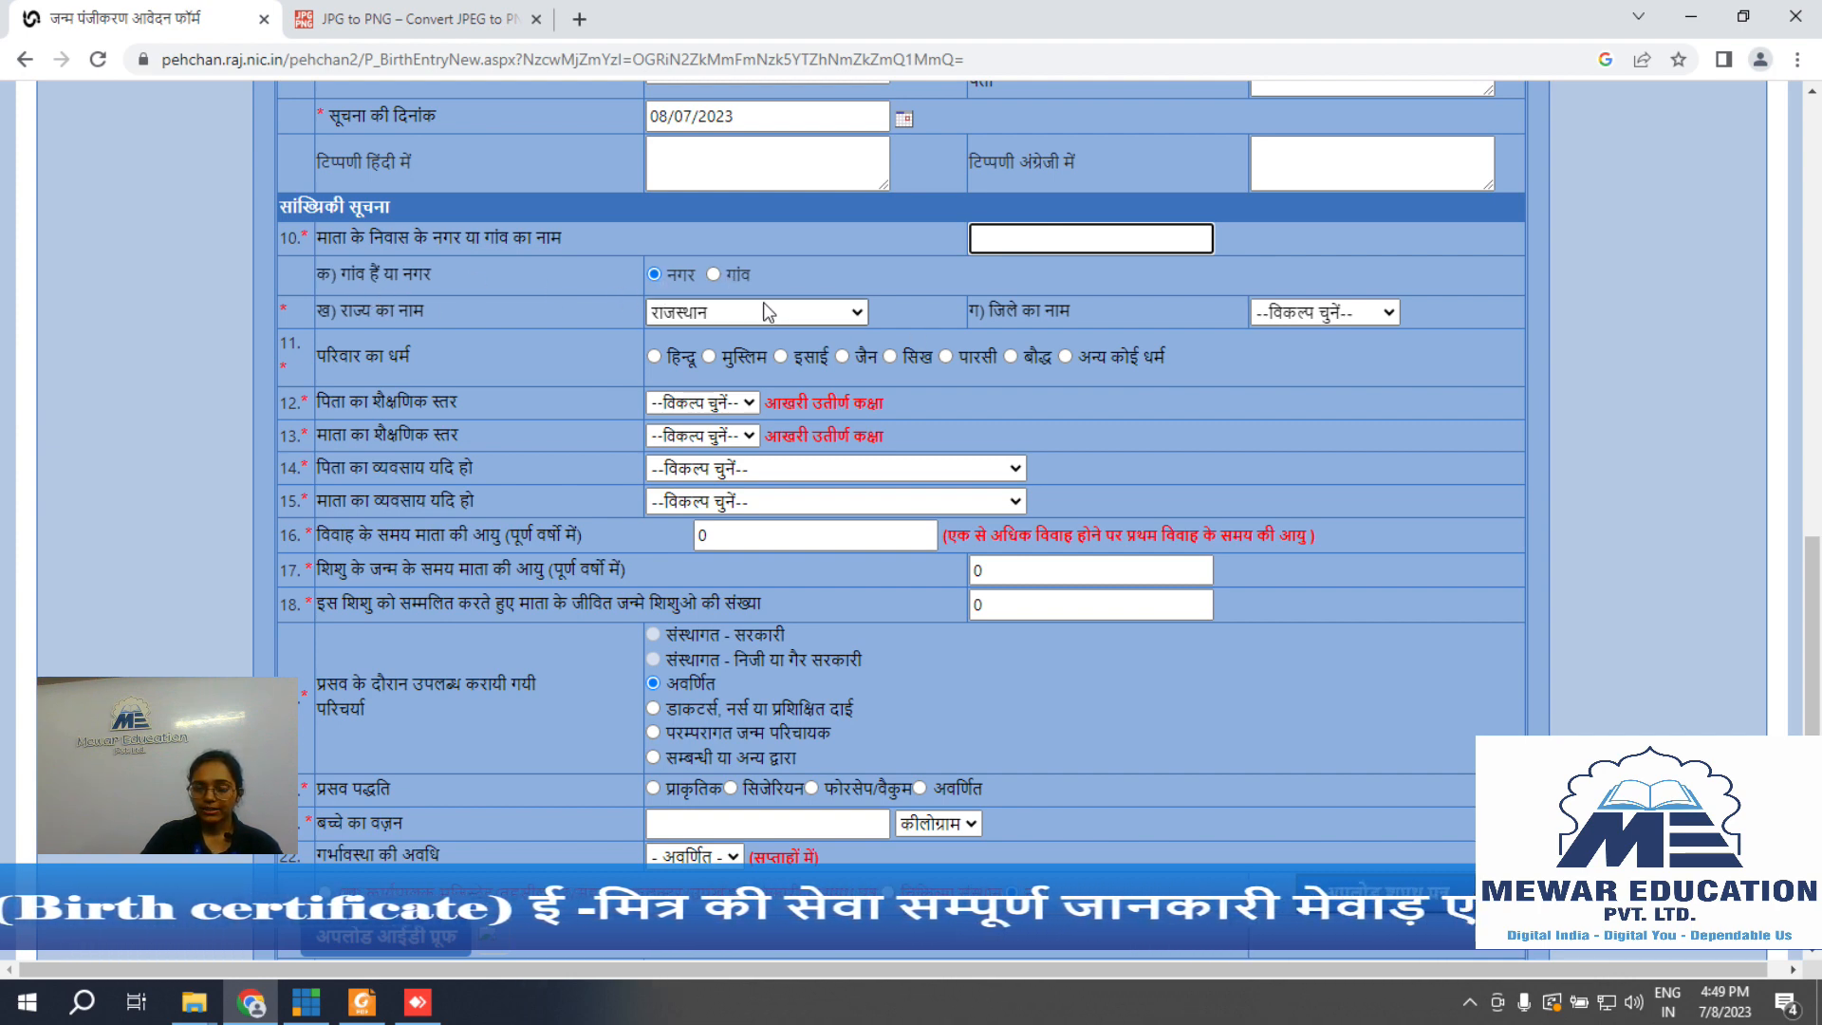
{"action": "left_click", "coordinate": [1348, 312]}
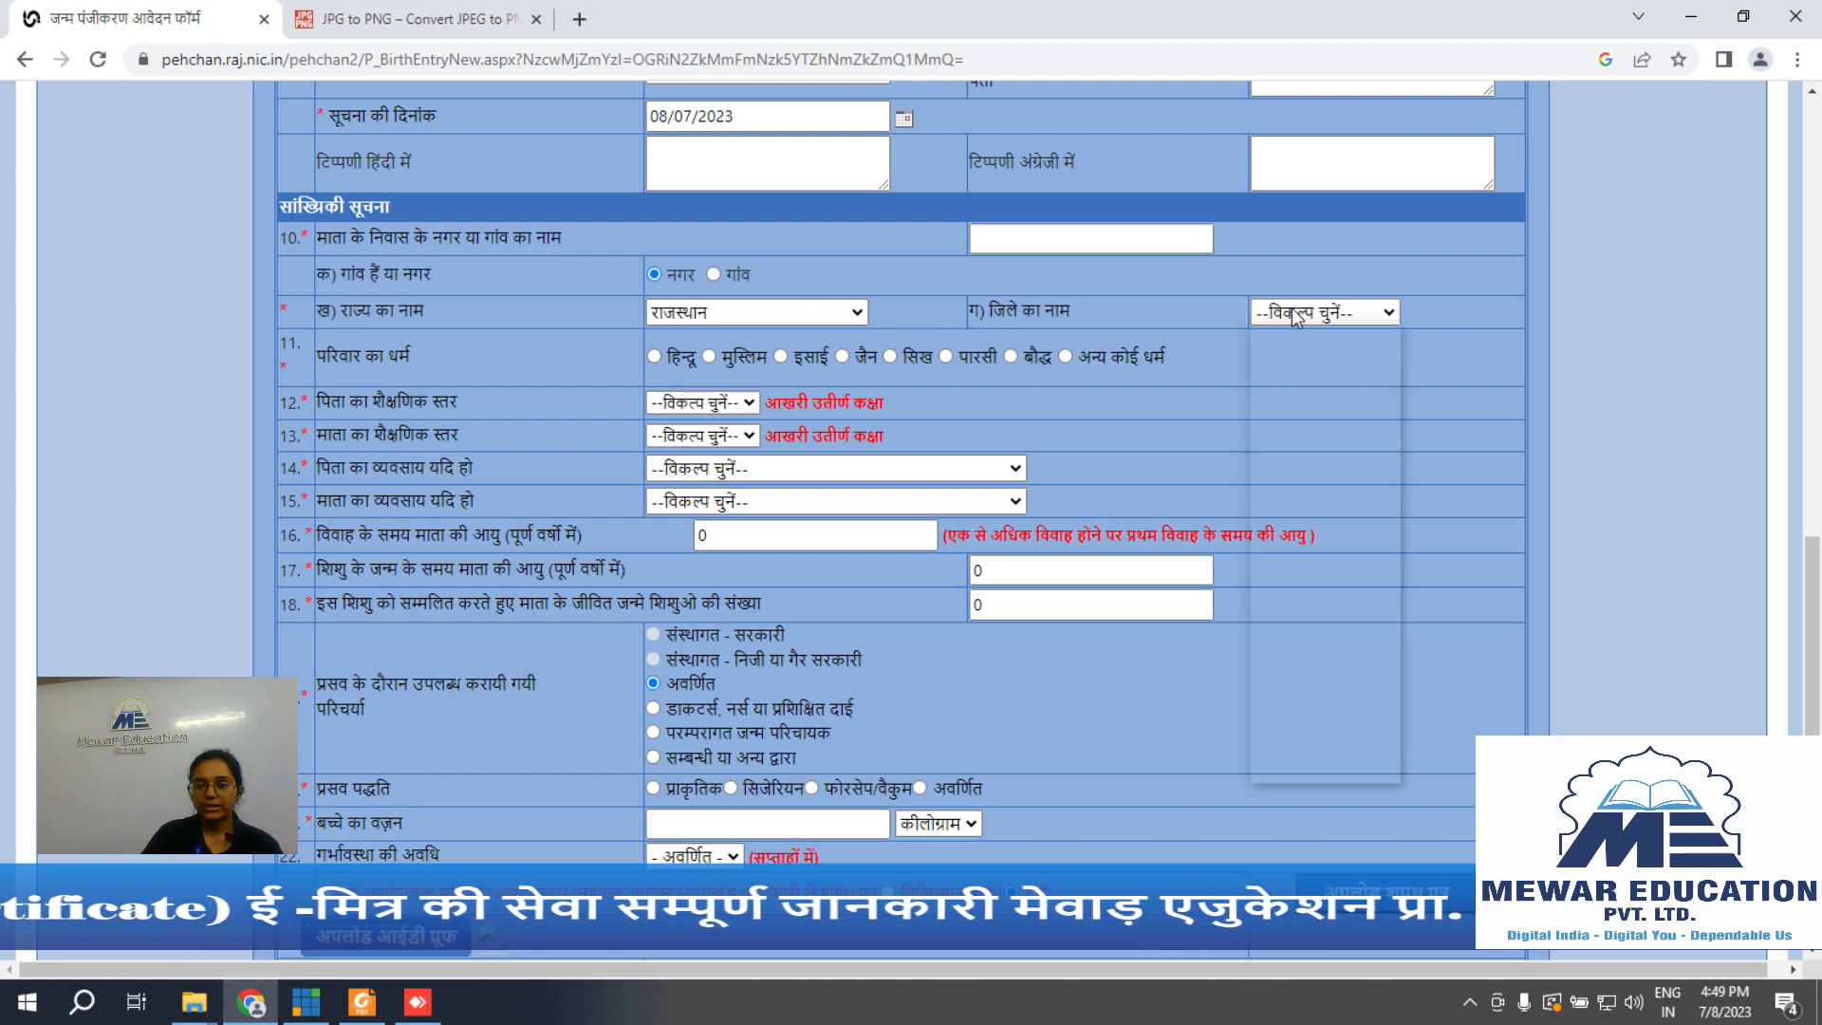
{"action": "left_click", "coordinate": [1319, 769]}
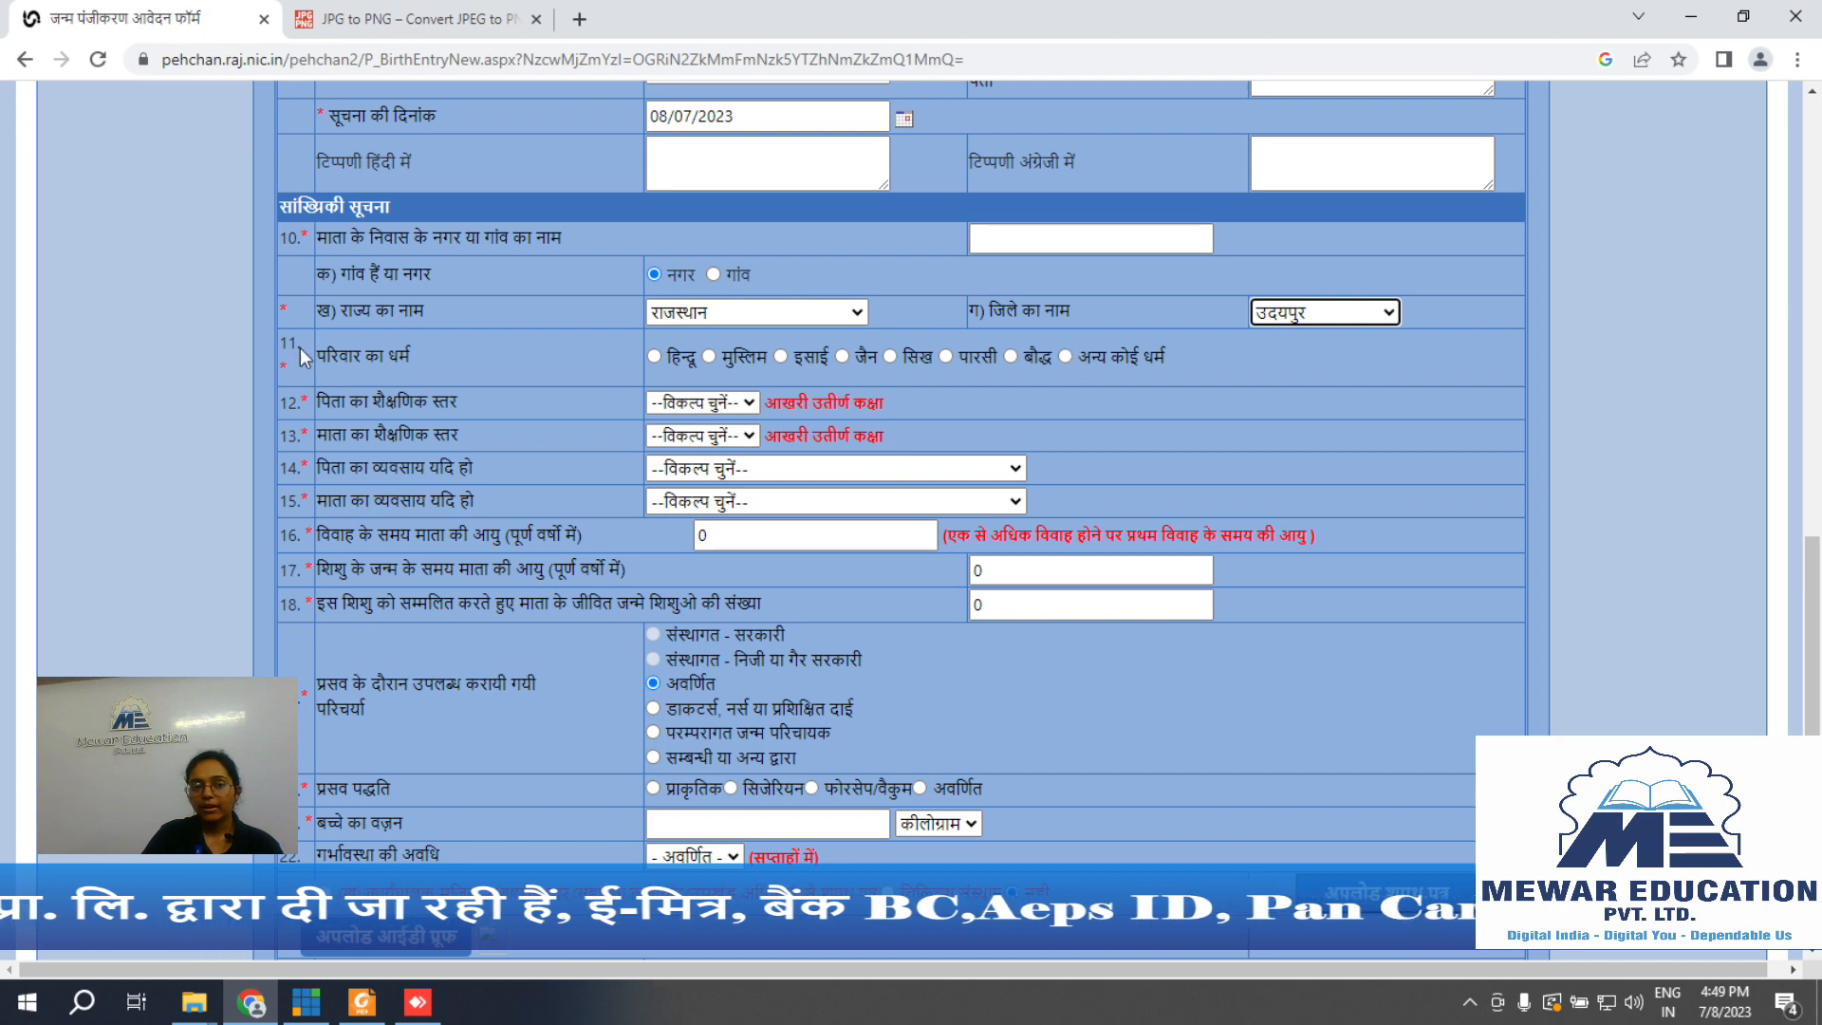
{"action": "left_click", "coordinate": [726, 404]}
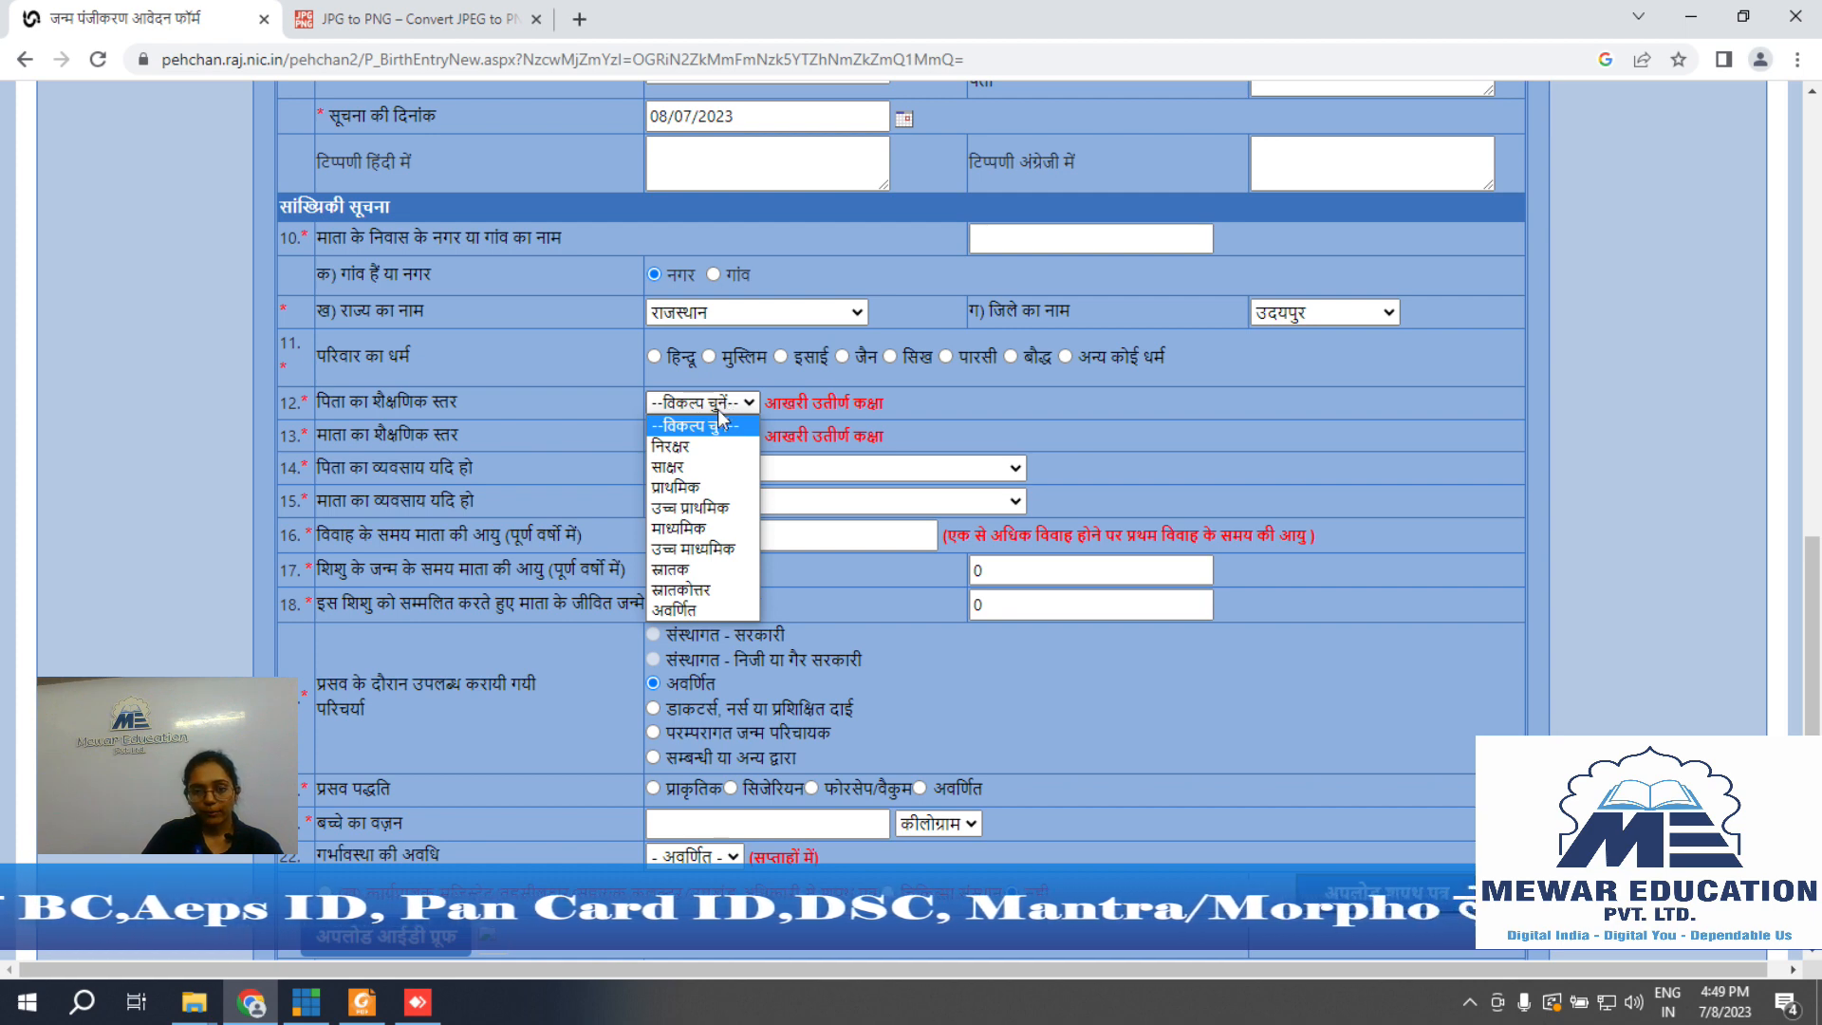
{"action": "left_click", "coordinate": [676, 467]}
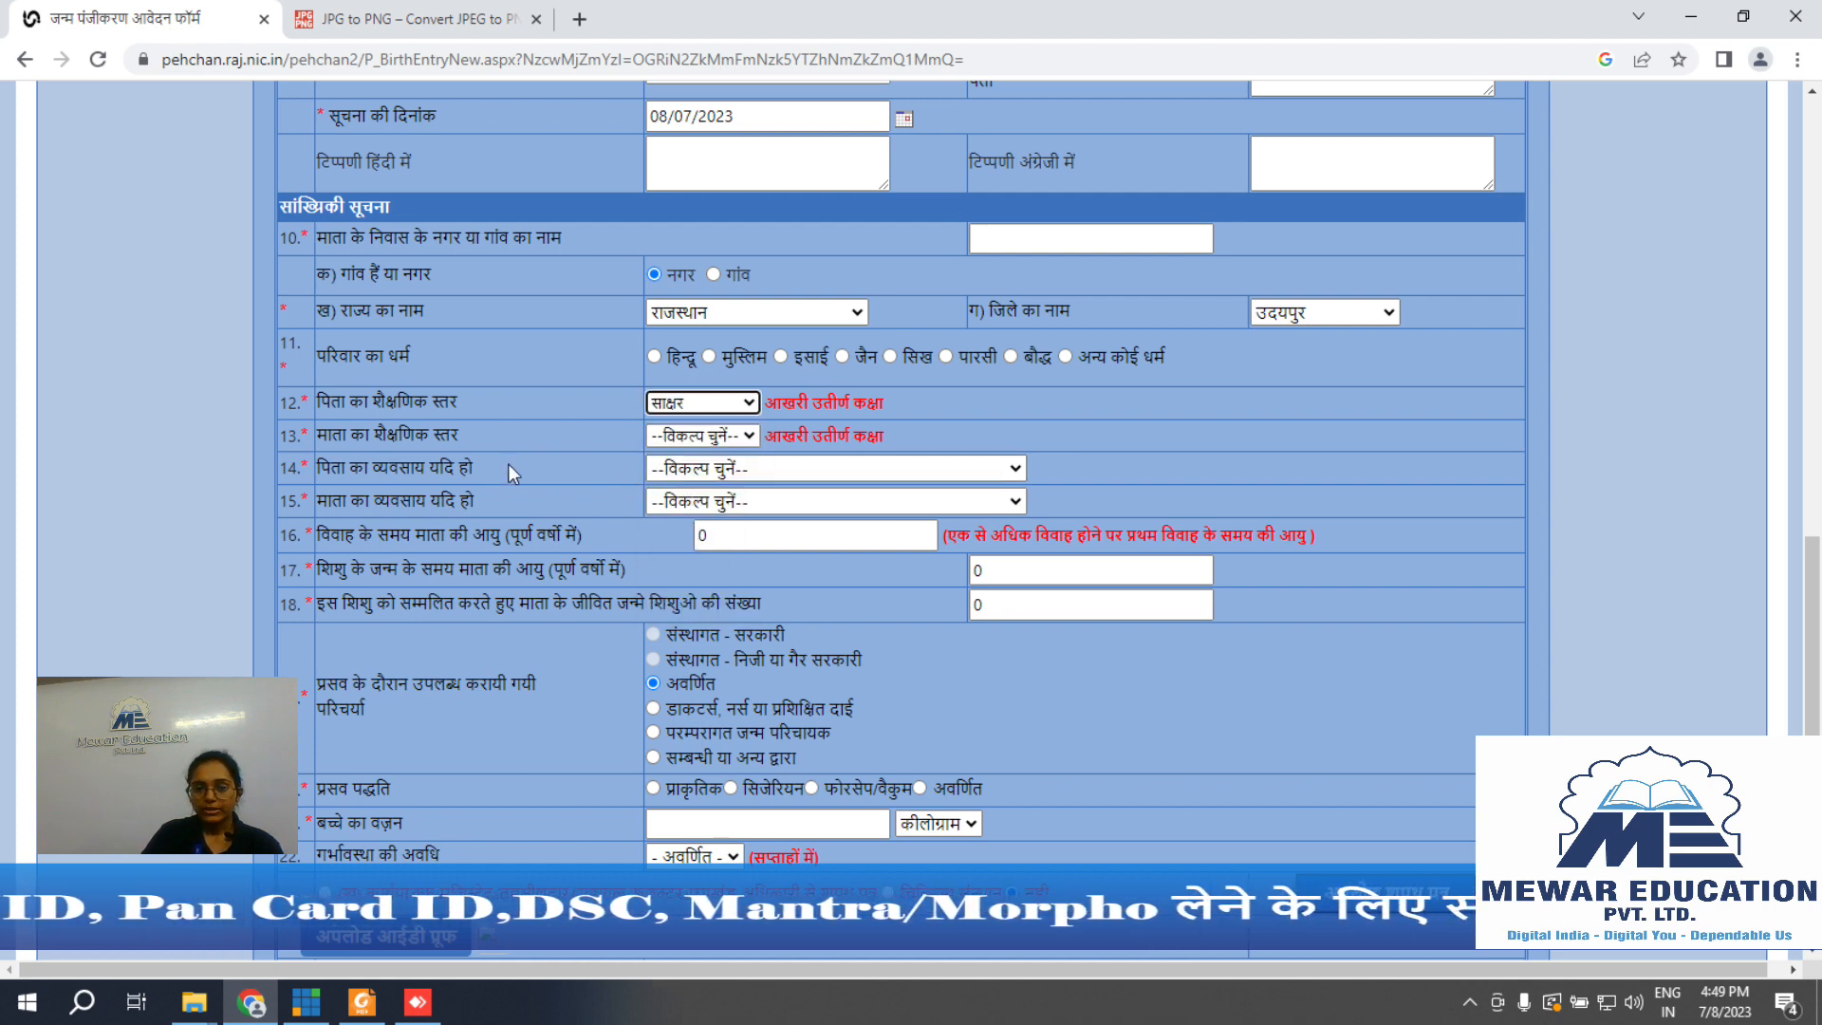
{"action": "left_click", "coordinate": [715, 440]}
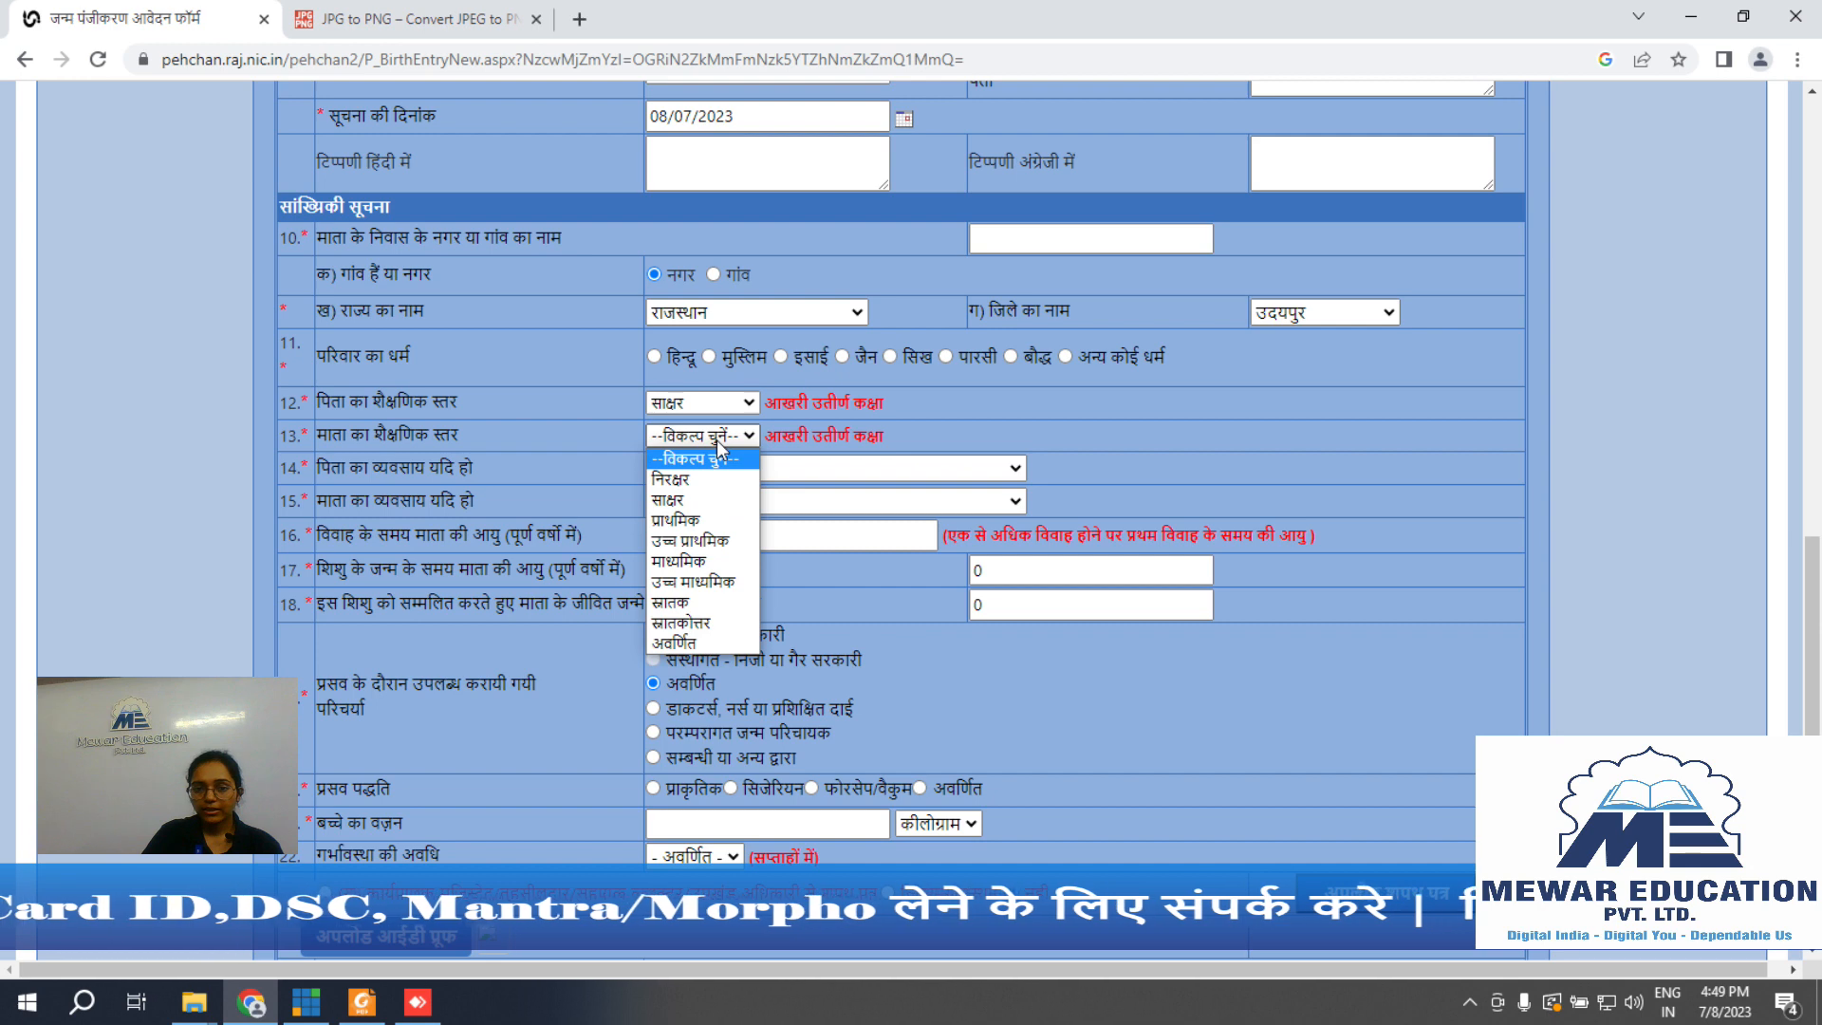
{"action": "left_click", "coordinate": [661, 501]}
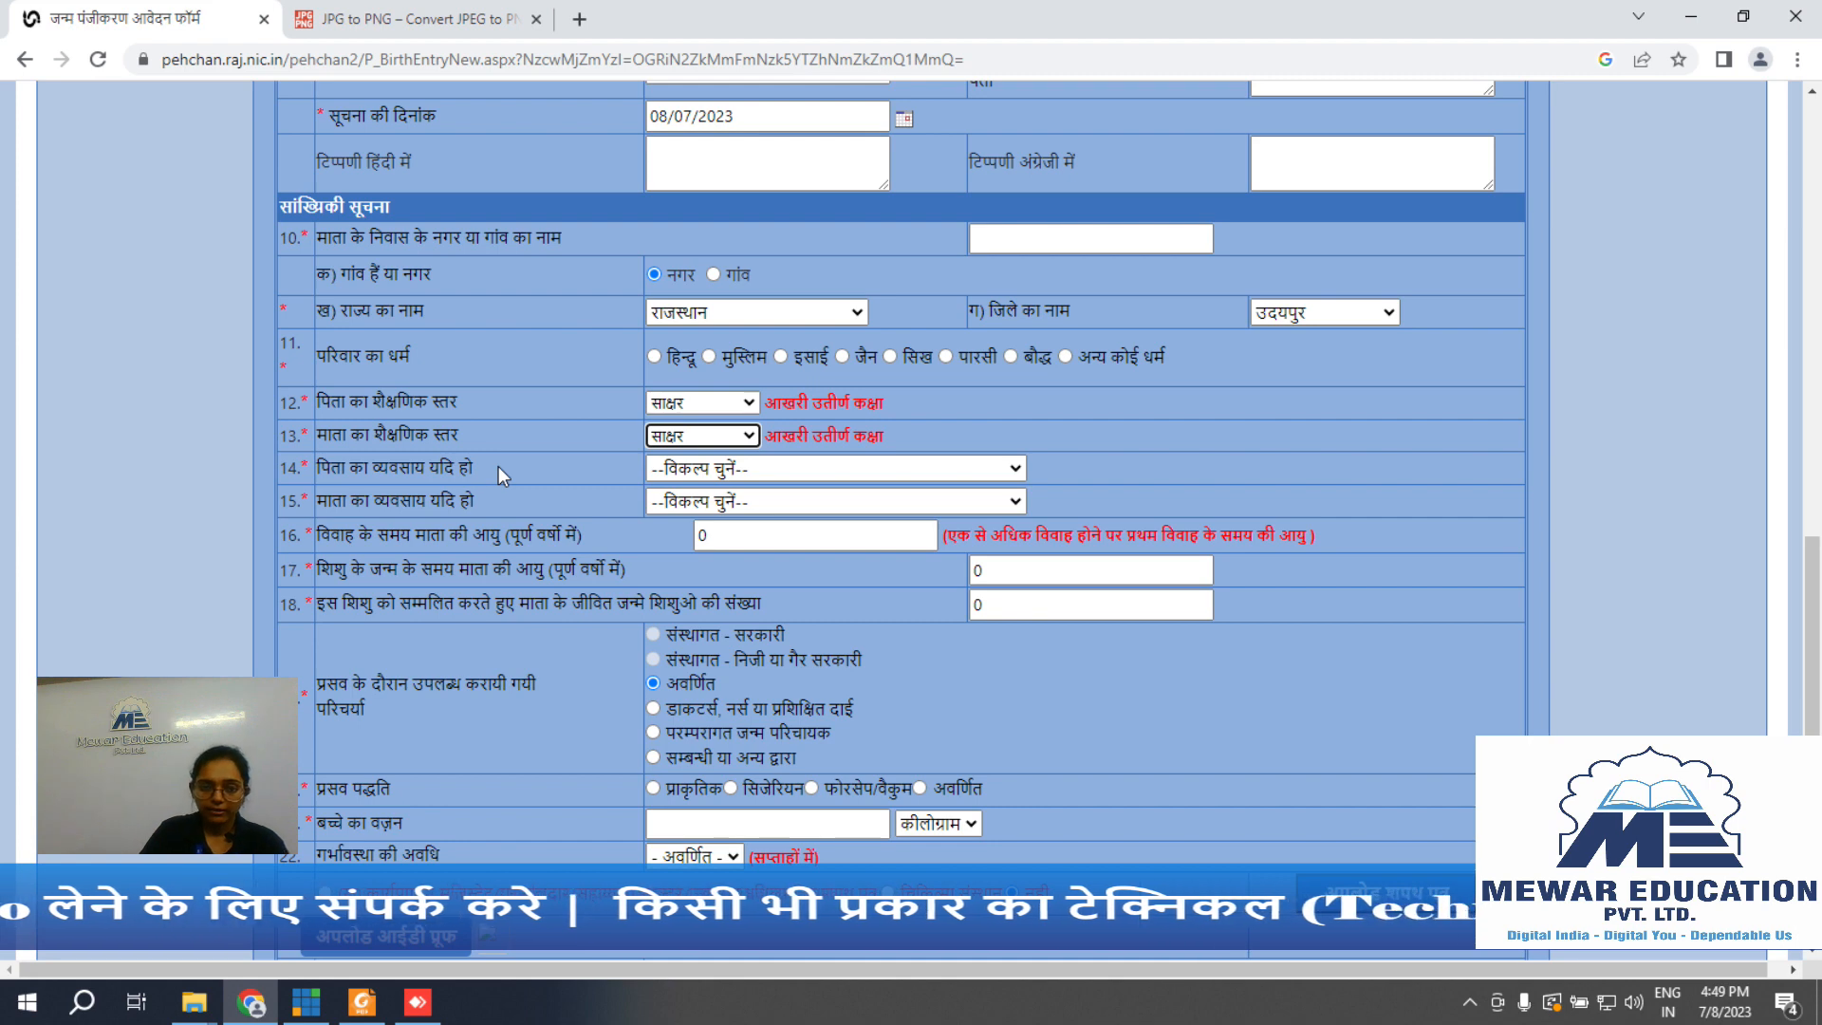
Step: Set both the father's and mother's occupation to सेवा कर्मकार
{"action": "left_click", "coordinate": [710, 470]}
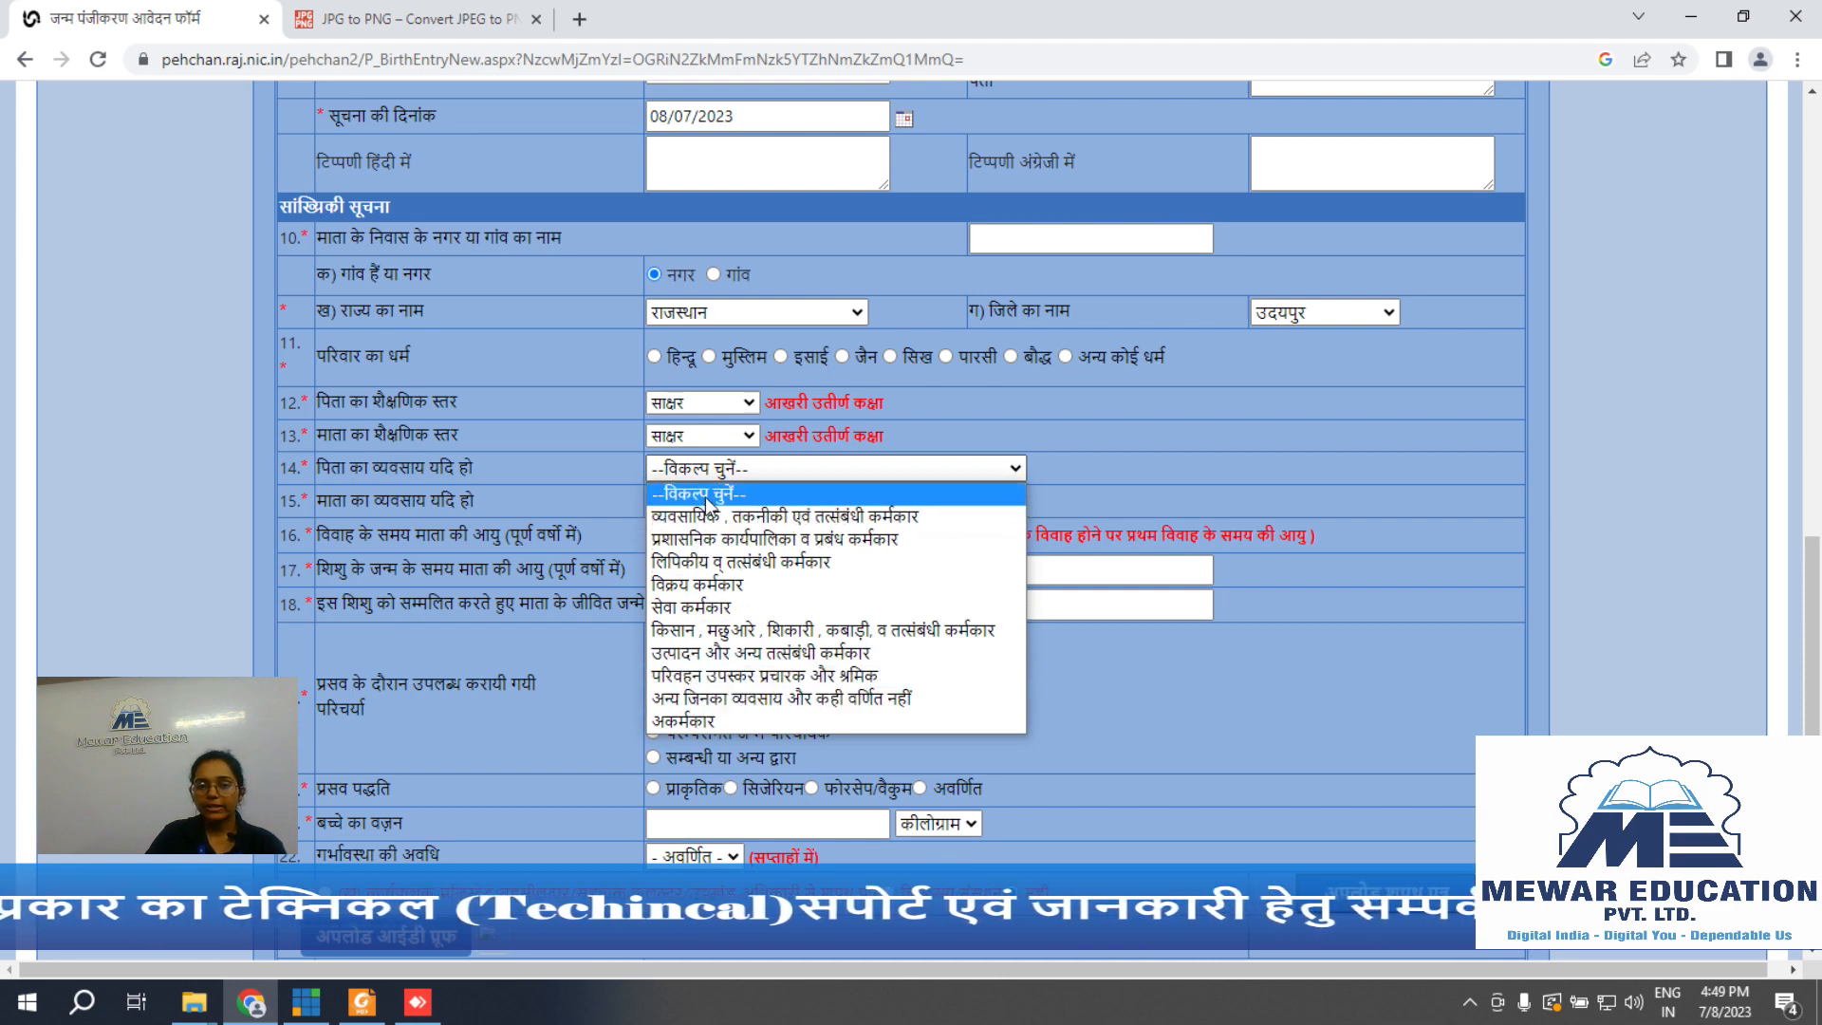
{"action": "left_click", "coordinate": [707, 608]}
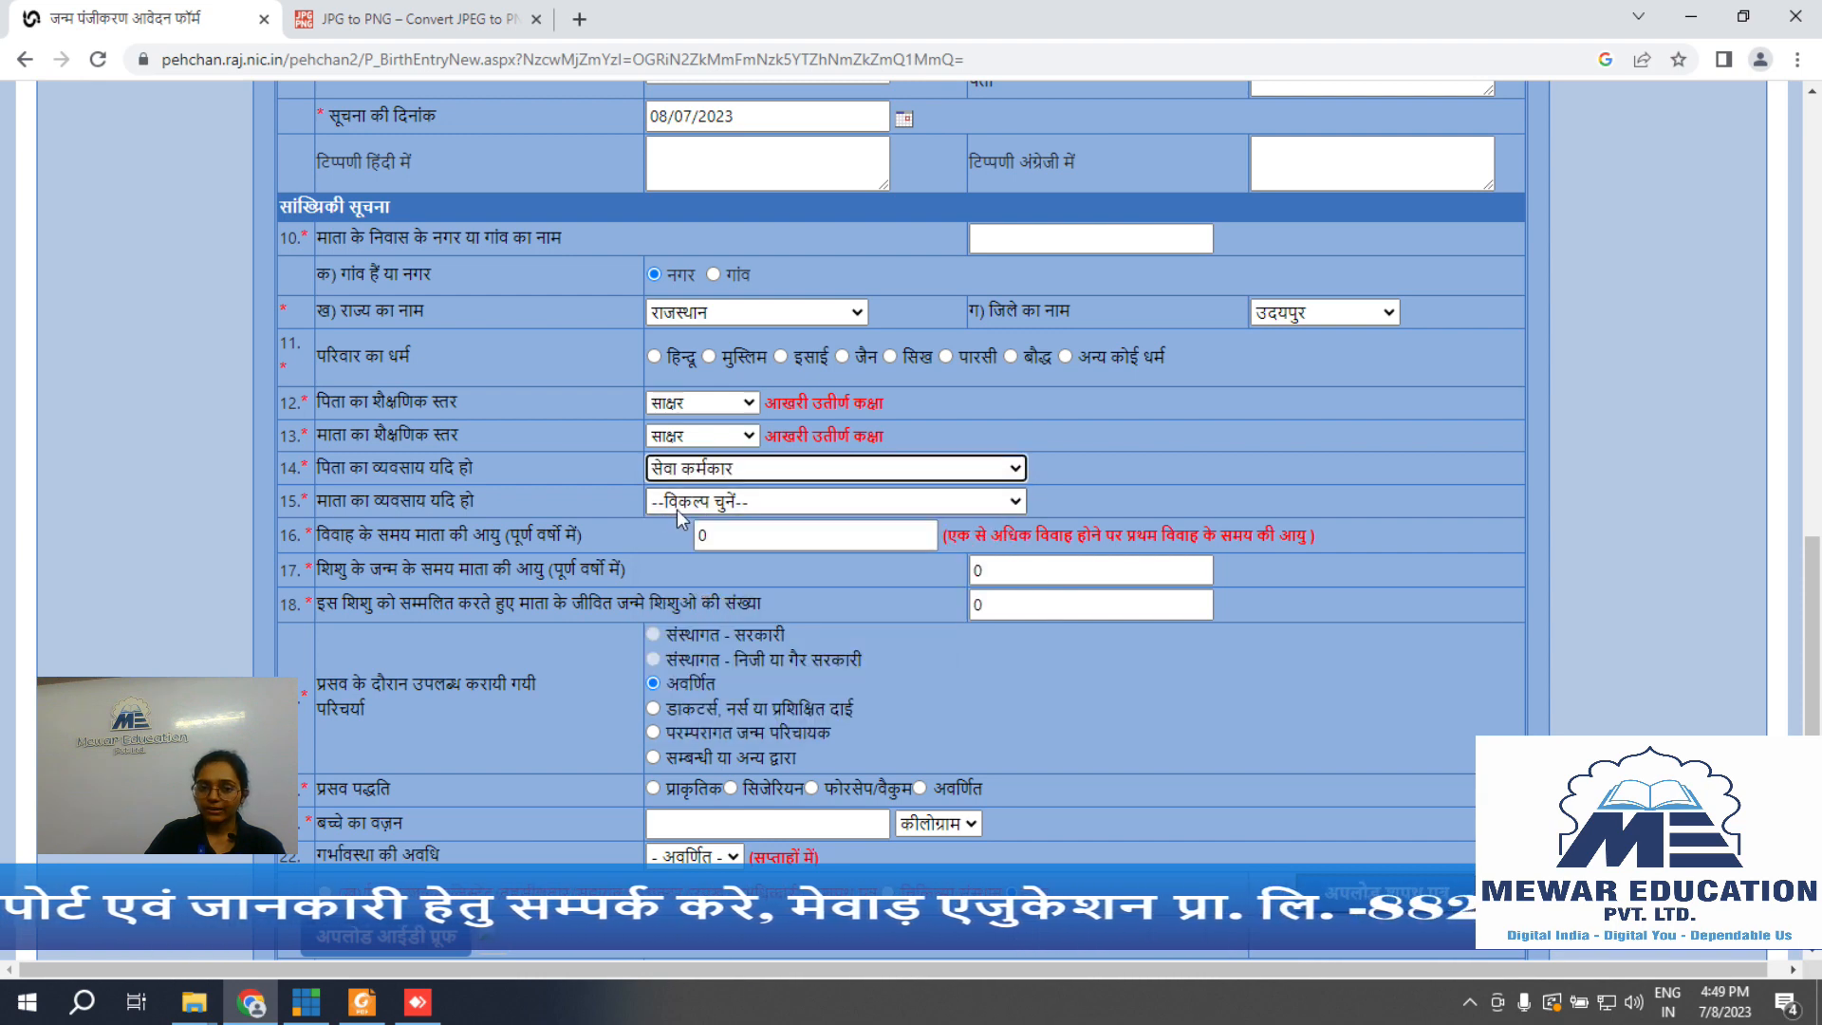
{"action": "left_click", "coordinate": [737, 509]}
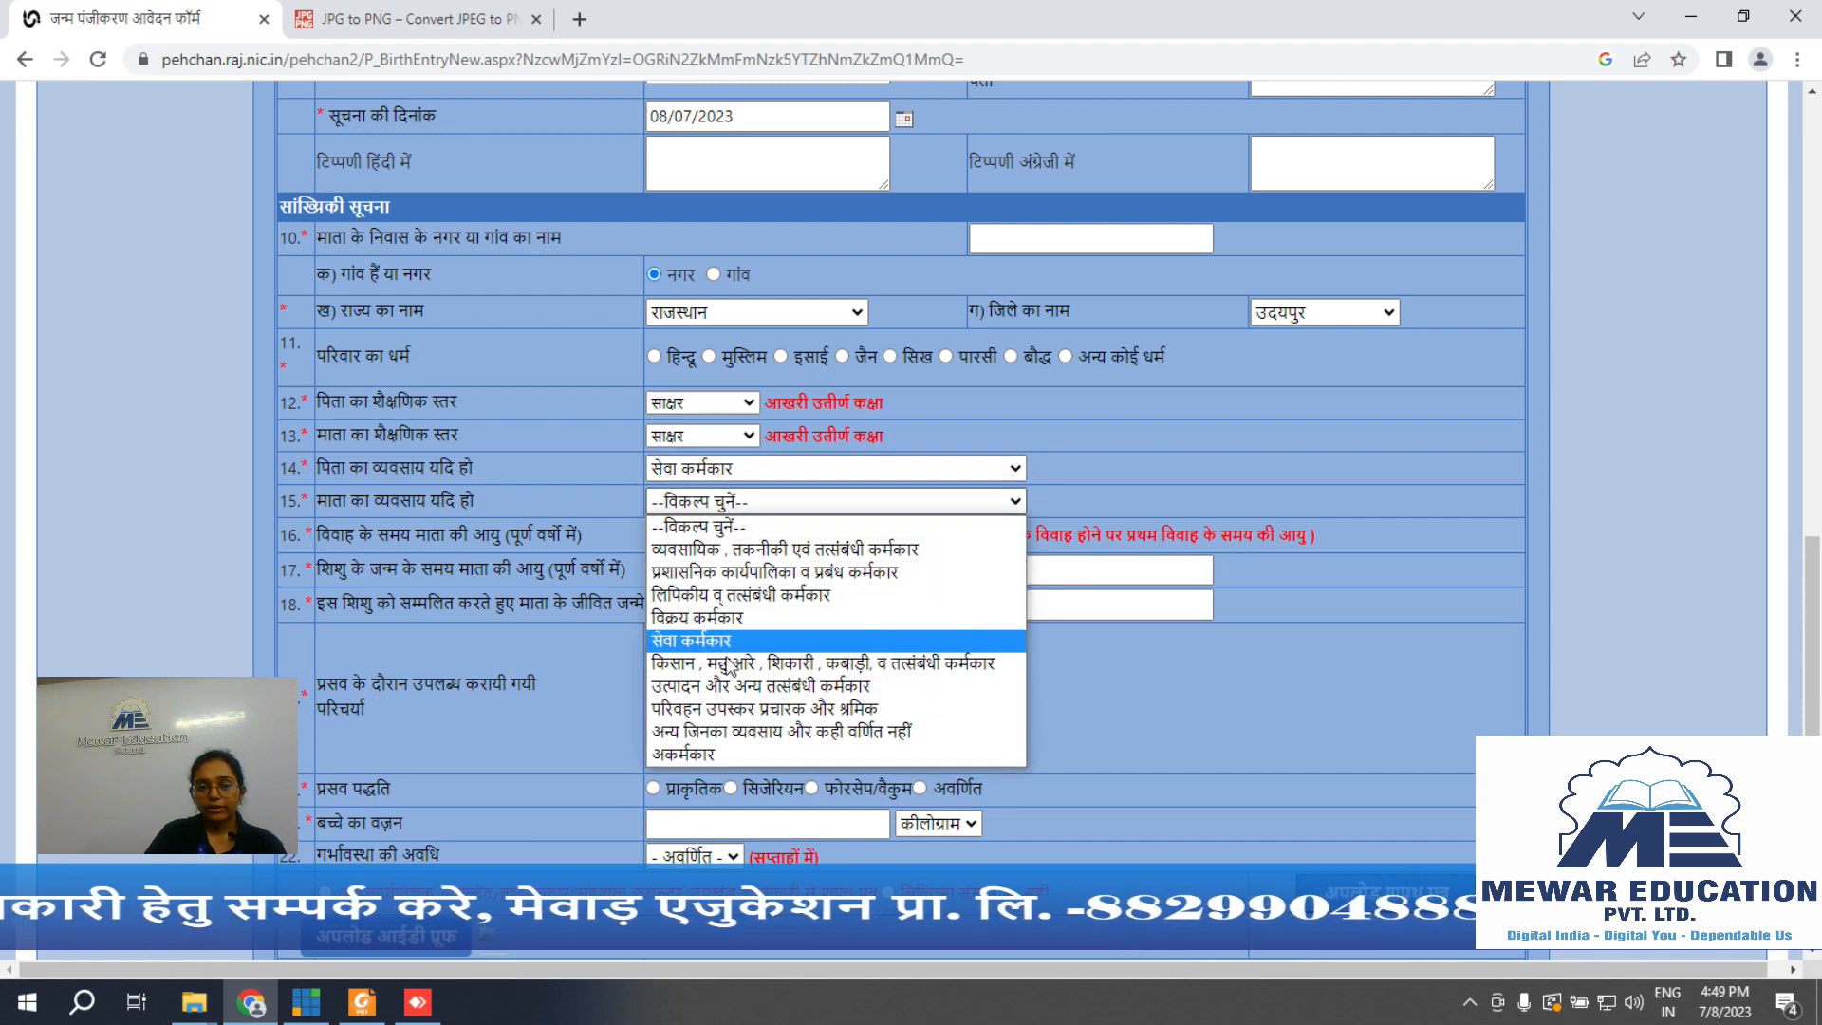
{"action": "left_click", "coordinate": [702, 647]}
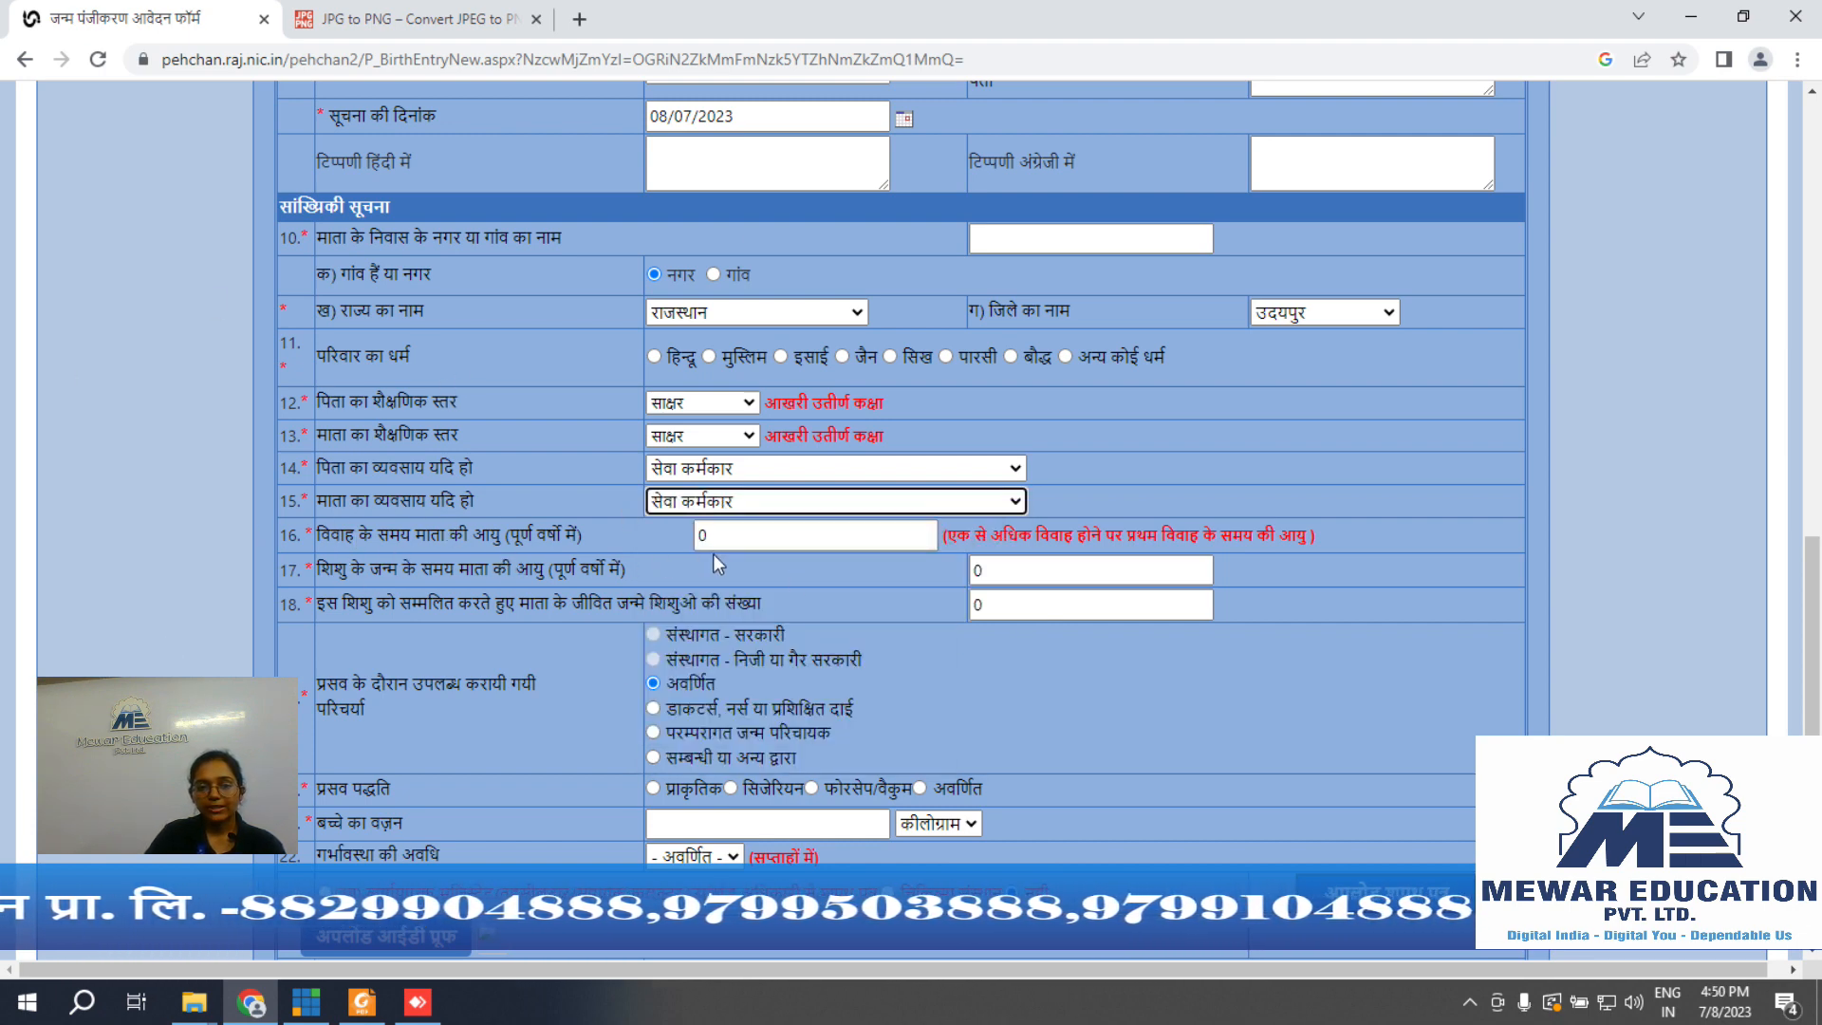
Step: Enter the mother's age at marriage 20, age at birth 28, and 1 living child
{"action": "key", "text": "Tab"}
{"action": "type", "text": "20"}
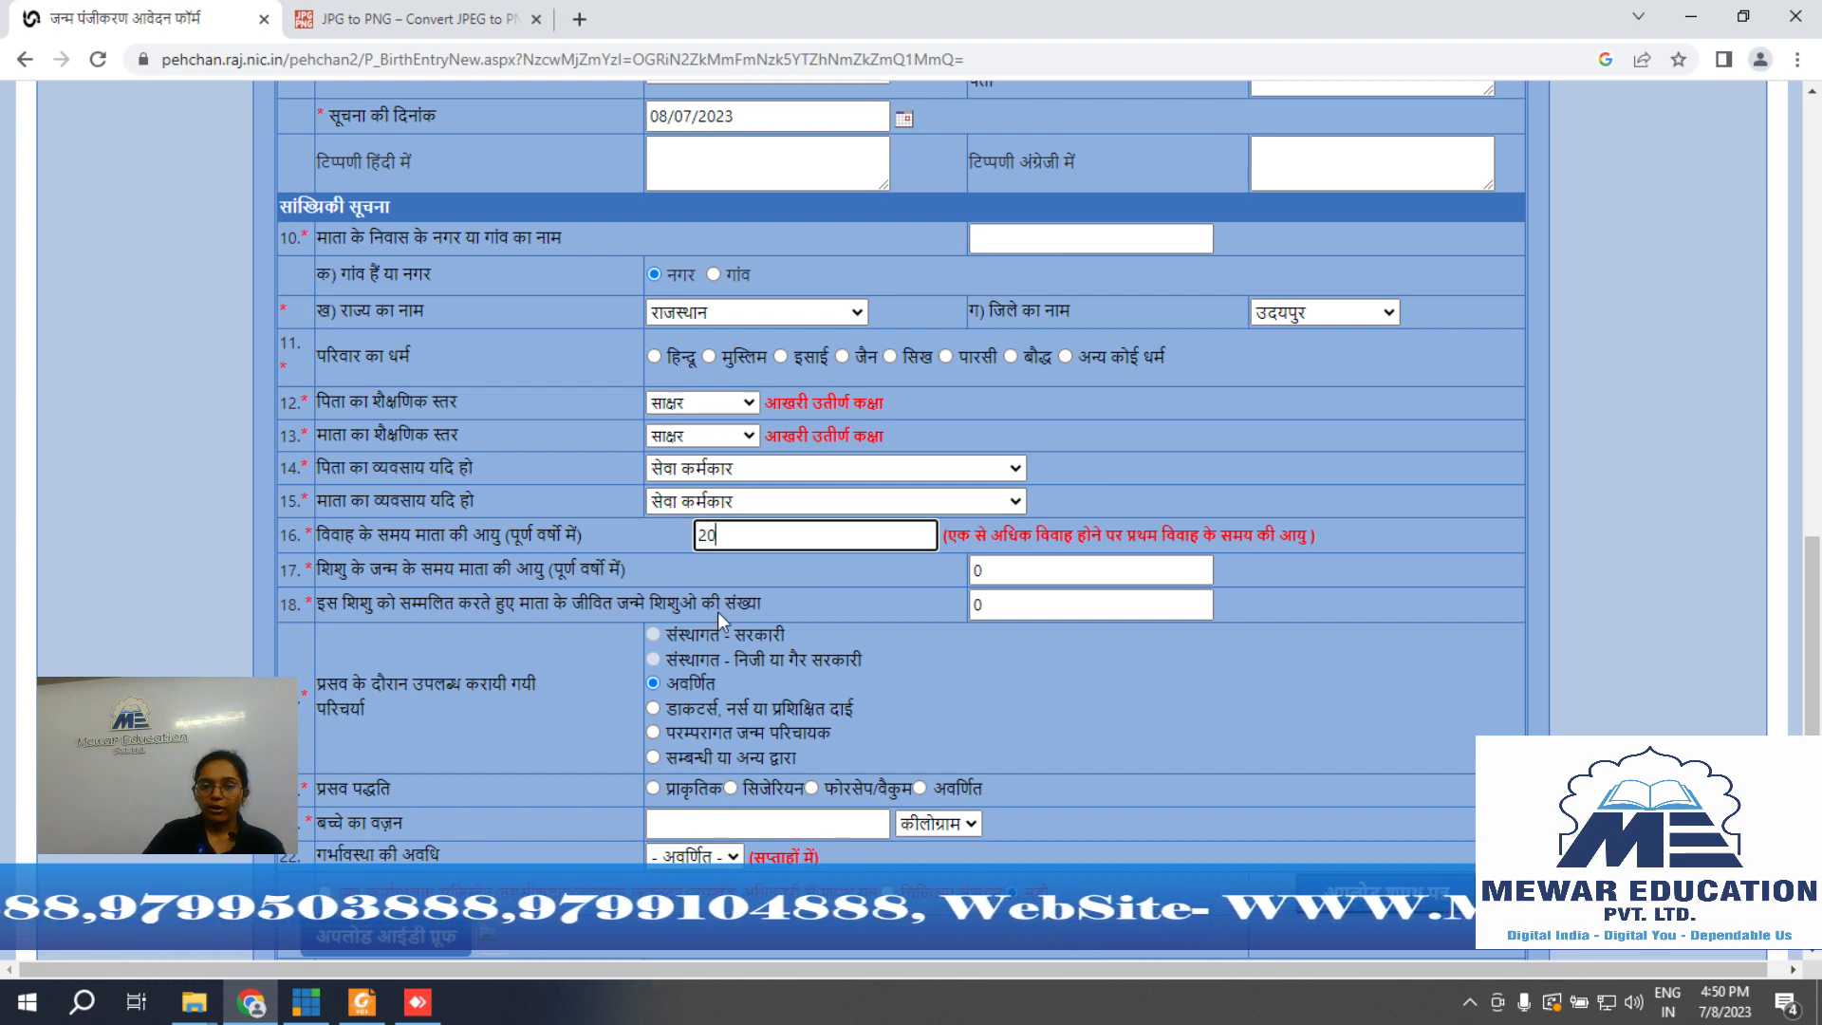
{"action": "left_click", "coordinate": [806, 574]}
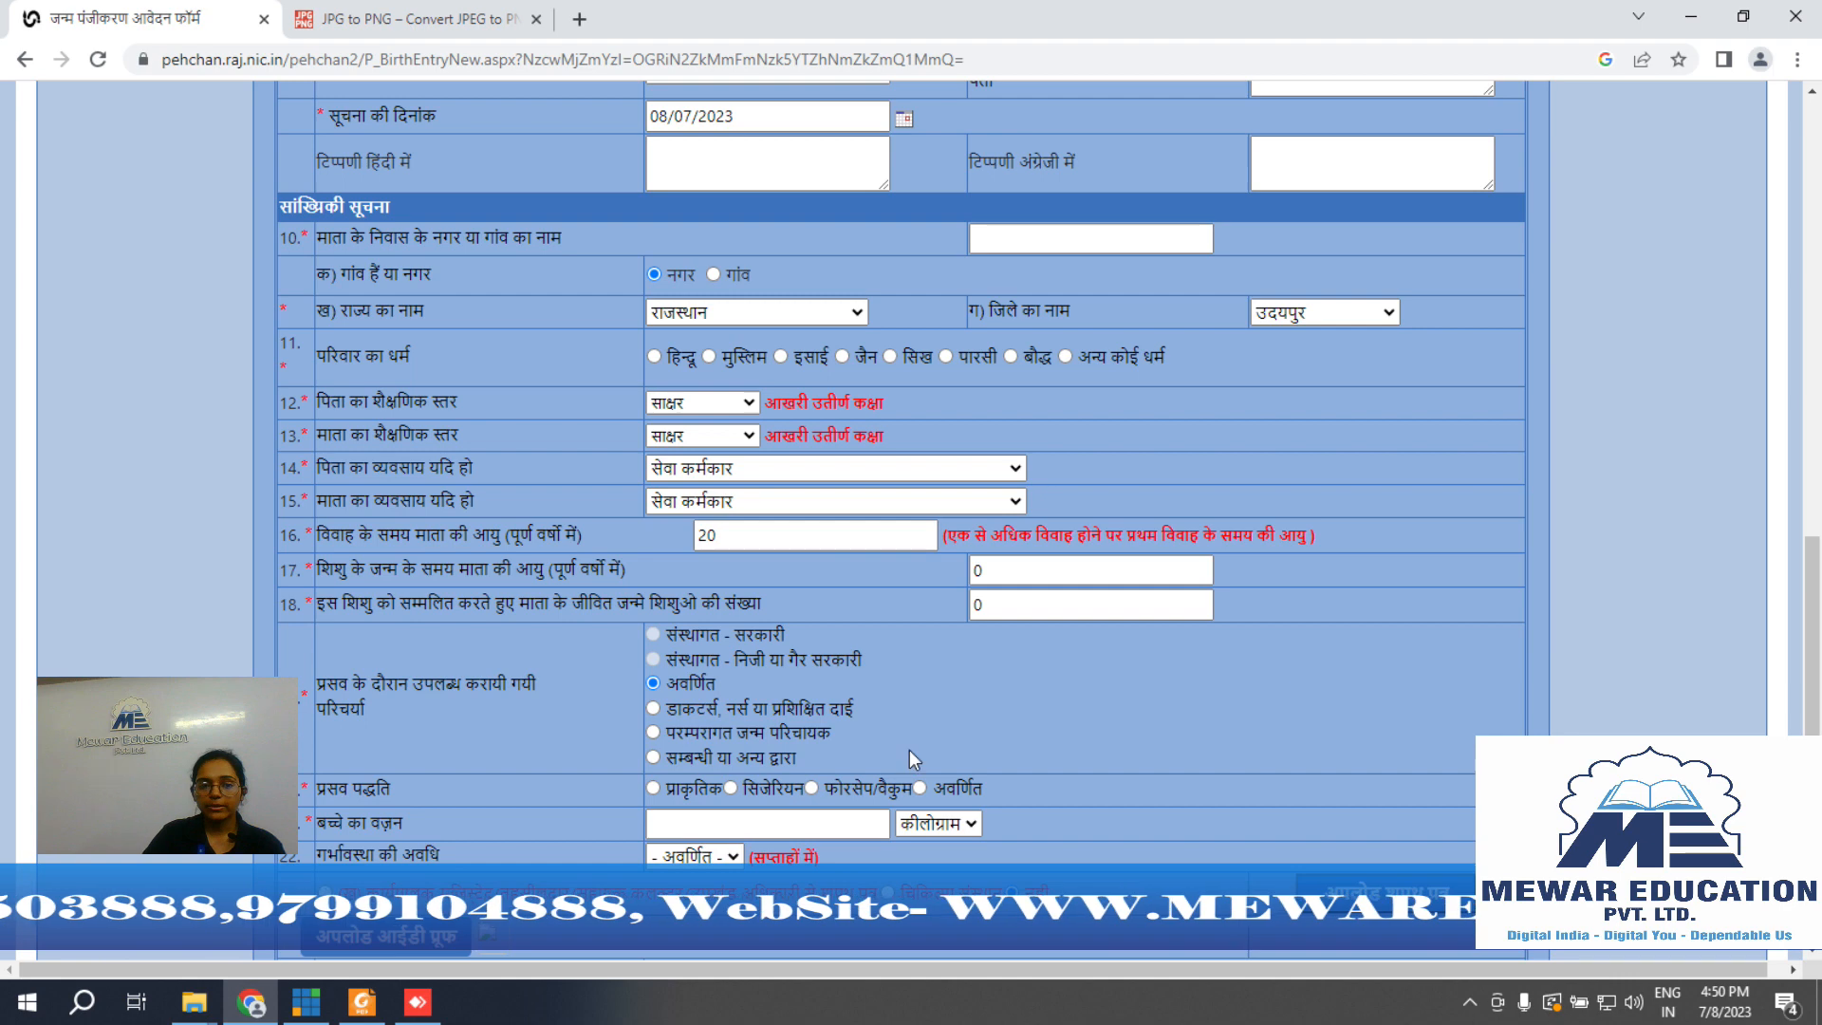
{"action": "left_click", "coordinate": [987, 570]}
{"action": "type", "text": "2"}
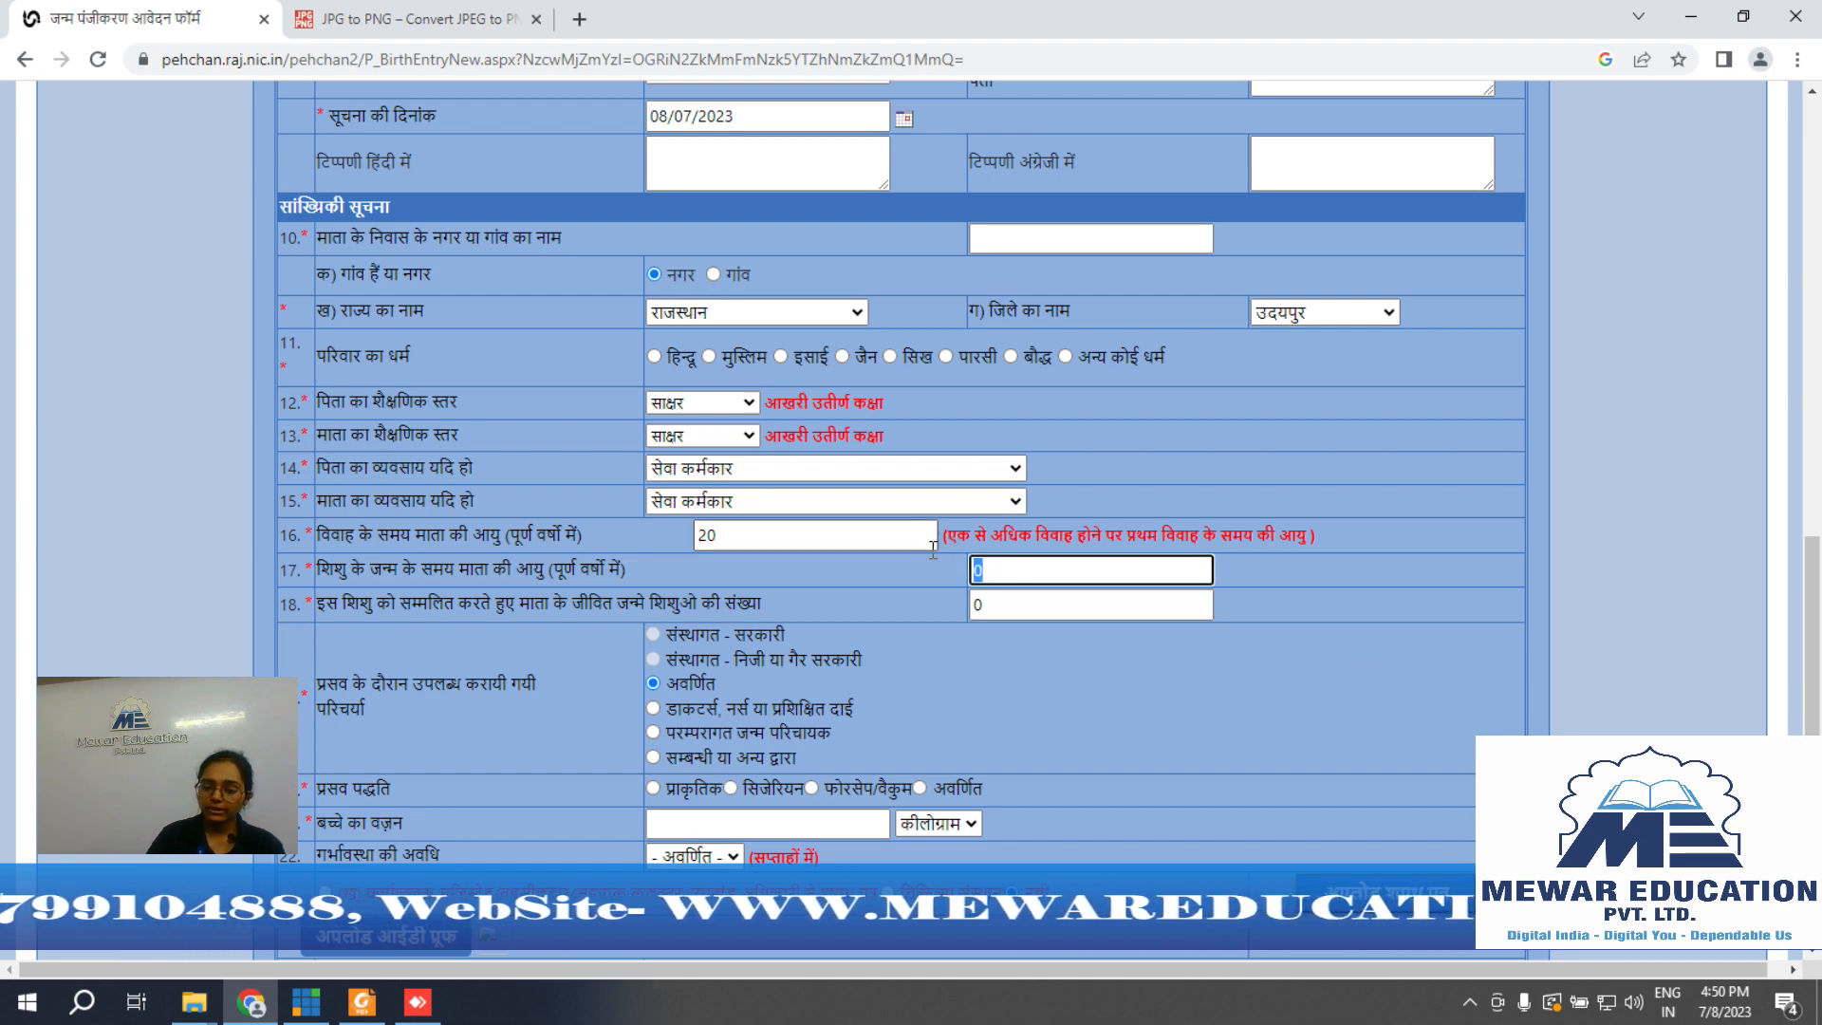
{"action": "type", "text": "8"}
{"action": "left_click", "coordinate": [904, 604]}
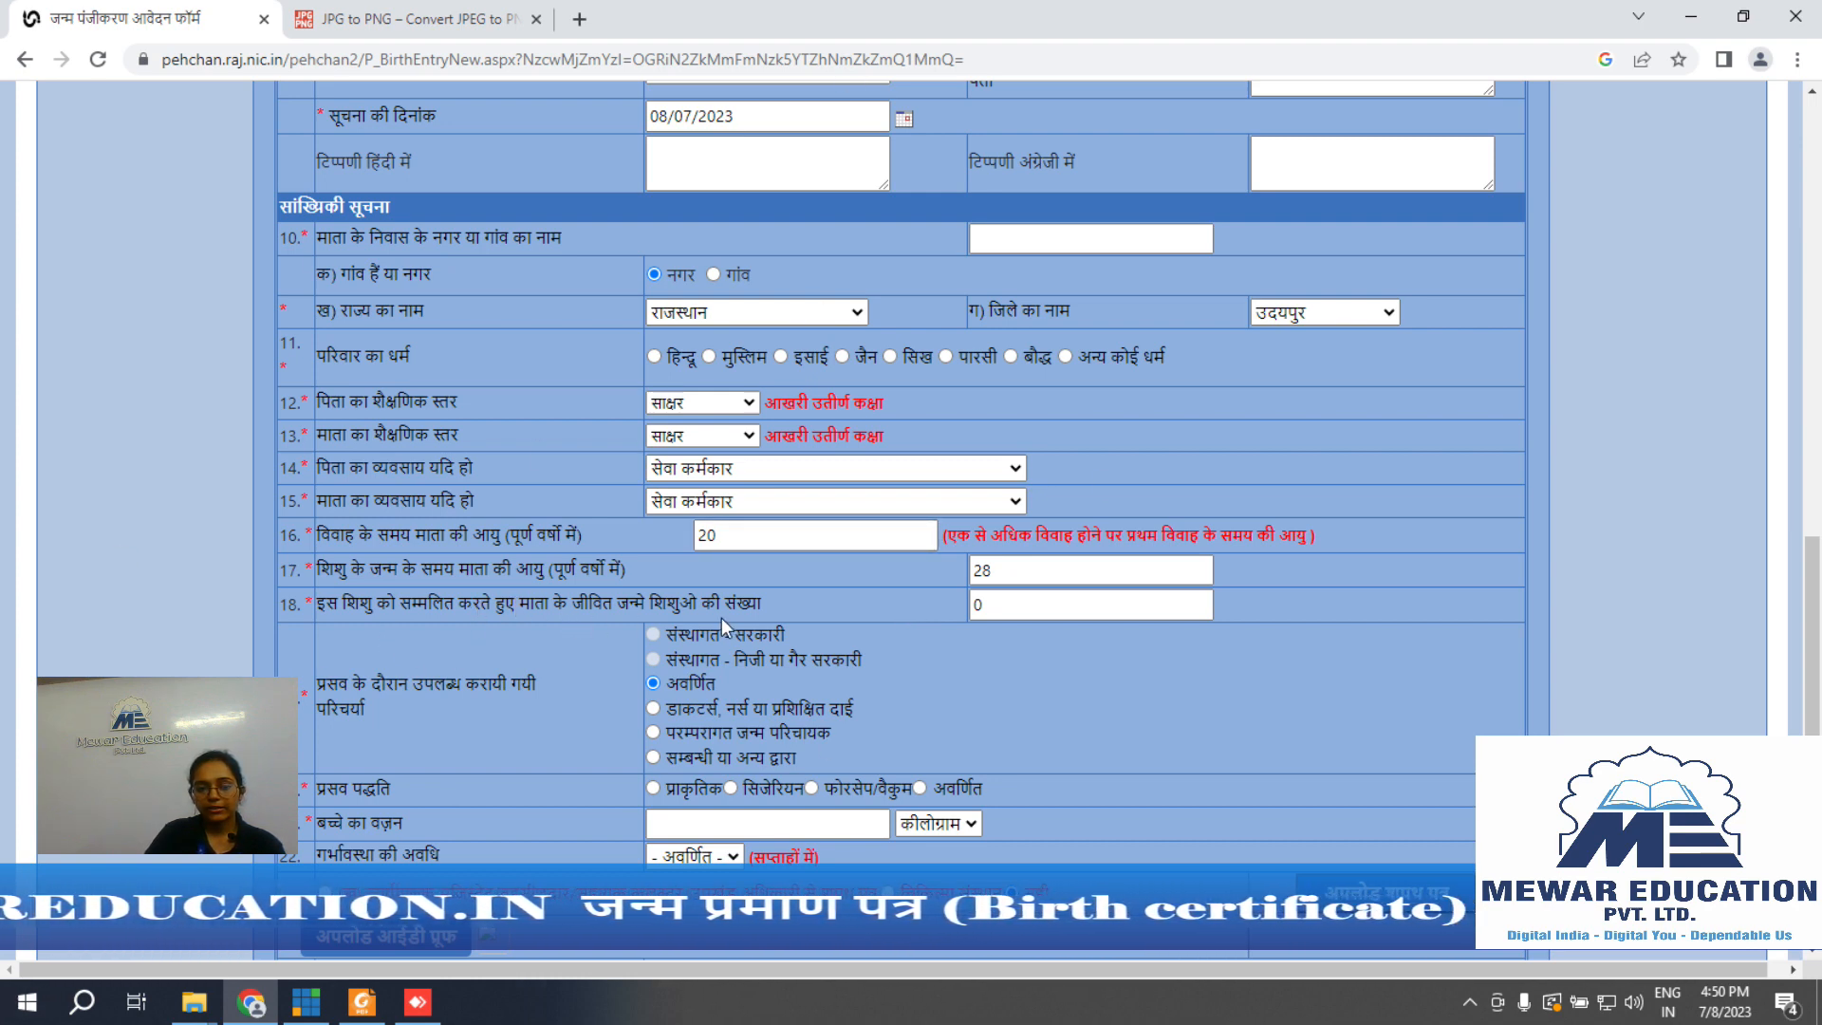
{"action": "left_click_drag", "start_coordinate": [996, 612], "coordinate": [917, 594]}
{"action": "type", "text": "1"}
{"action": "left_click", "coordinate": [901, 614]}
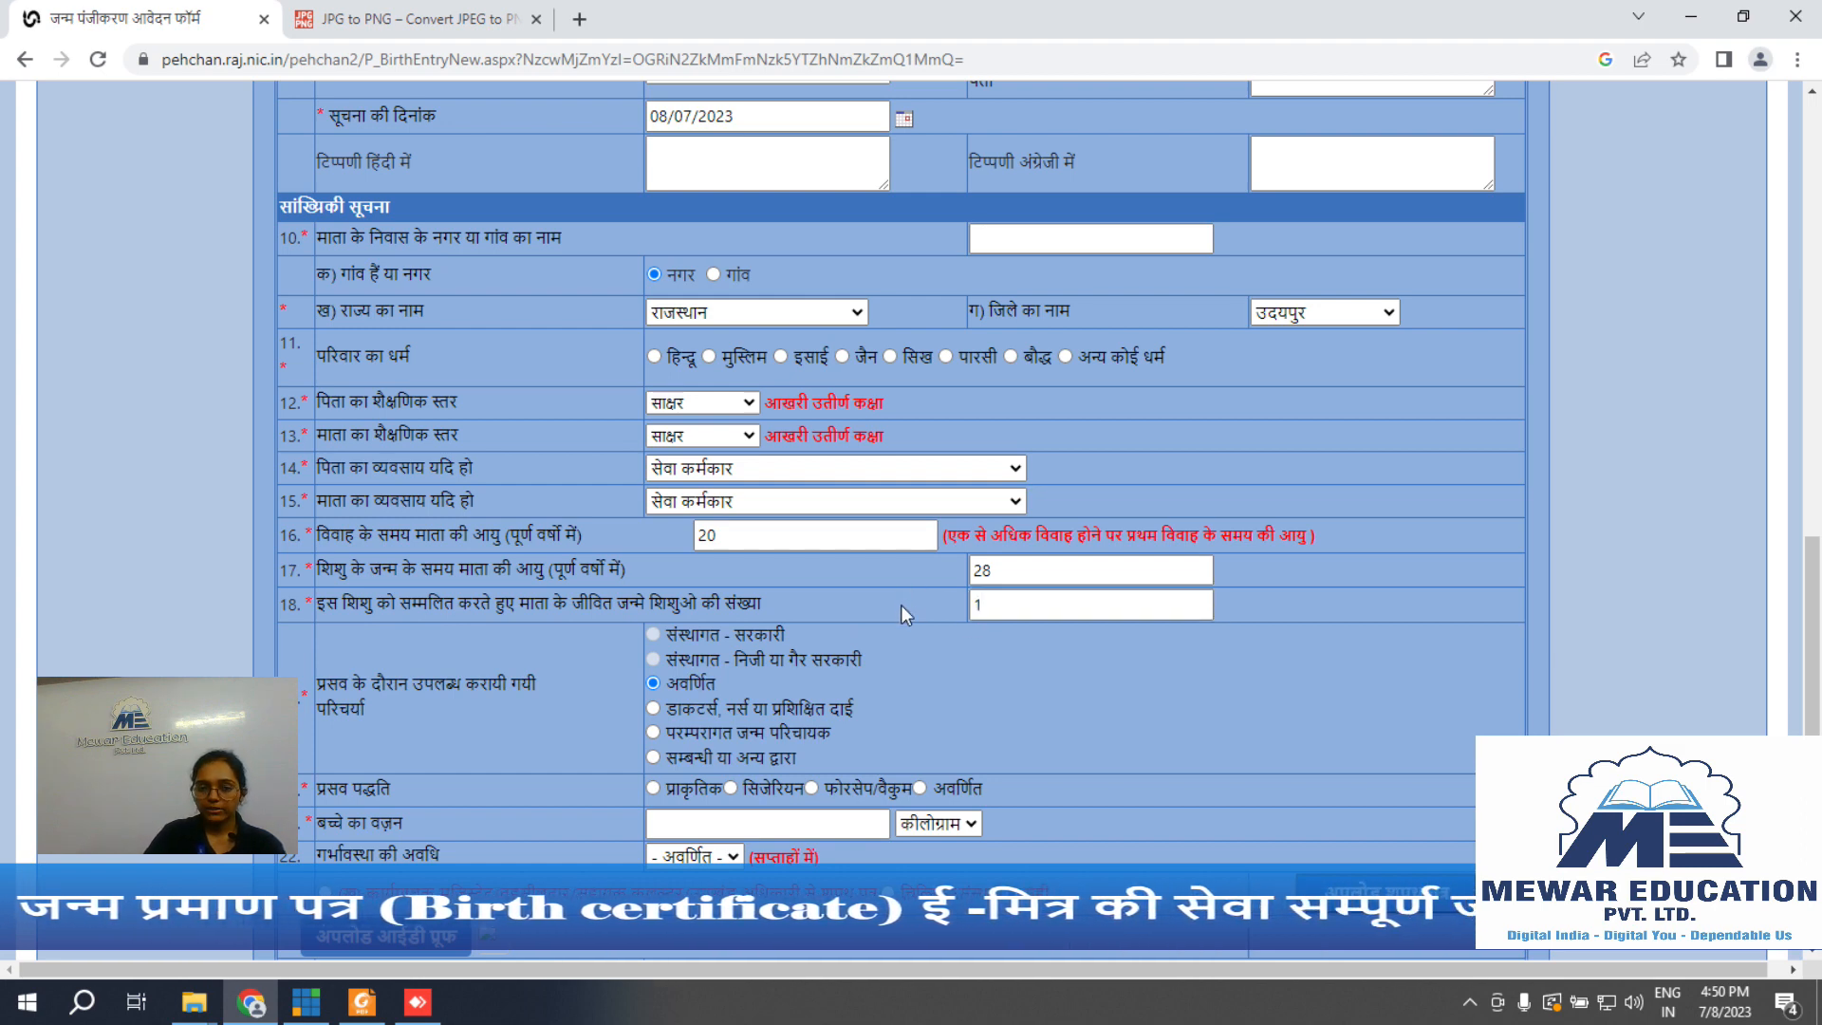
Step: Select the संस्थागत (institutional) option, giving government-institutional delivery care
{"action": "scroll", "coordinate": [901, 605], "scroll_direction": "down", "scroll_amount": 3}
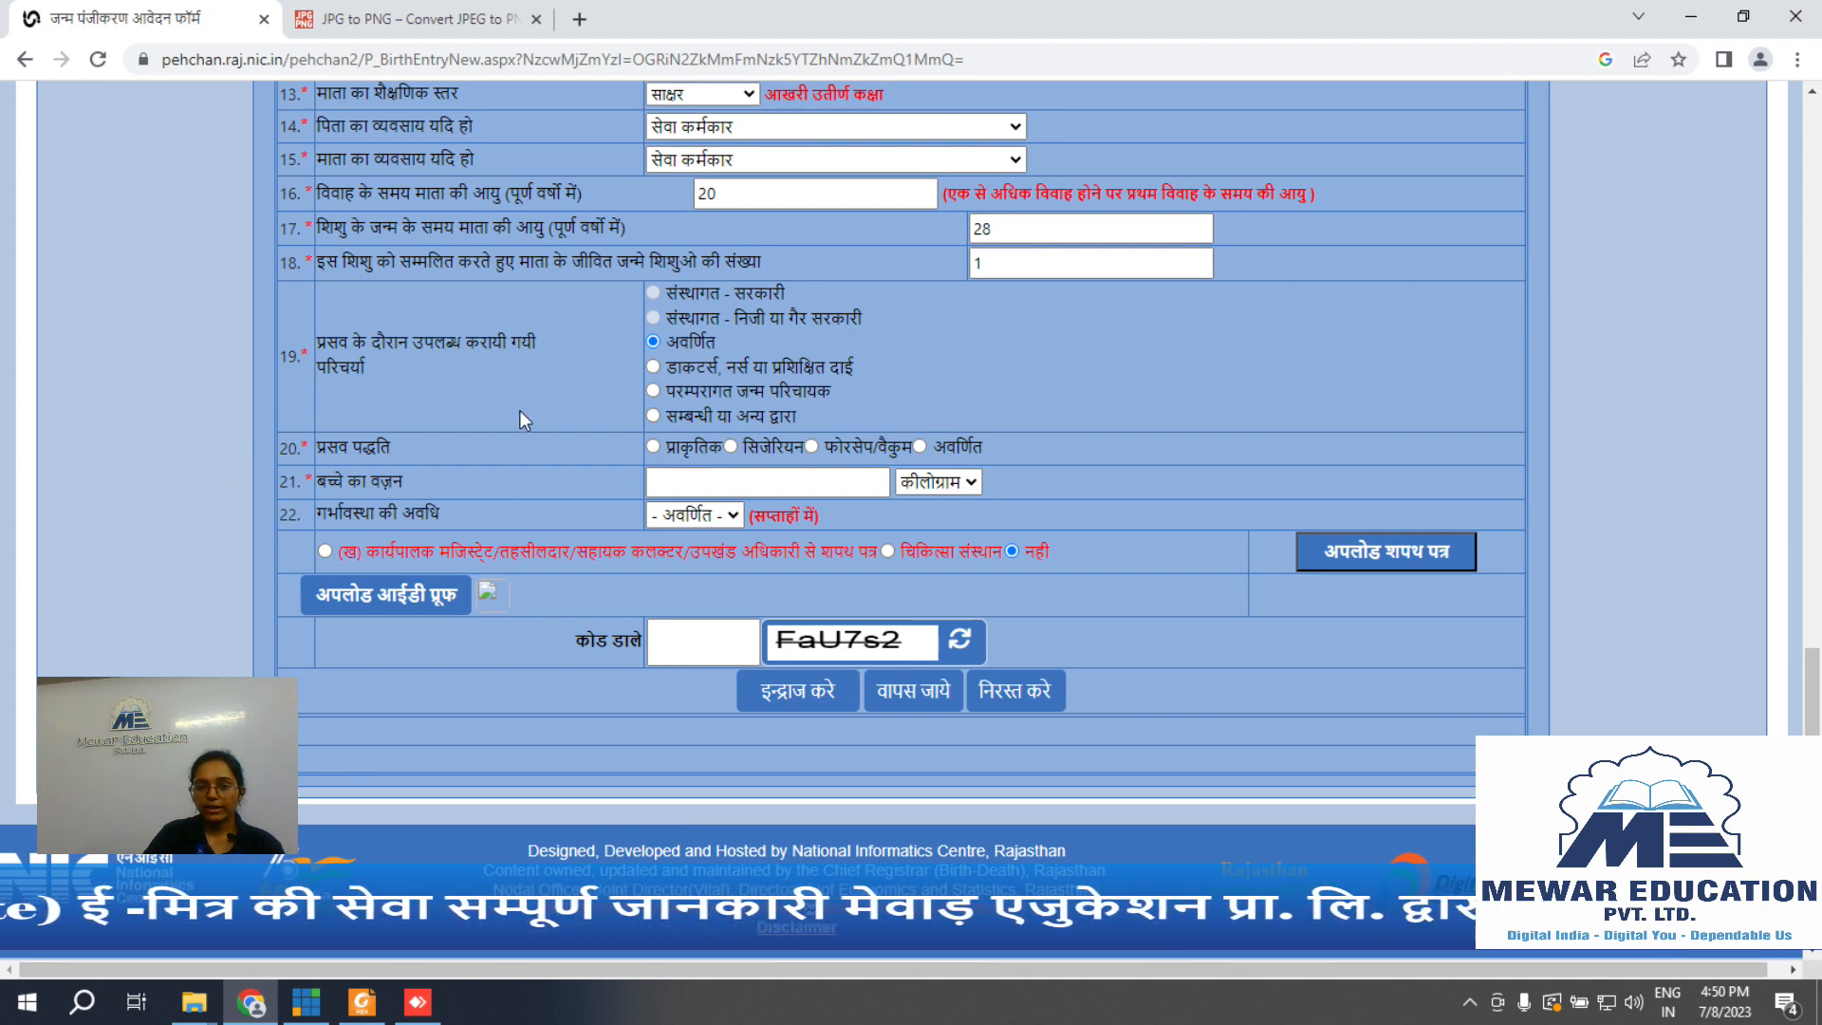
{"action": "scroll", "coordinate": [520, 410], "scroll_direction": "up", "scroll_amount": 3}
{"action": "scroll", "coordinate": [748, 595], "scroll_direction": "up", "scroll_amount": 5}
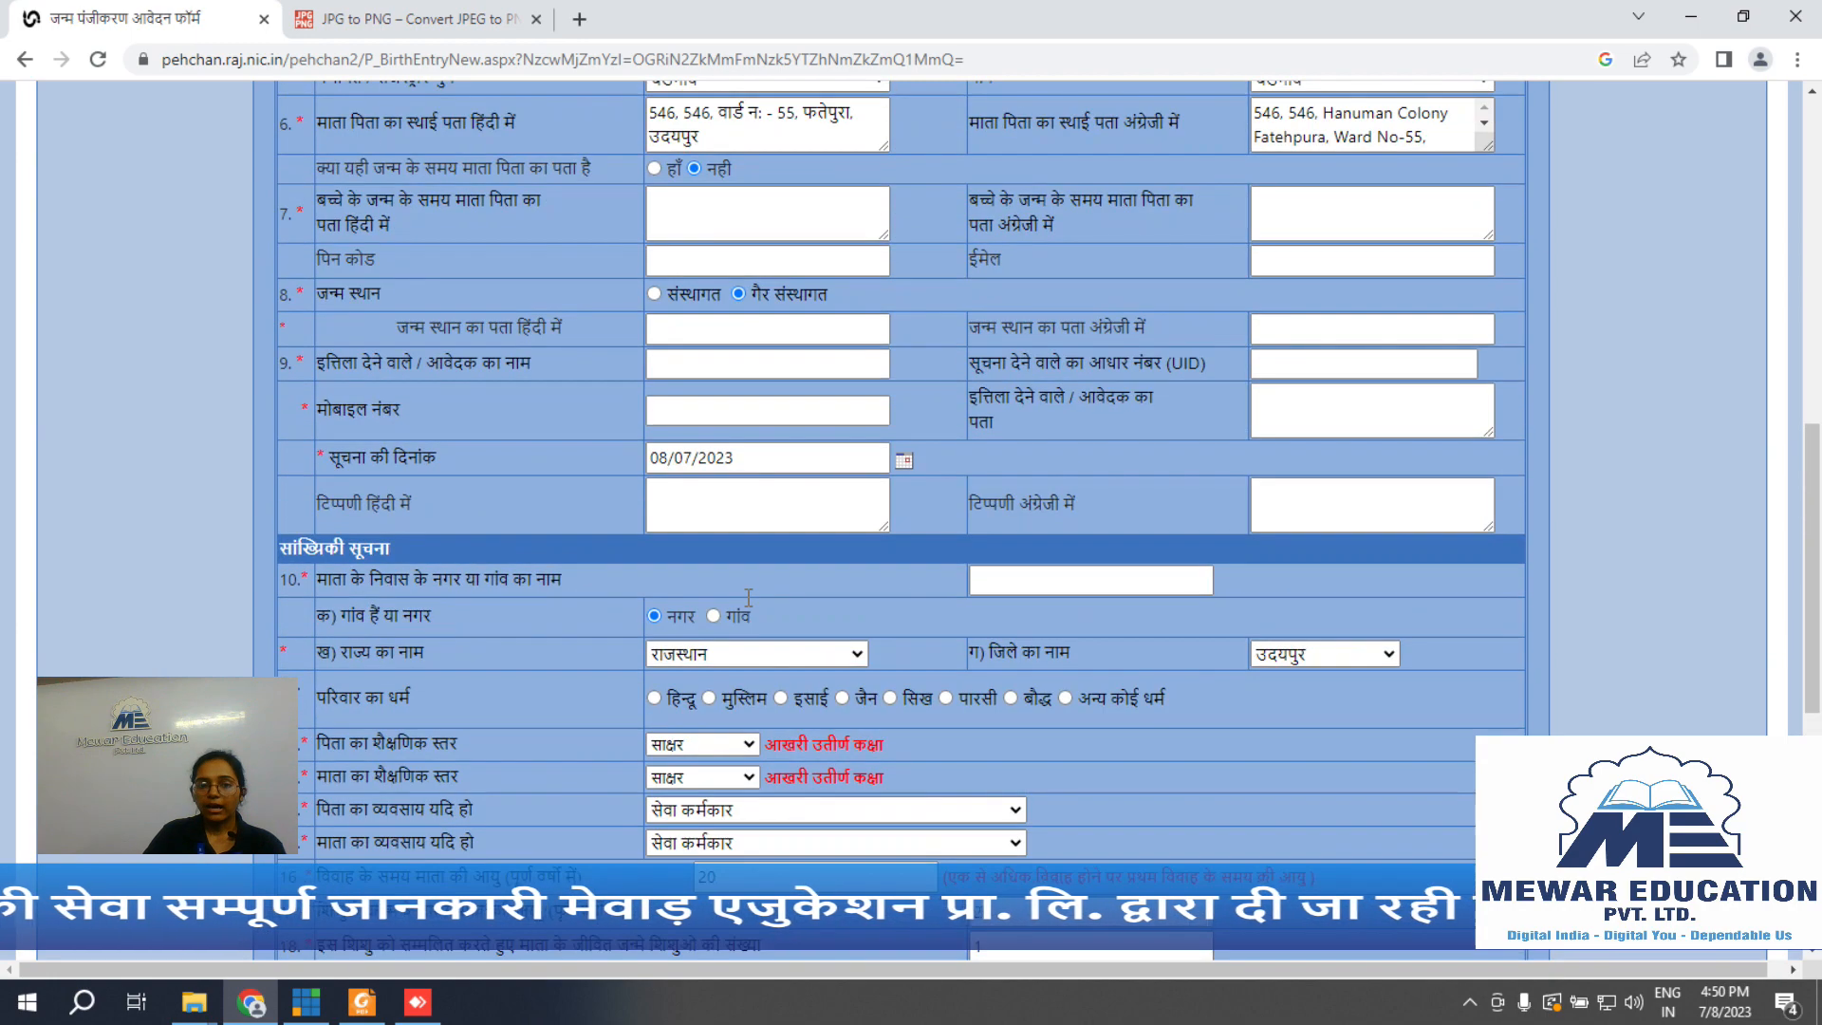
{"action": "scroll", "coordinate": [358, 294], "scroll_direction": "up", "scroll_amount": 2}
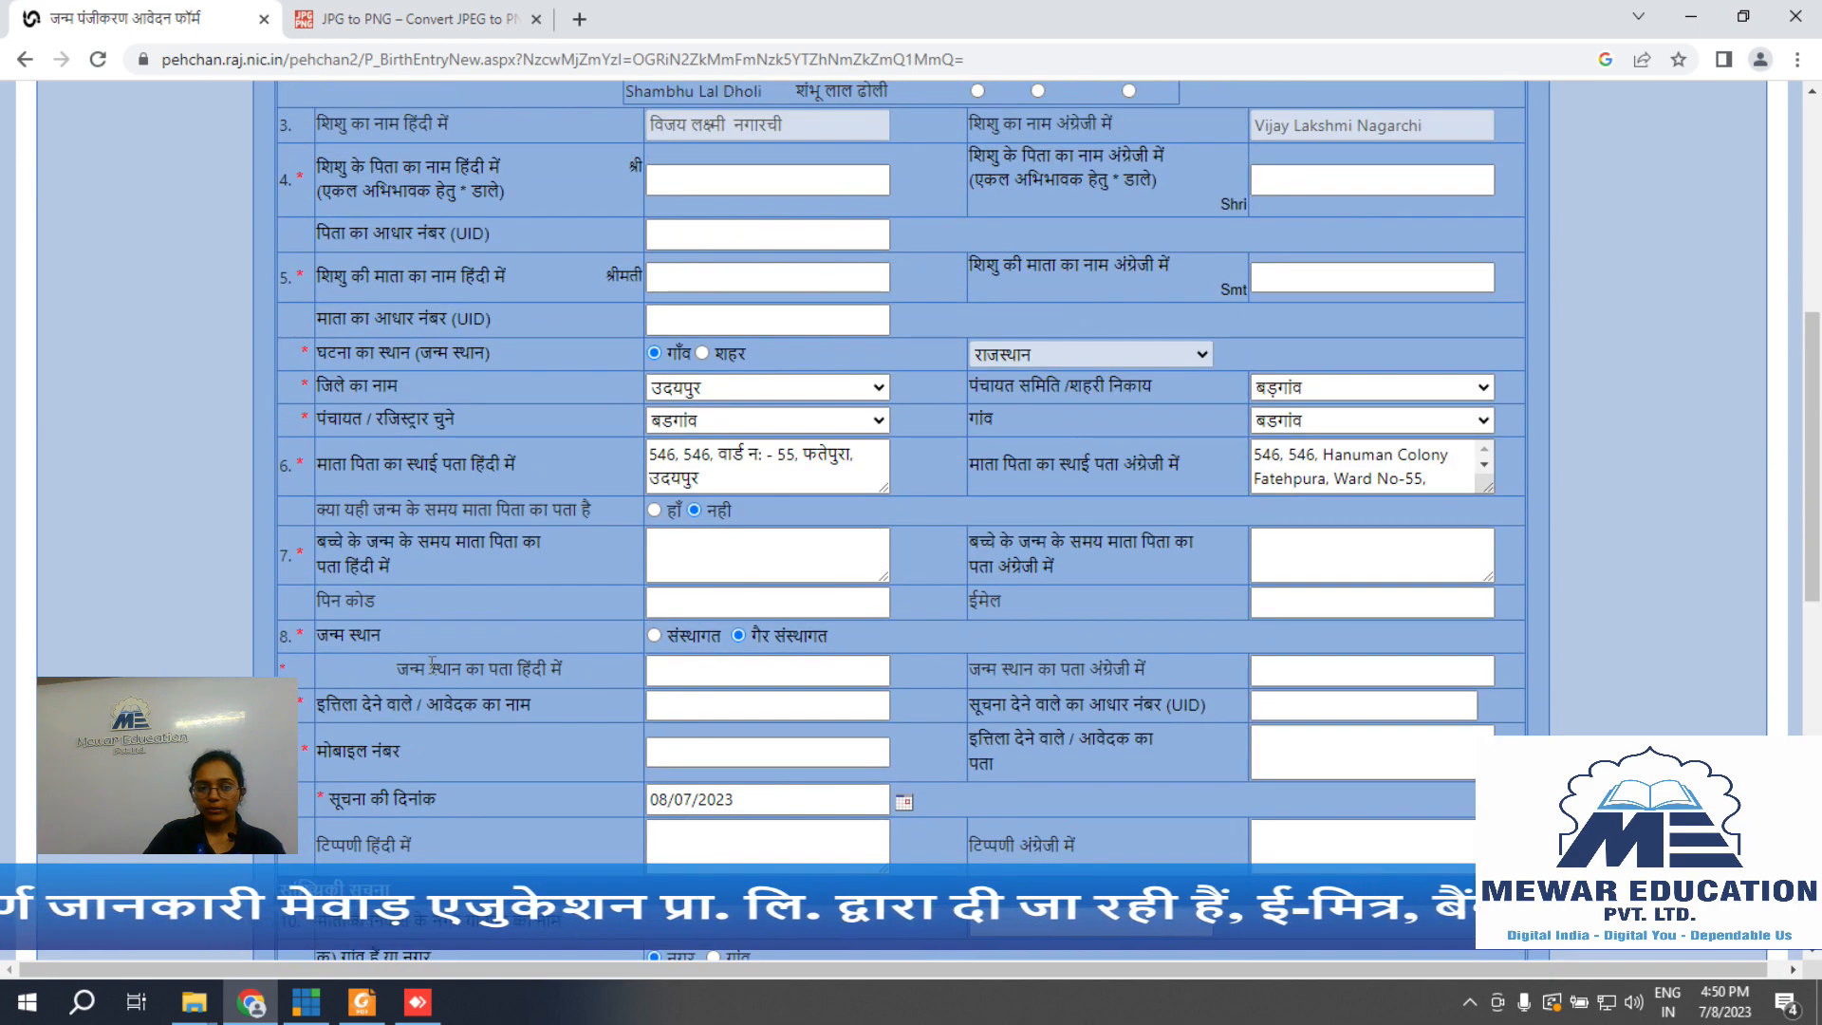
{"action": "left_click", "coordinate": [651, 635]}
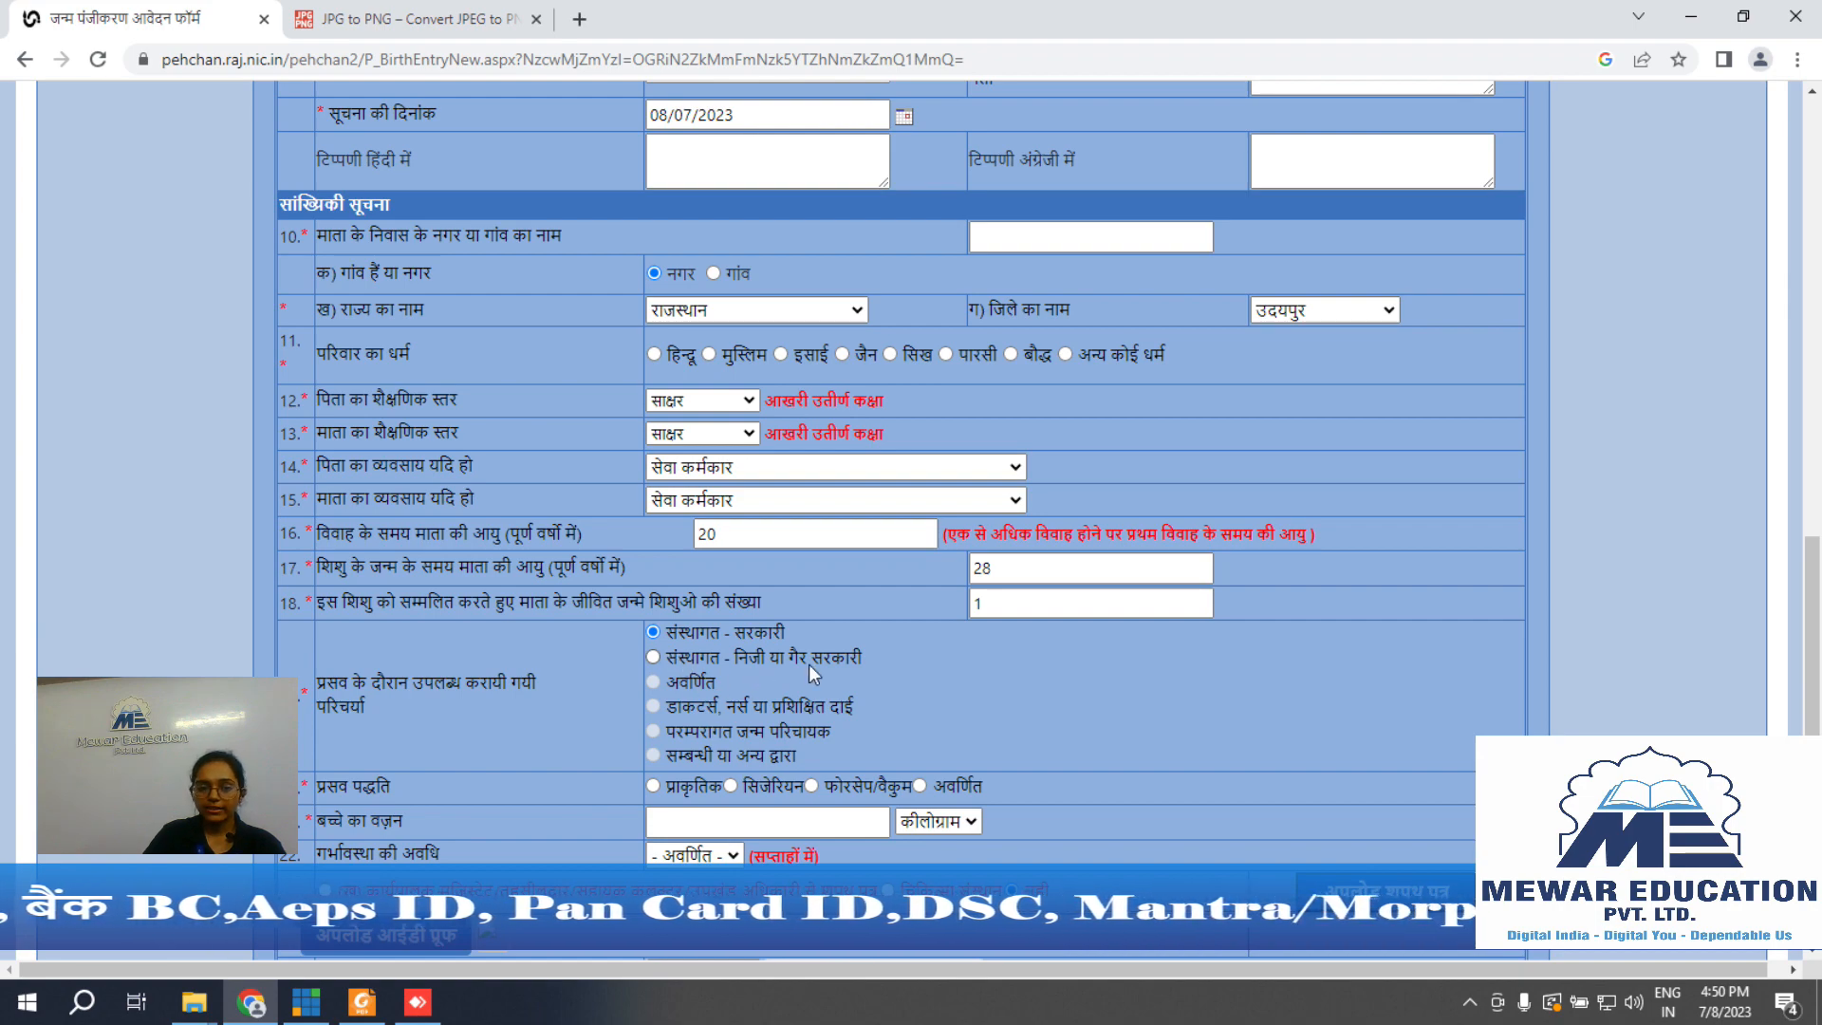
Step: Mark birthplace गैर संस्थागत, delivery attended by सम्बन्धी या अन्य द्वारा, method प्राकृतिक
{"action": "scroll", "coordinate": [808, 664], "scroll_direction": "up", "scroll_amount": 6}
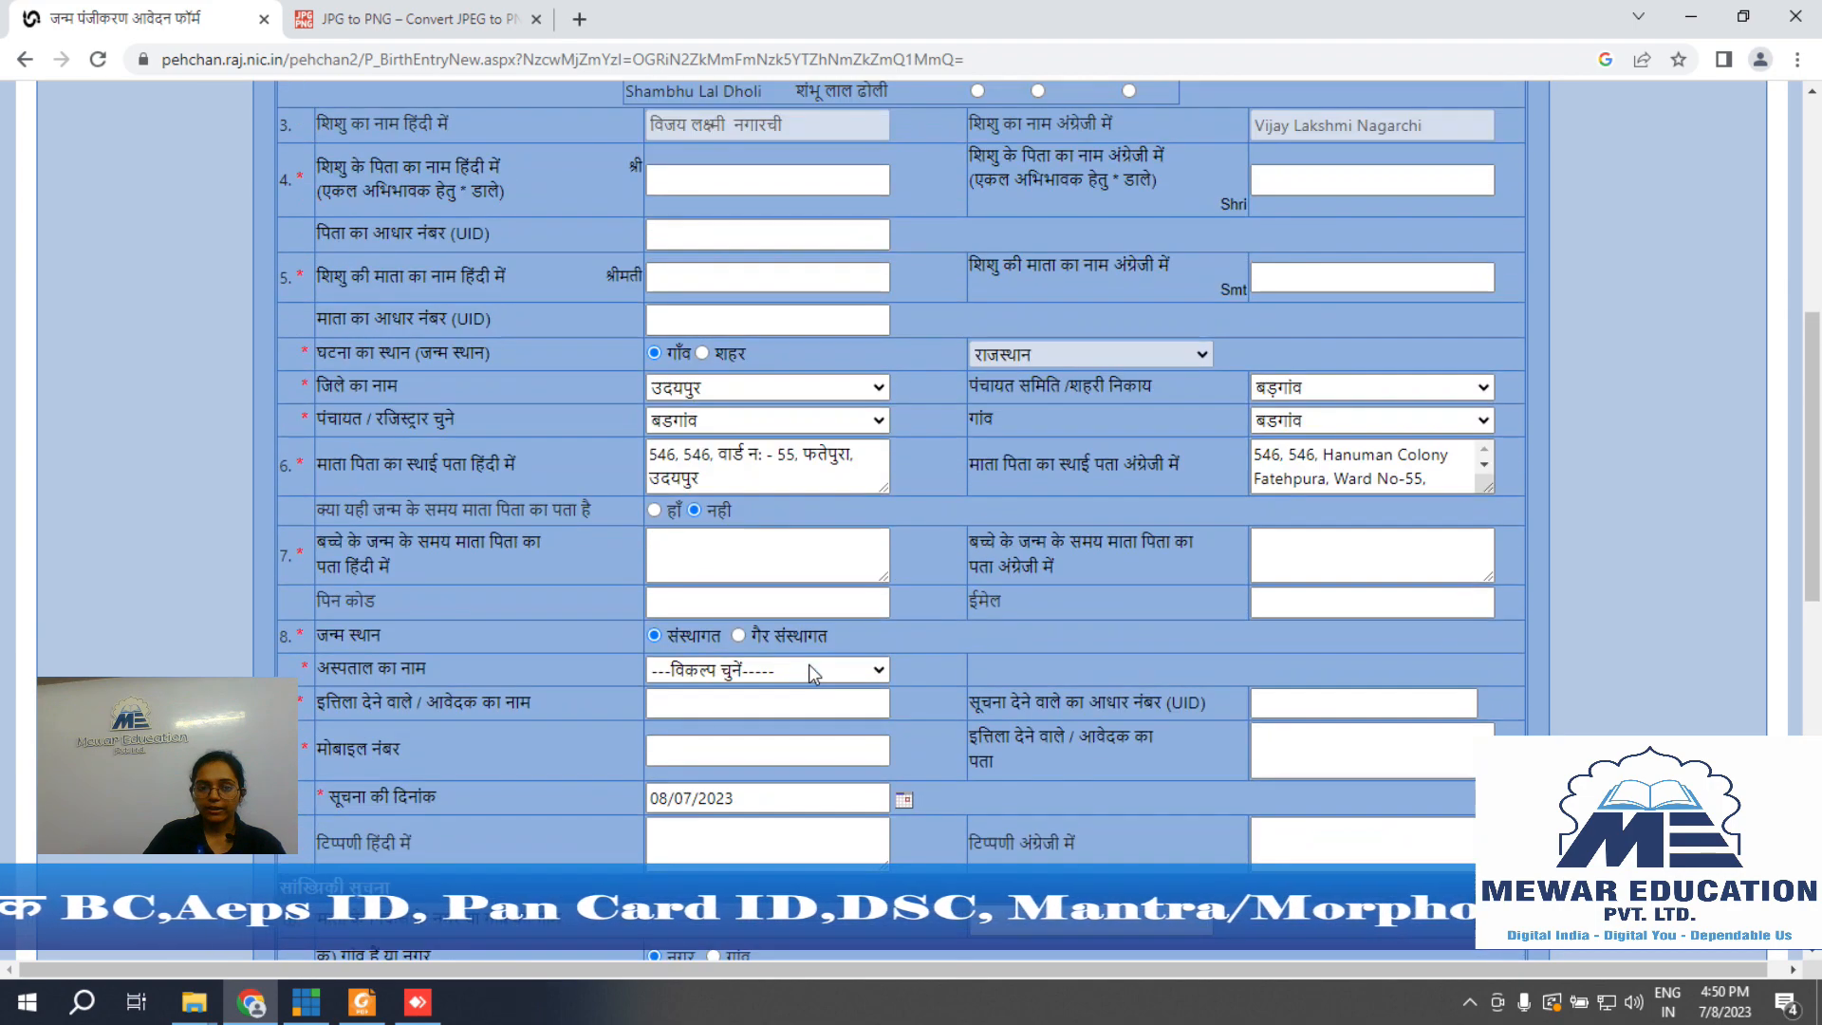
{"action": "left_click", "coordinate": [739, 635]}
{"action": "scroll", "coordinate": [801, 668], "scroll_direction": "down", "scroll_amount": 6}
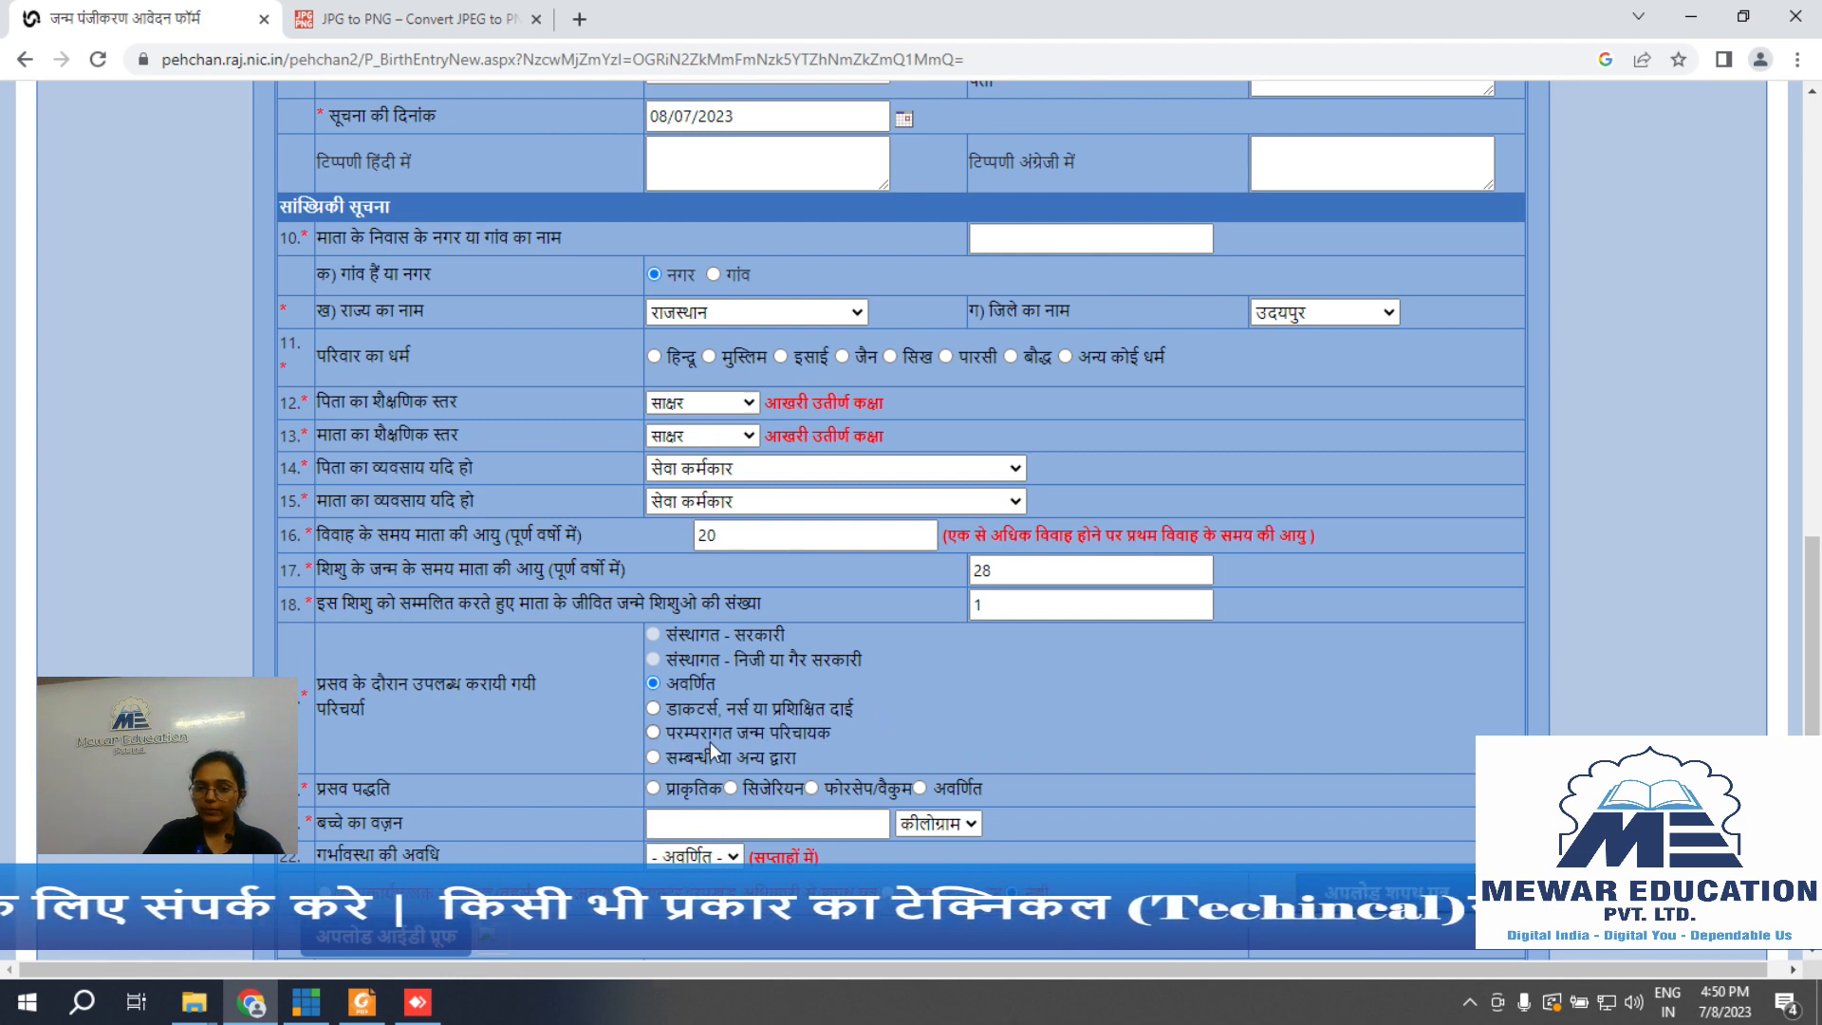
{"action": "scroll", "coordinate": [744, 770], "scroll_direction": "down", "scroll_amount": 3}
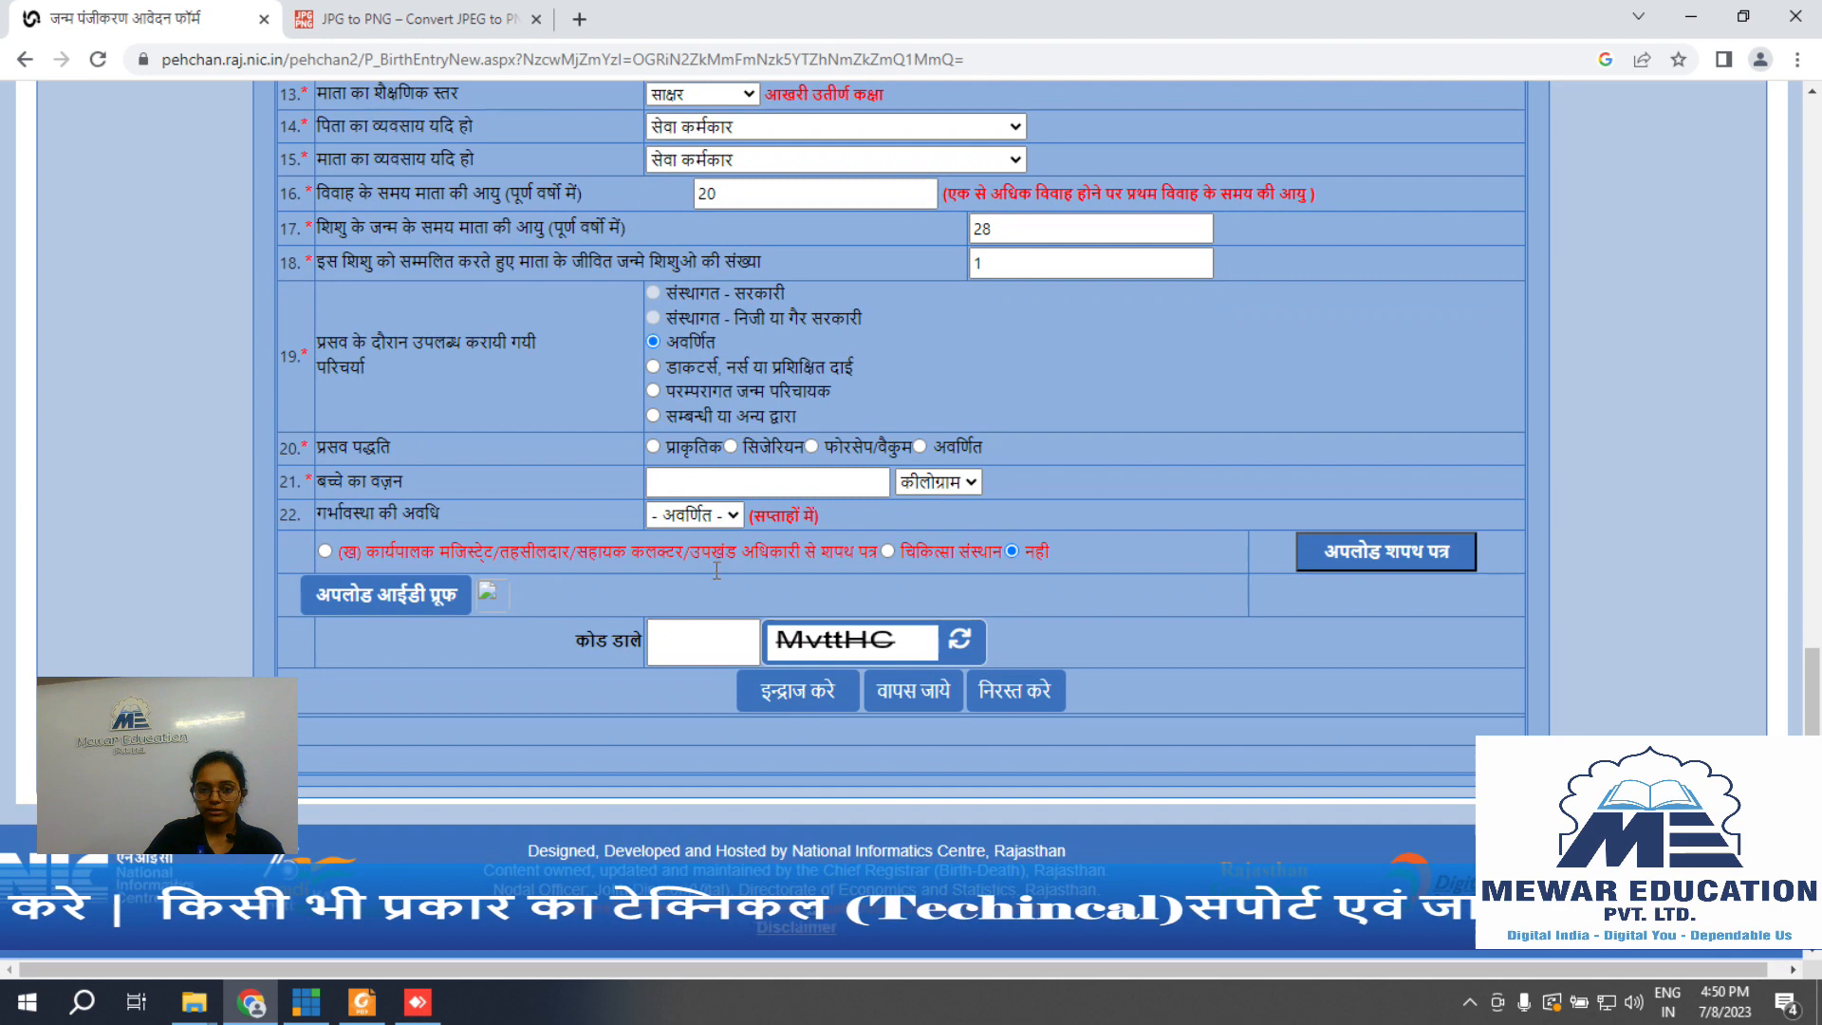
{"action": "left_click", "coordinate": [653, 416]}
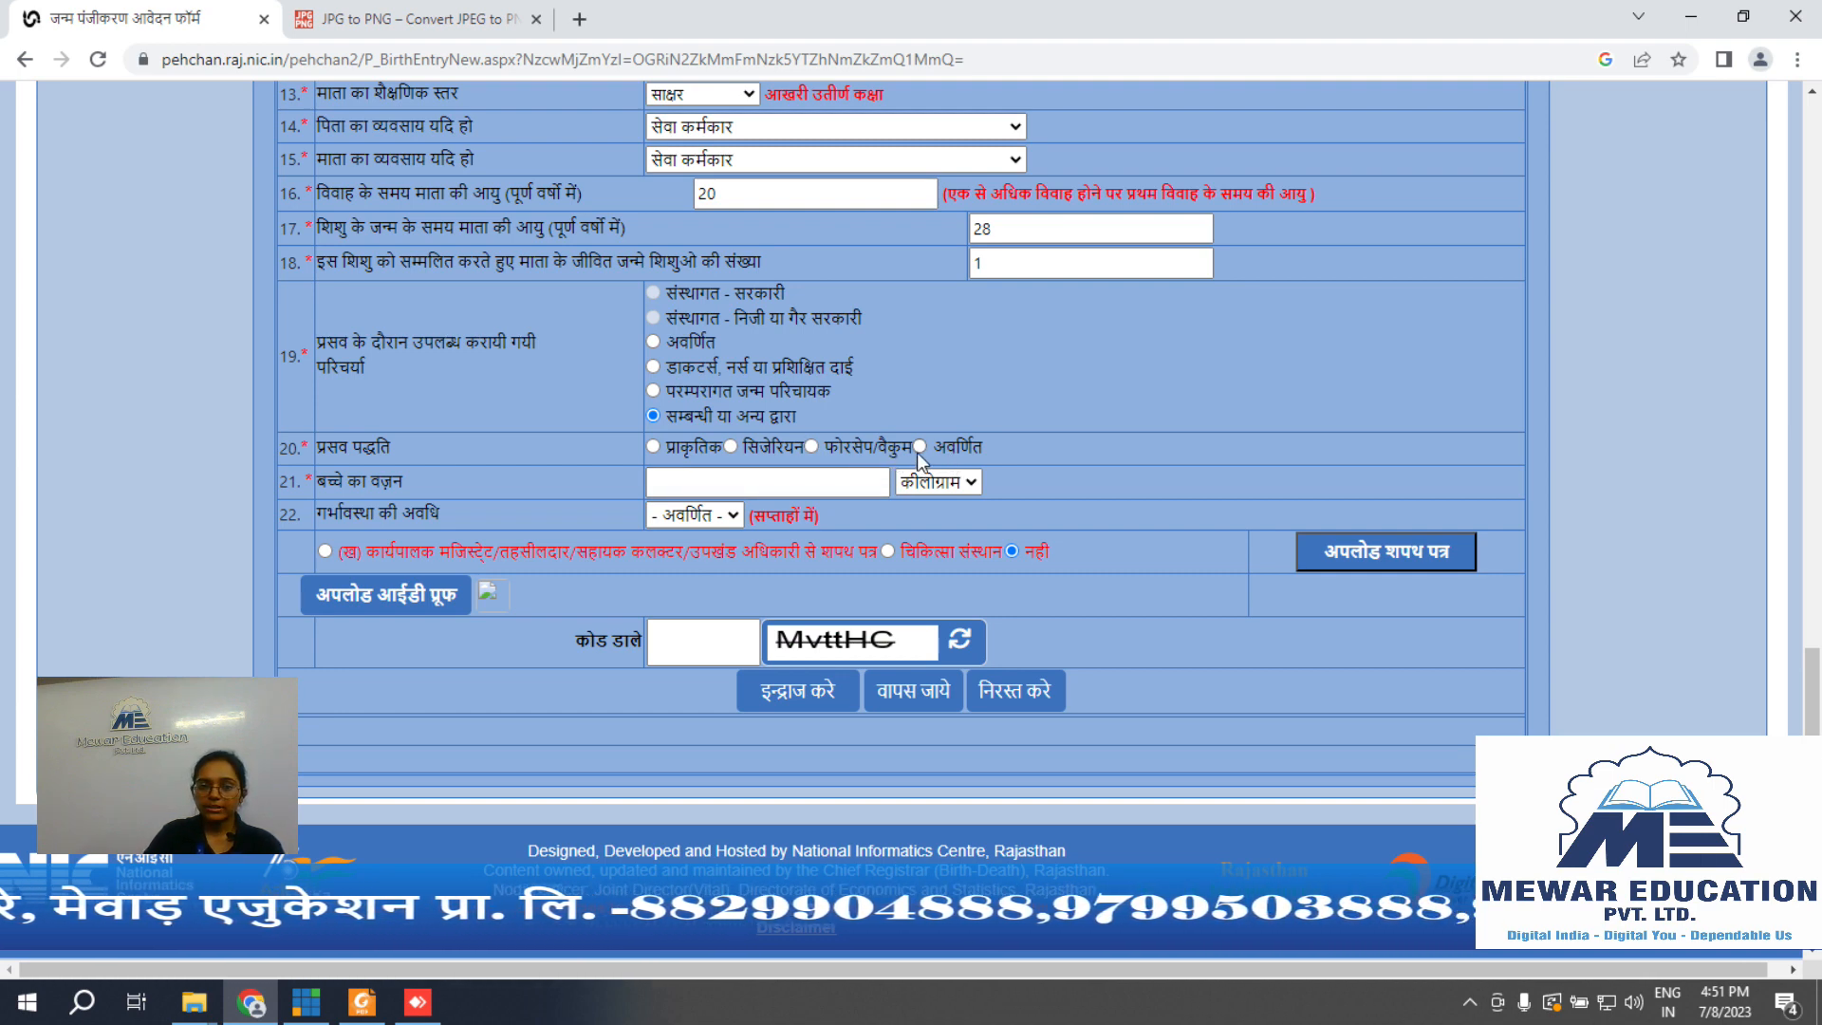
{"action": "left_click", "coordinate": [654, 446]}
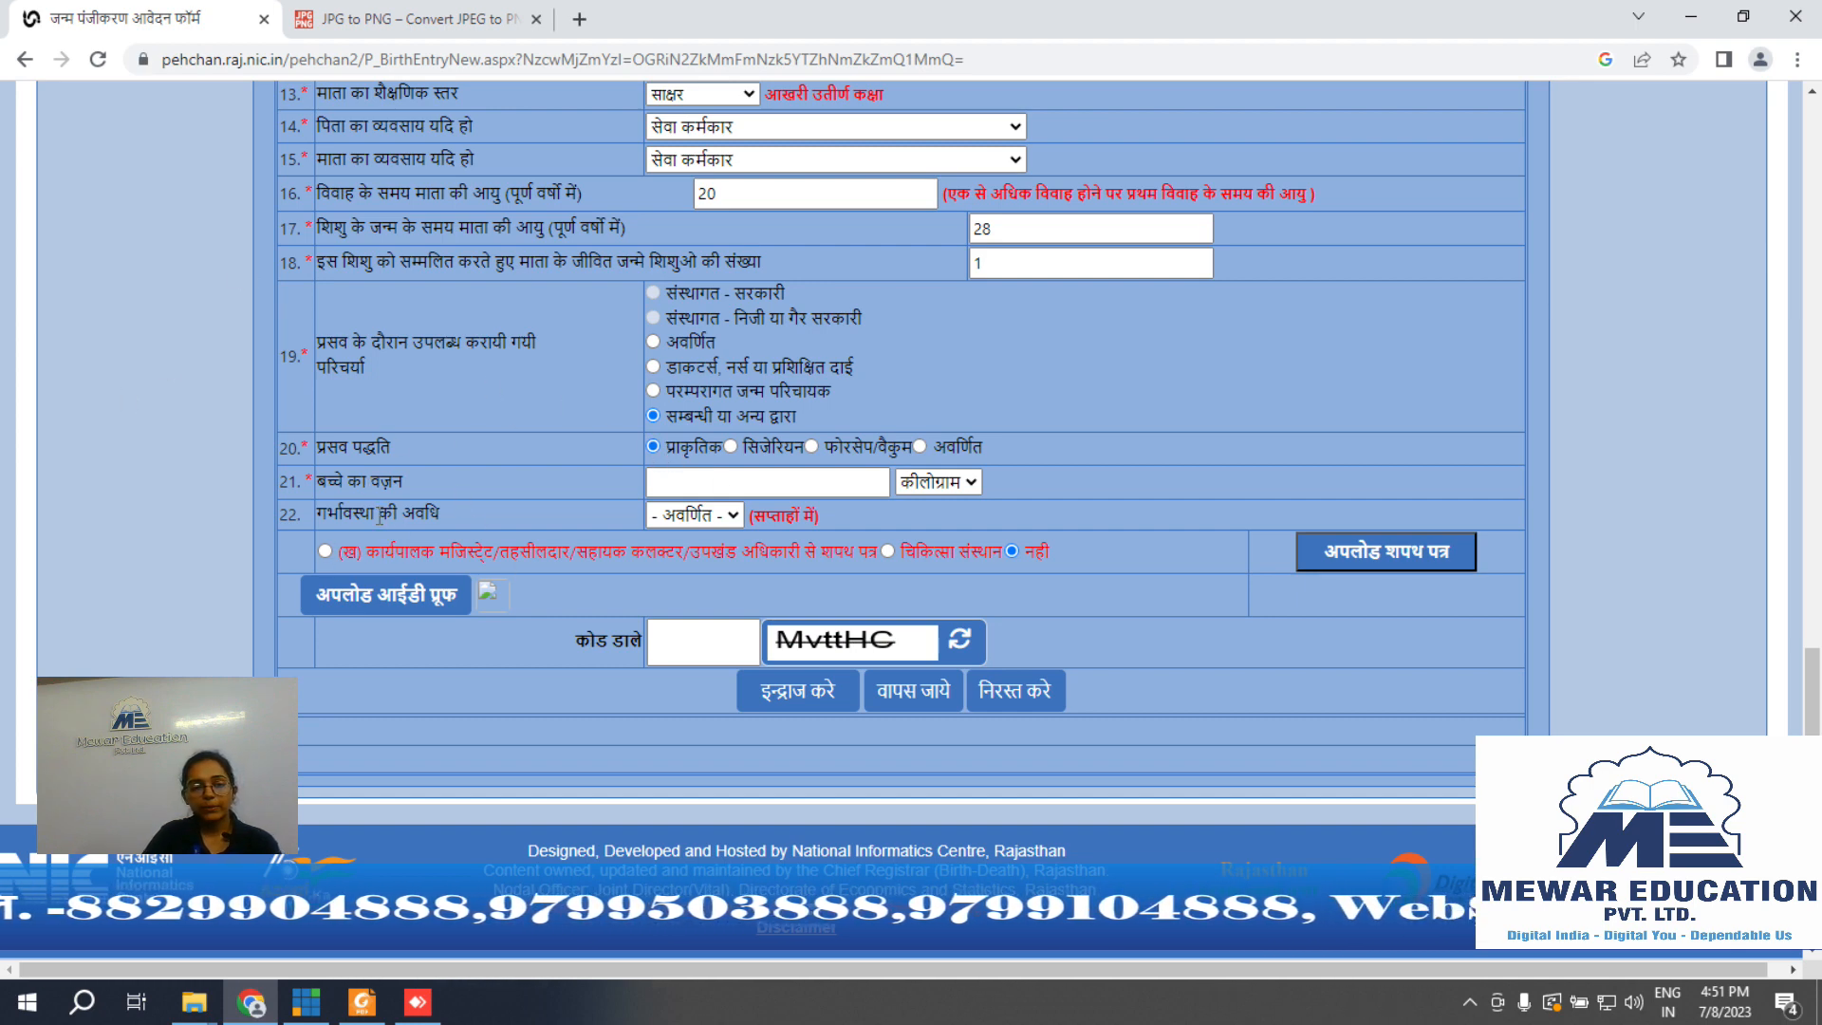
{"action": "left_click", "coordinate": [739, 485]}
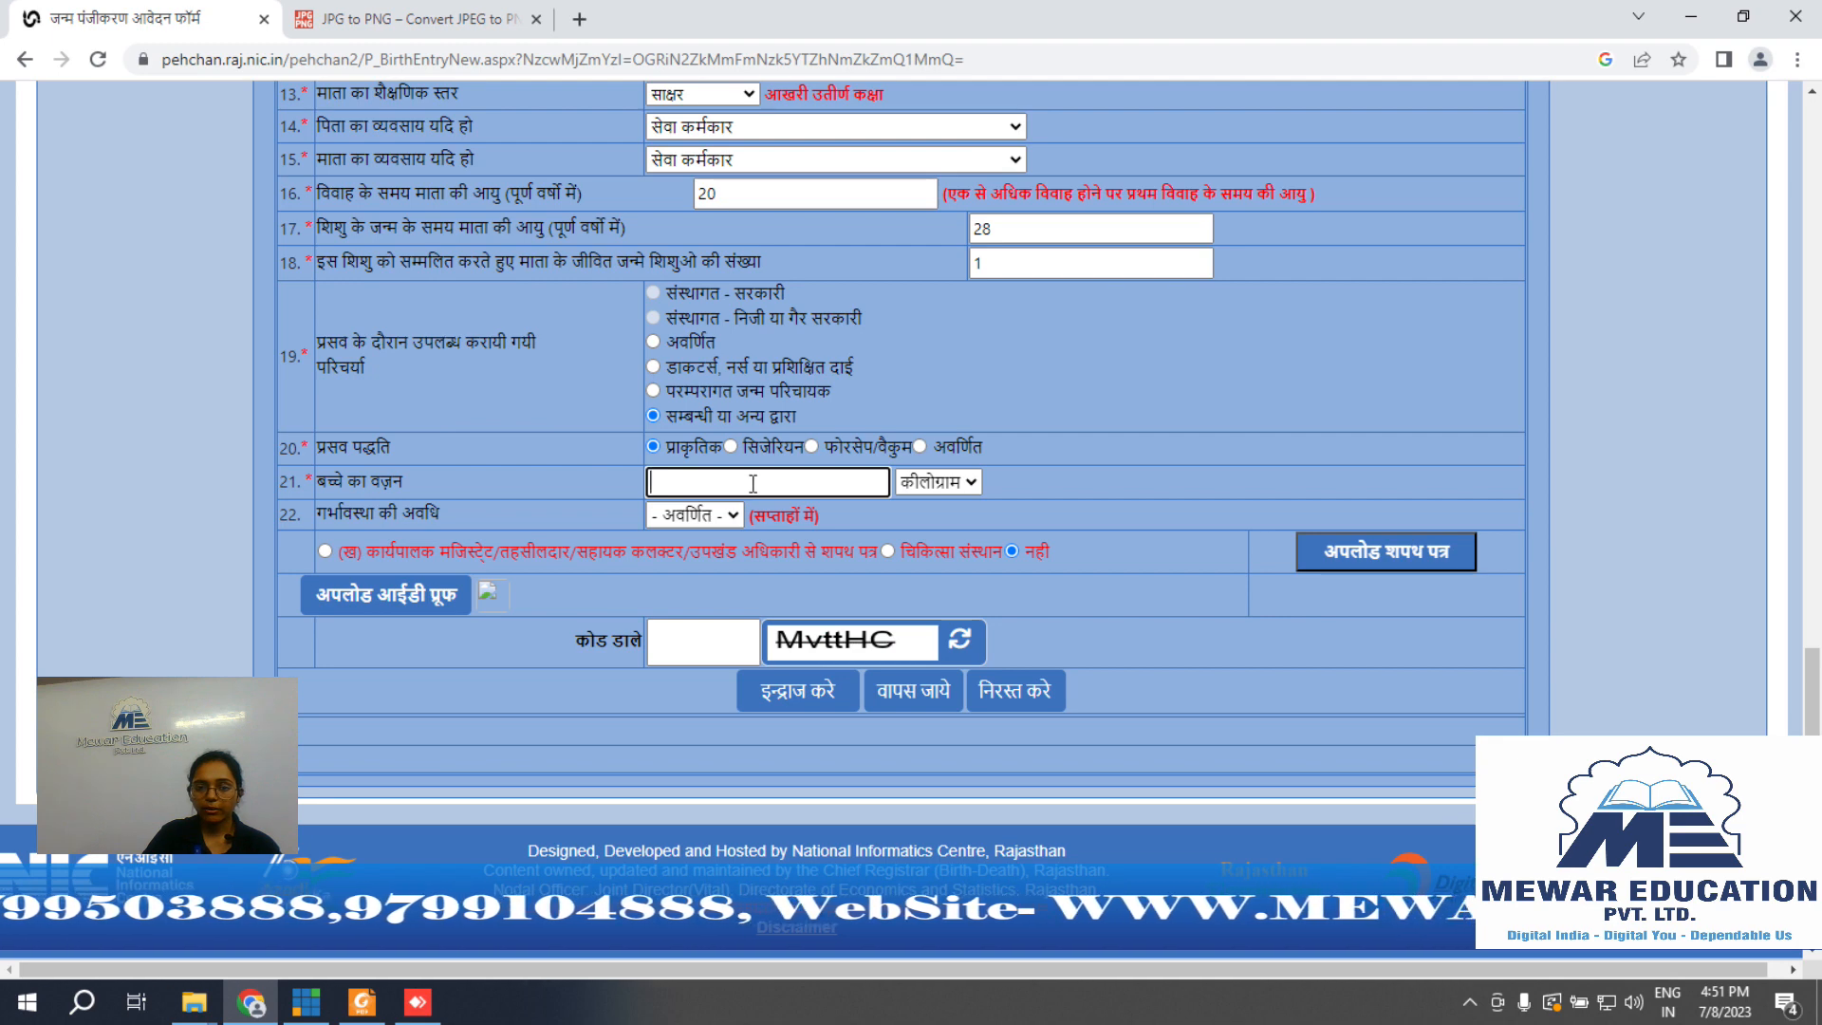
{"action": "left_click", "coordinate": [928, 481]}
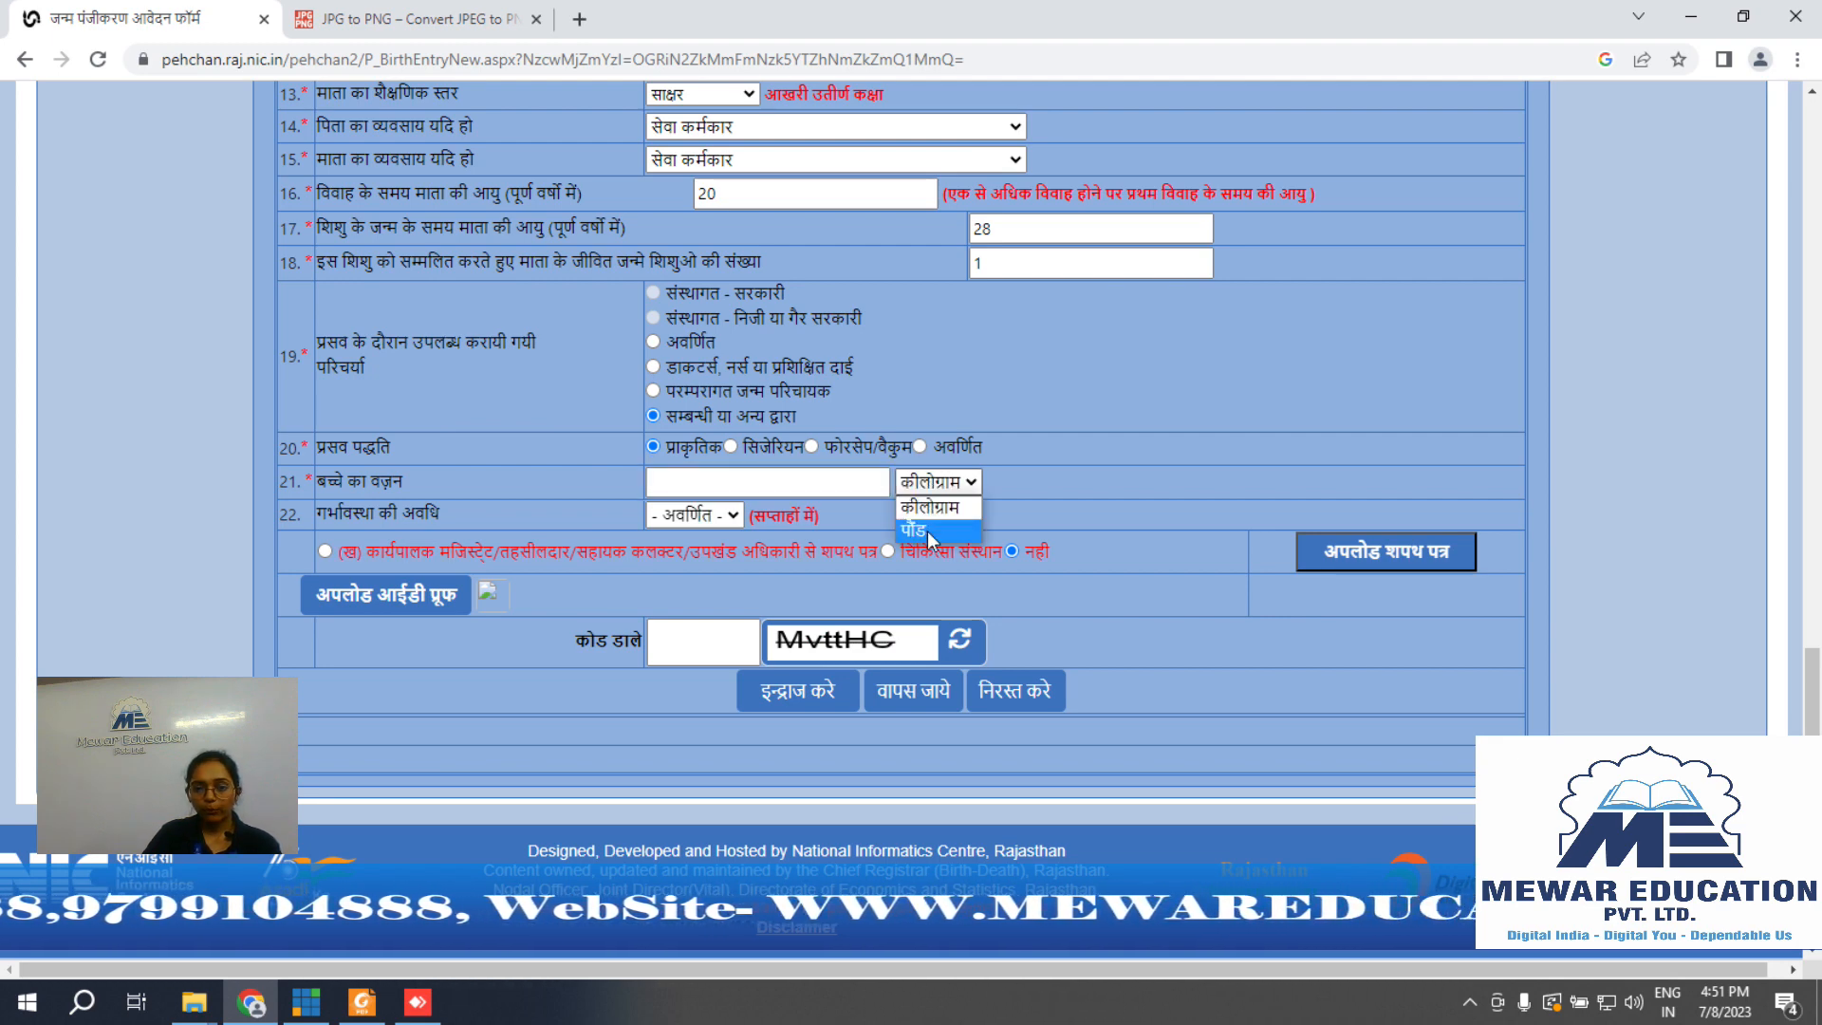
{"action": "left_click", "coordinate": [1044, 495]}
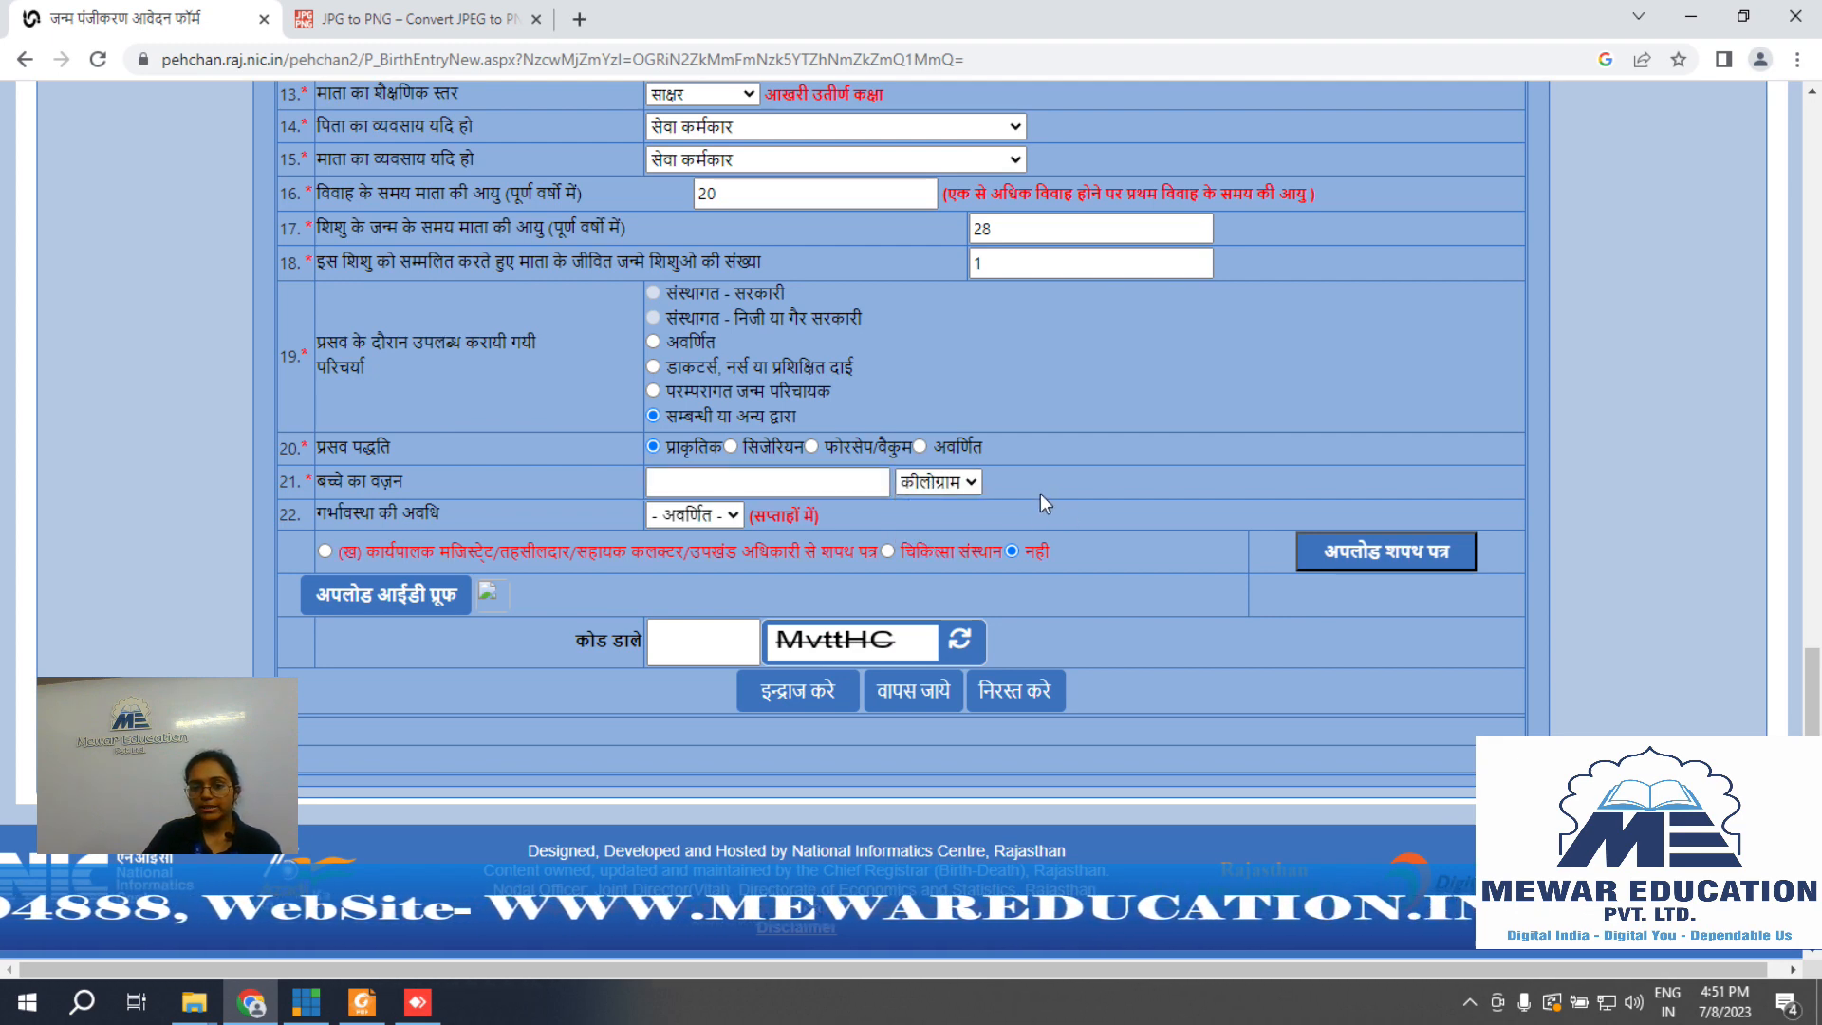
{"action": "left_click", "coordinate": [738, 483]}
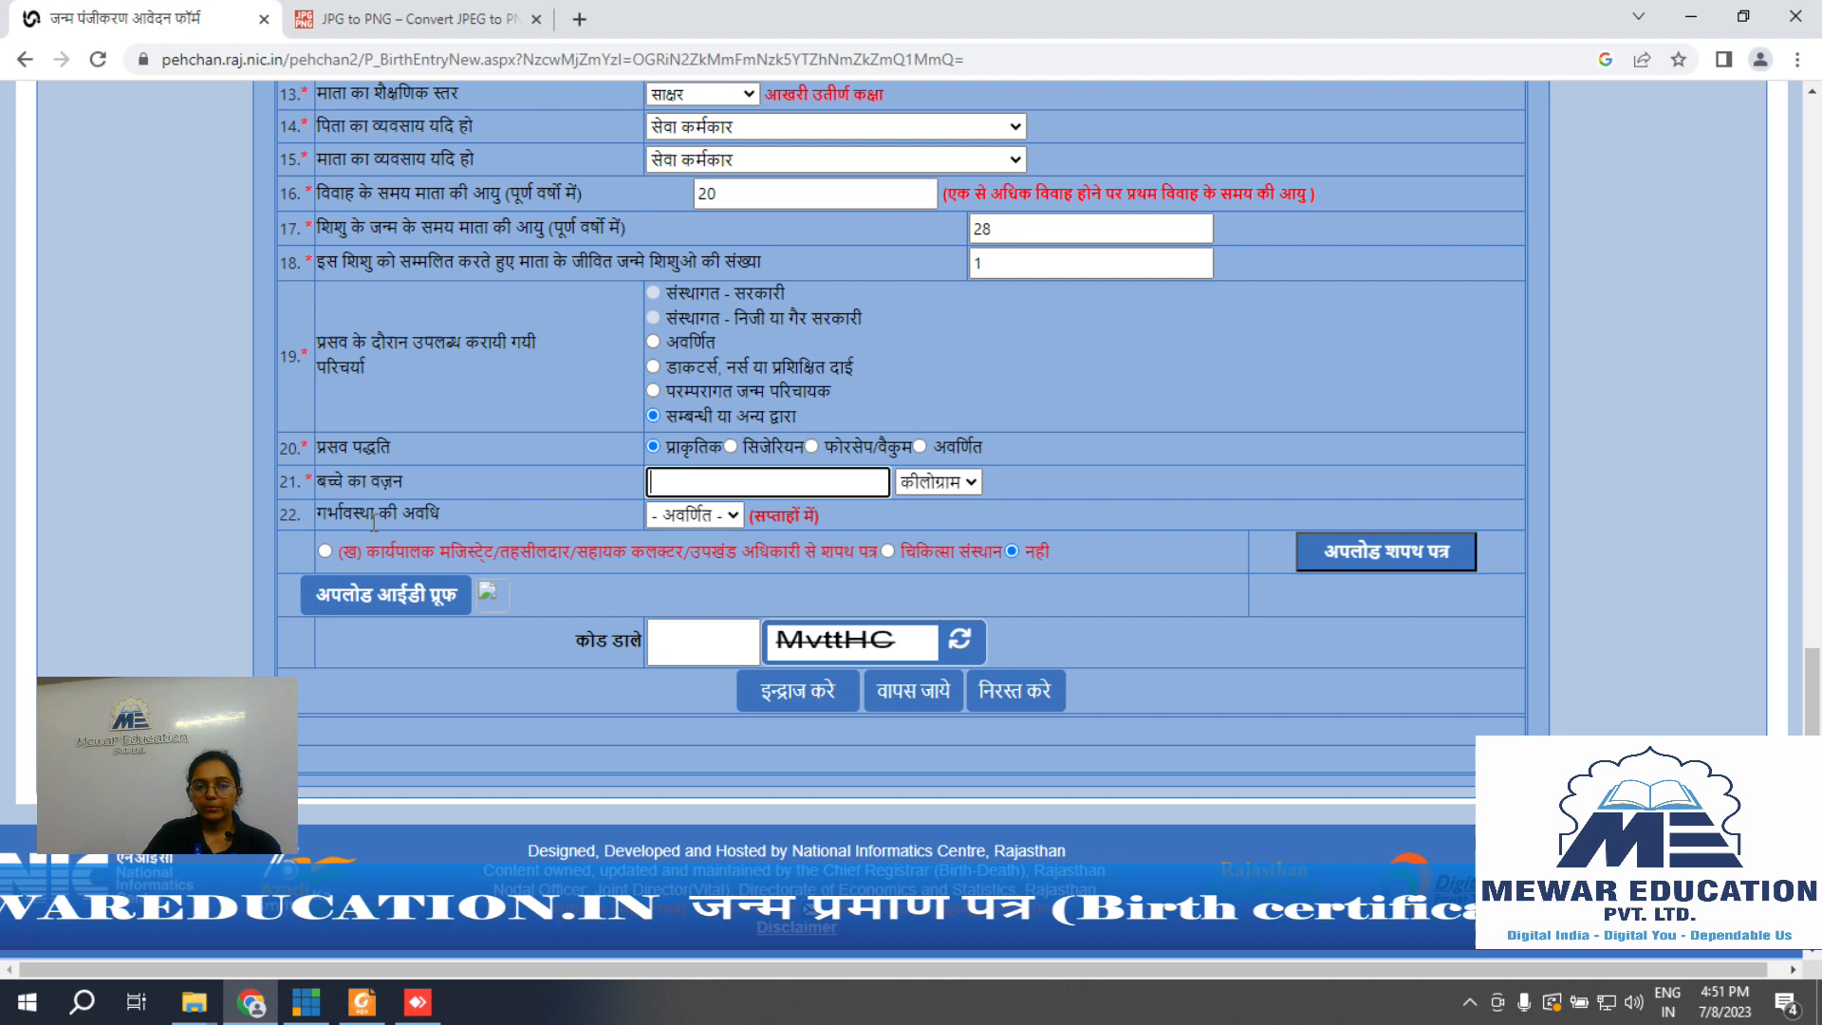
{"action": "left_click", "coordinate": [699, 514]}
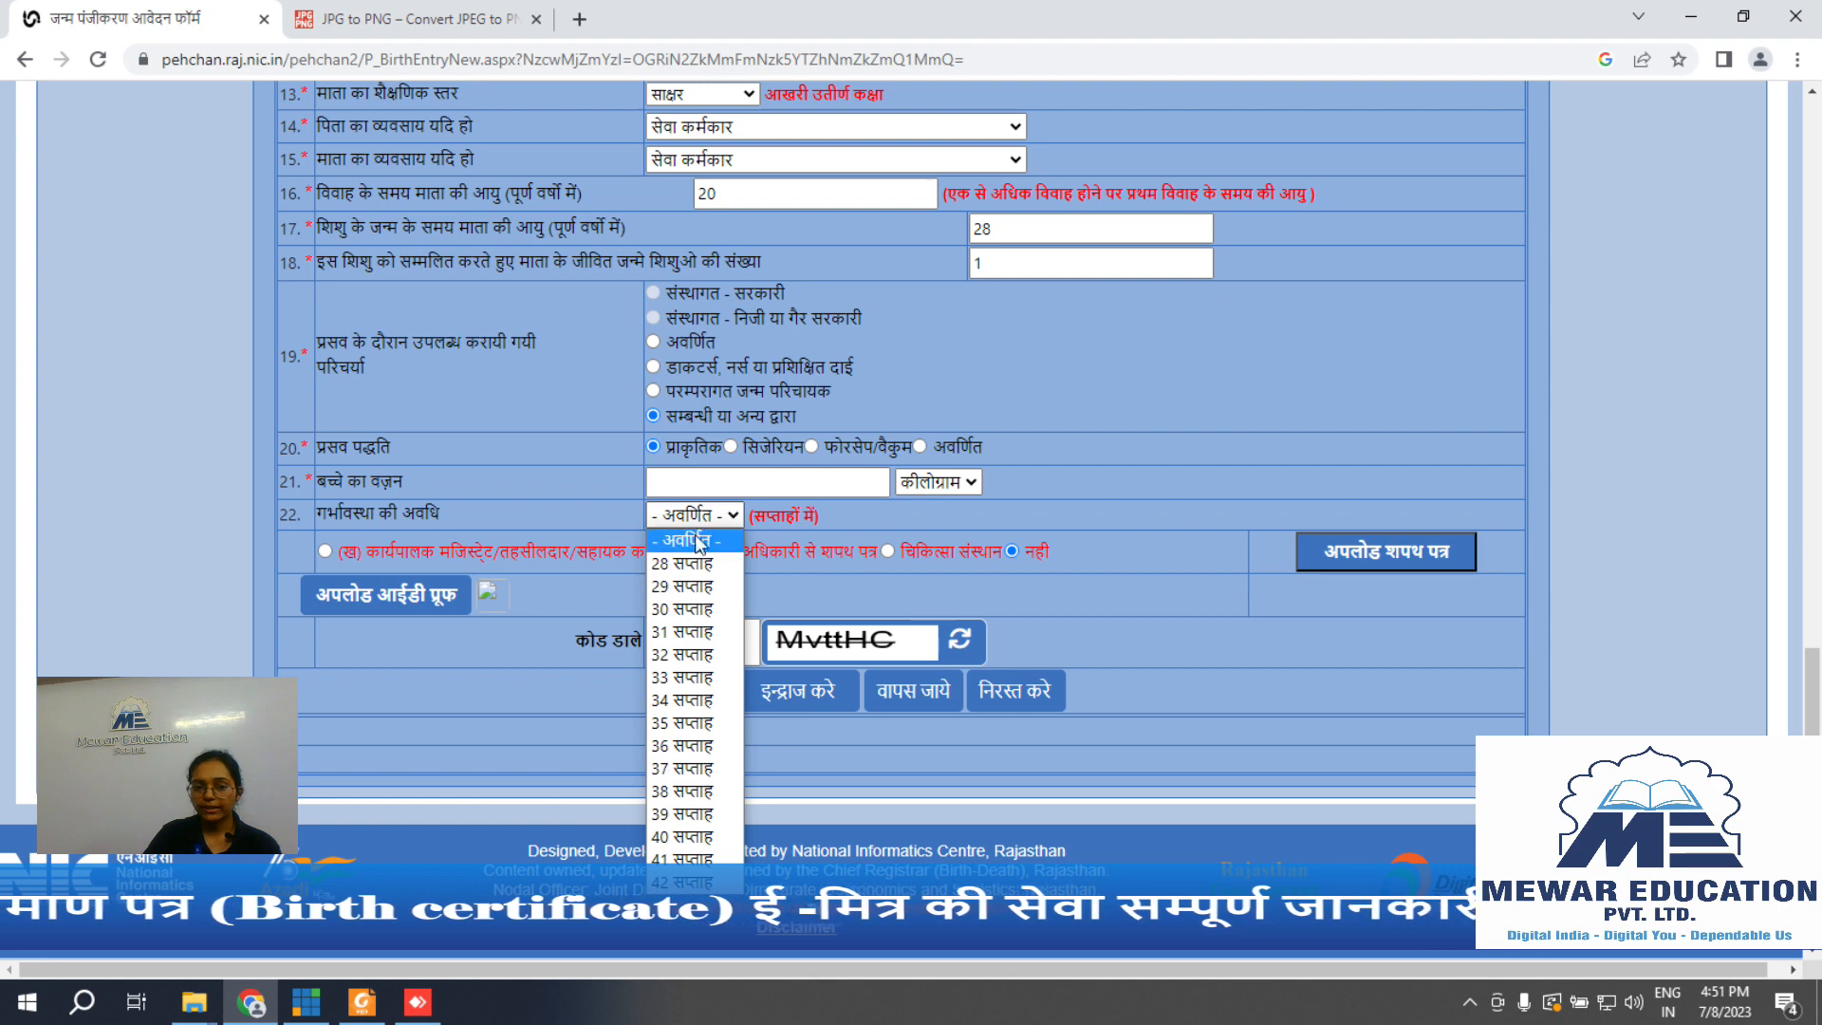
{"action": "left_click", "coordinate": [697, 539]}
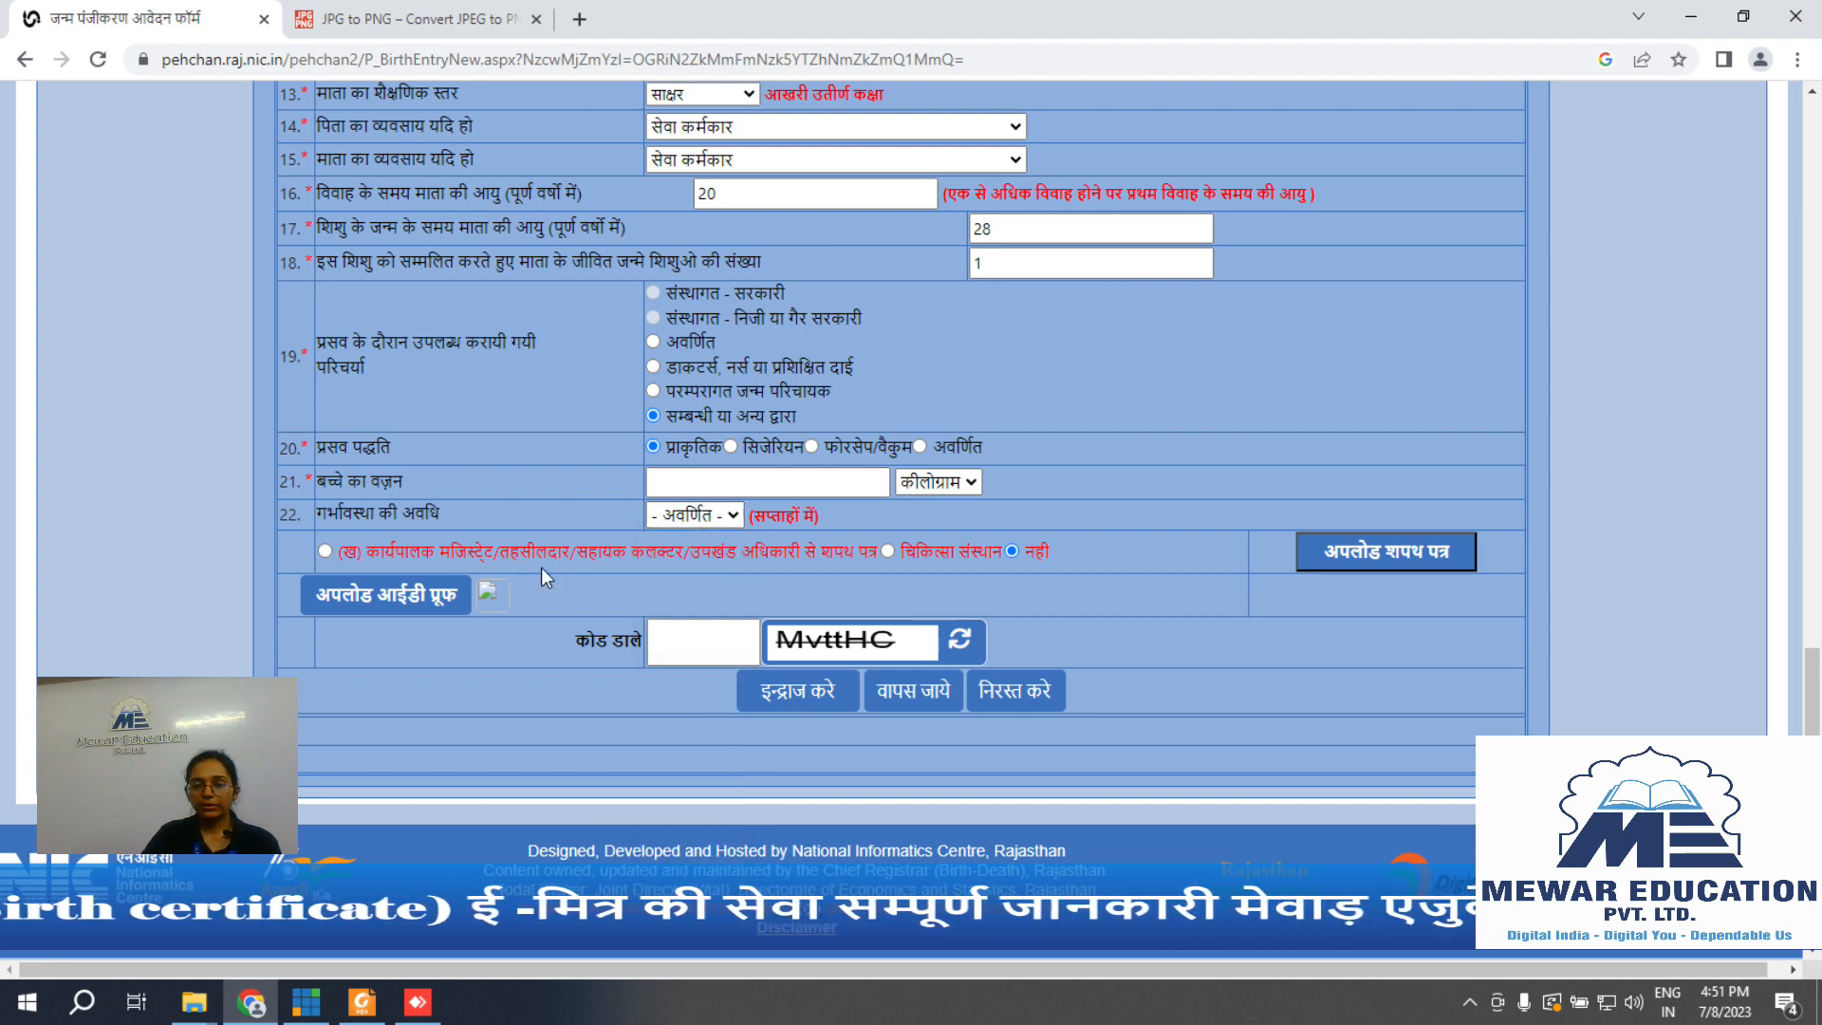
{"action": "scroll", "coordinate": [1128, 485], "scroll_direction": "down", "scroll_amount": 1}
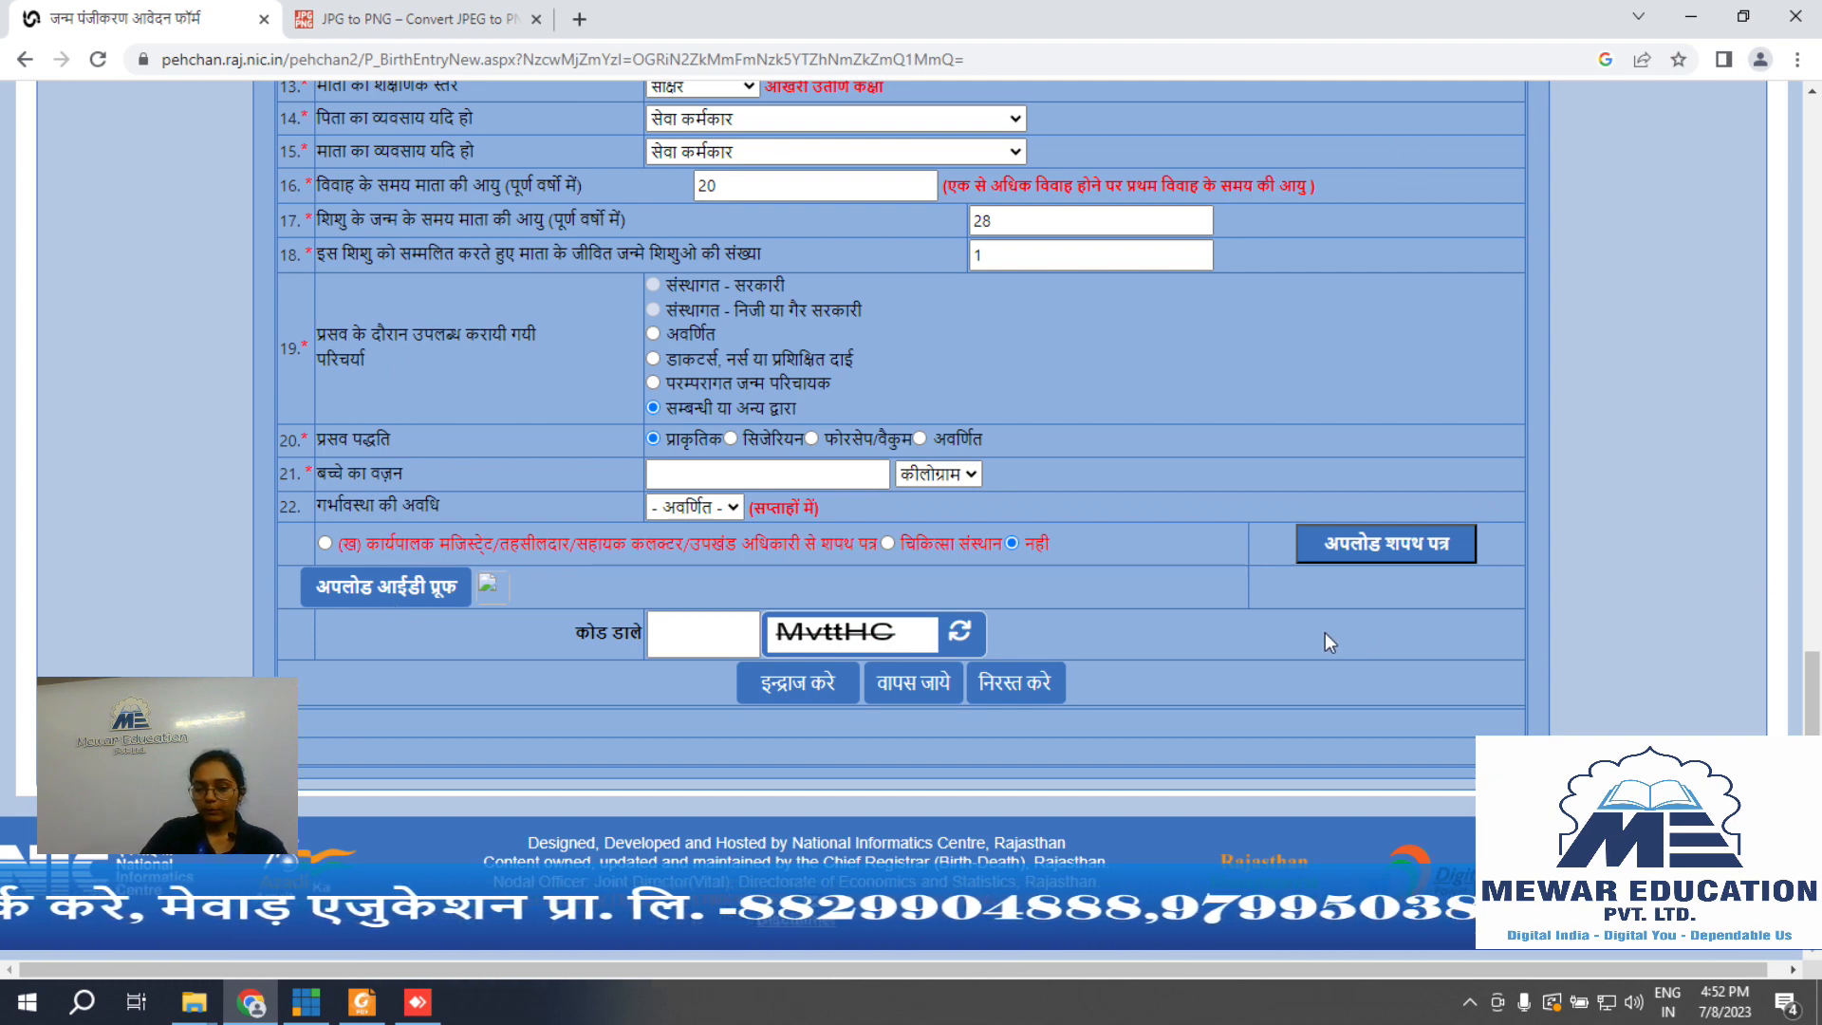
{"action": "left_click", "coordinate": [677, 636]}
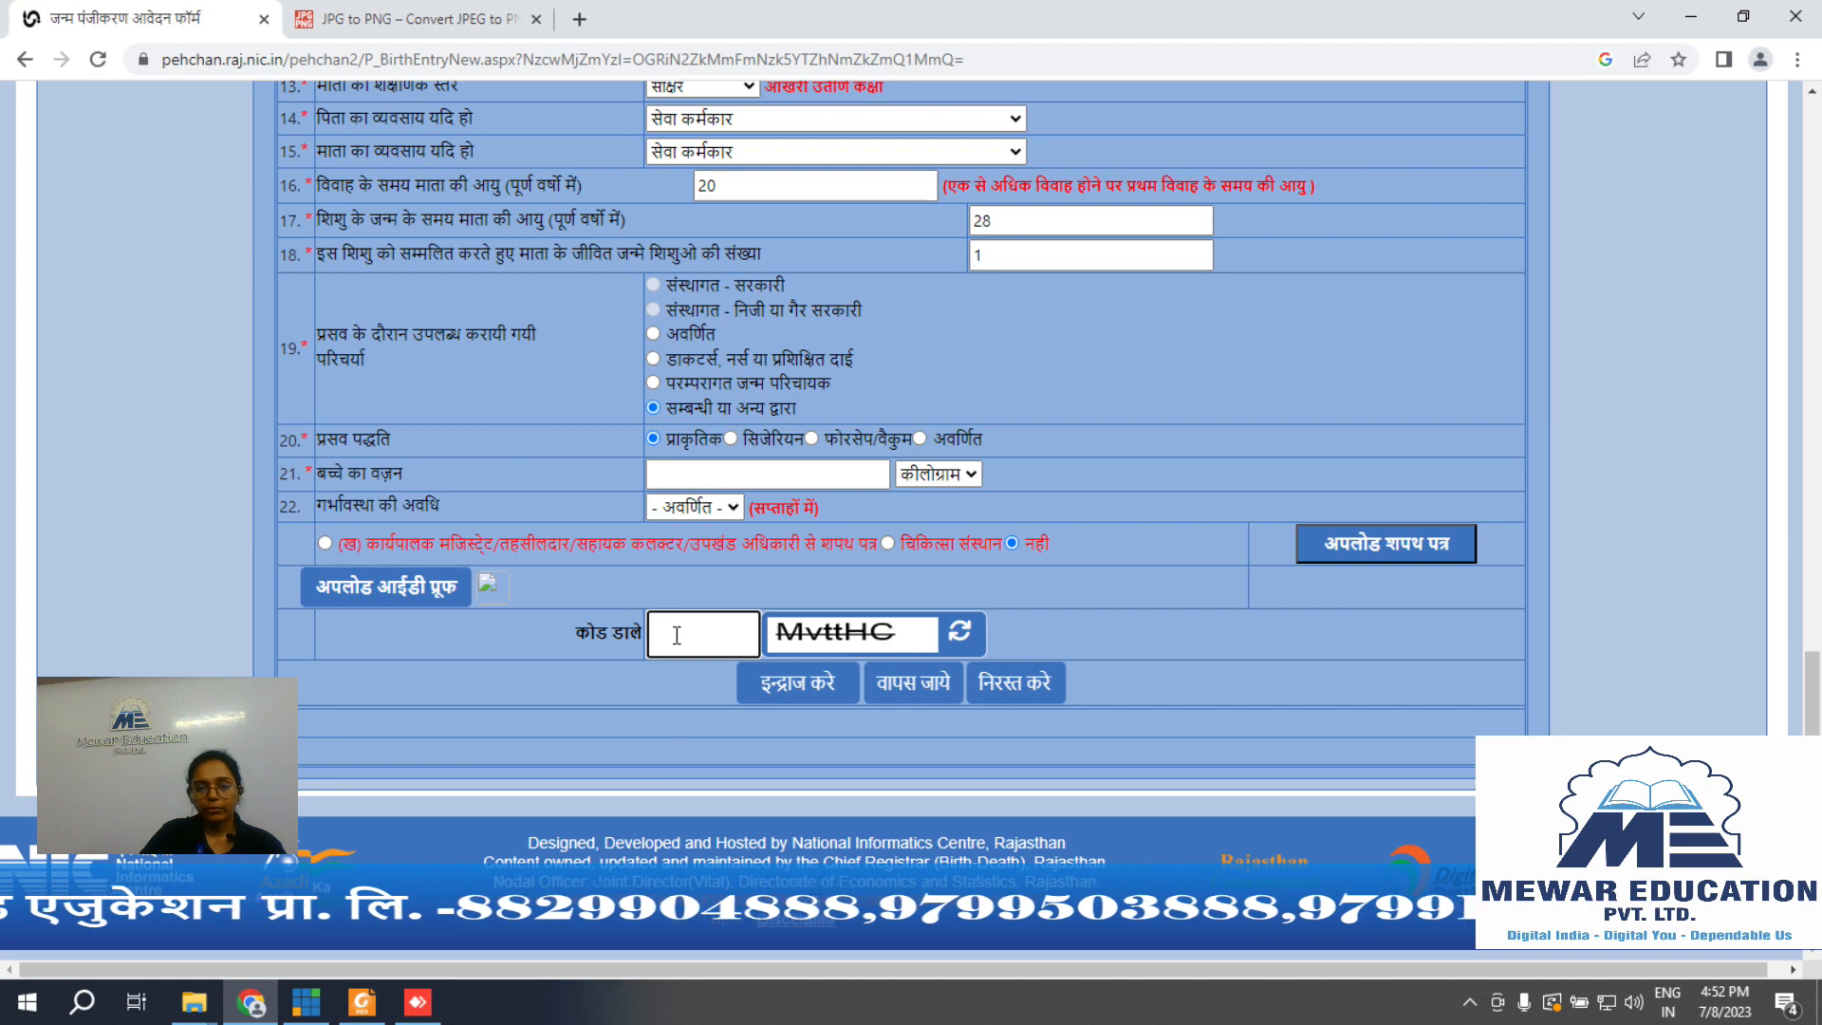
{"action": "scroll", "coordinate": [1018, 567], "scroll_direction": "up", "scroll_amount": 15}
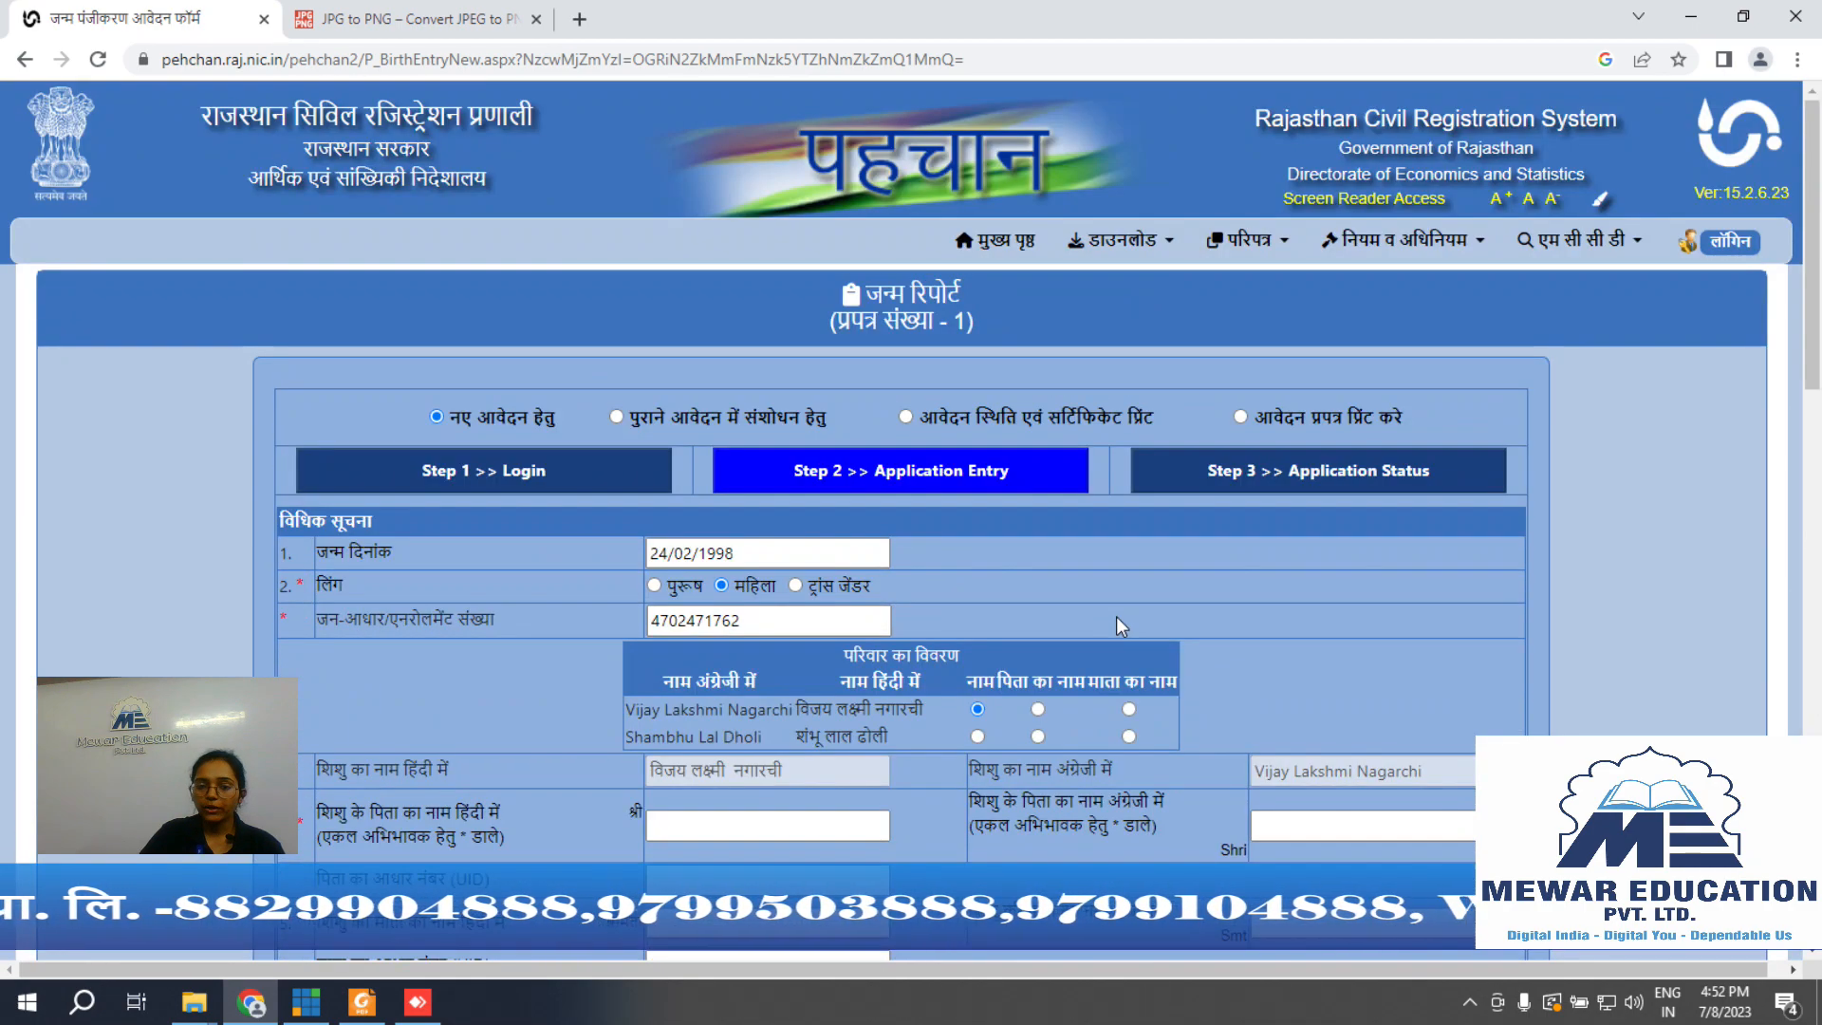
{"action": "scroll", "coordinate": [1117, 617], "scroll_direction": "down", "scroll_amount": 1}
{"action": "scroll", "coordinate": [1118, 616], "scroll_direction": "down", "scroll_amount": 3}
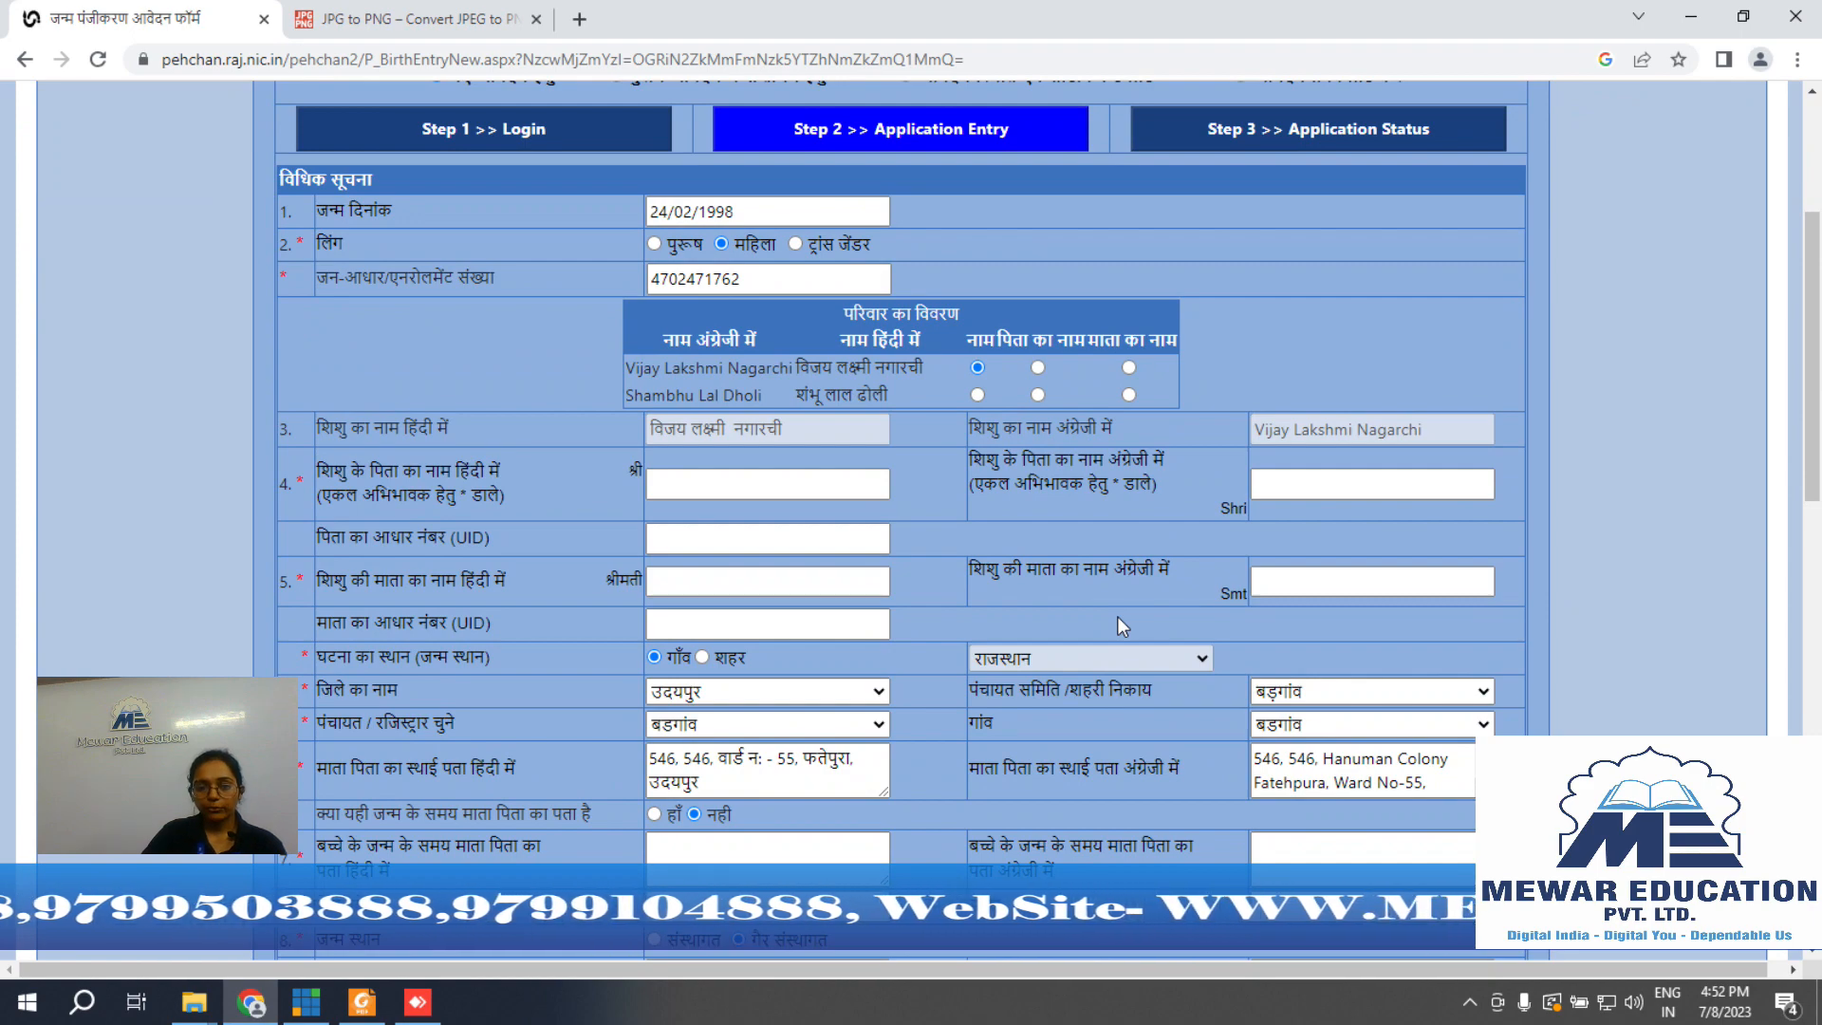
{"action": "scroll", "coordinate": [1118, 616], "scroll_direction": "down", "scroll_amount": 12}
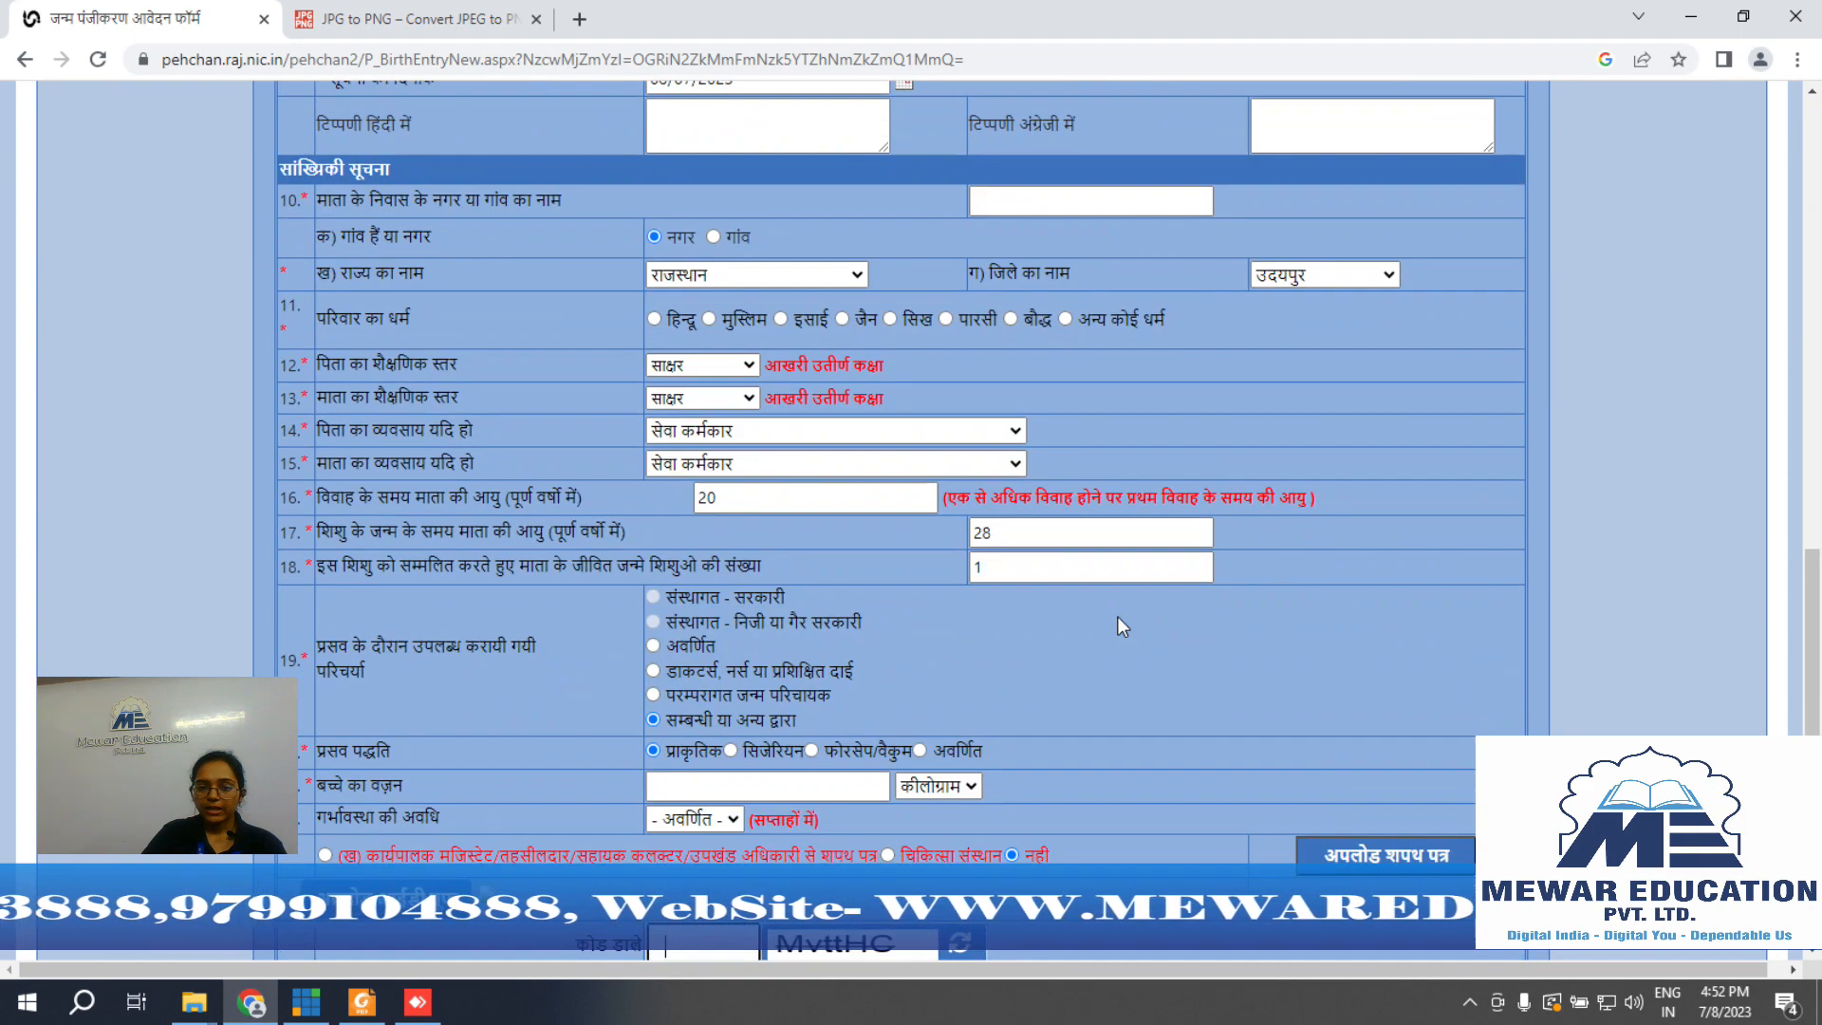
{"action": "scroll", "coordinate": [1118, 616], "scroll_direction": "down", "scroll_amount": 3}
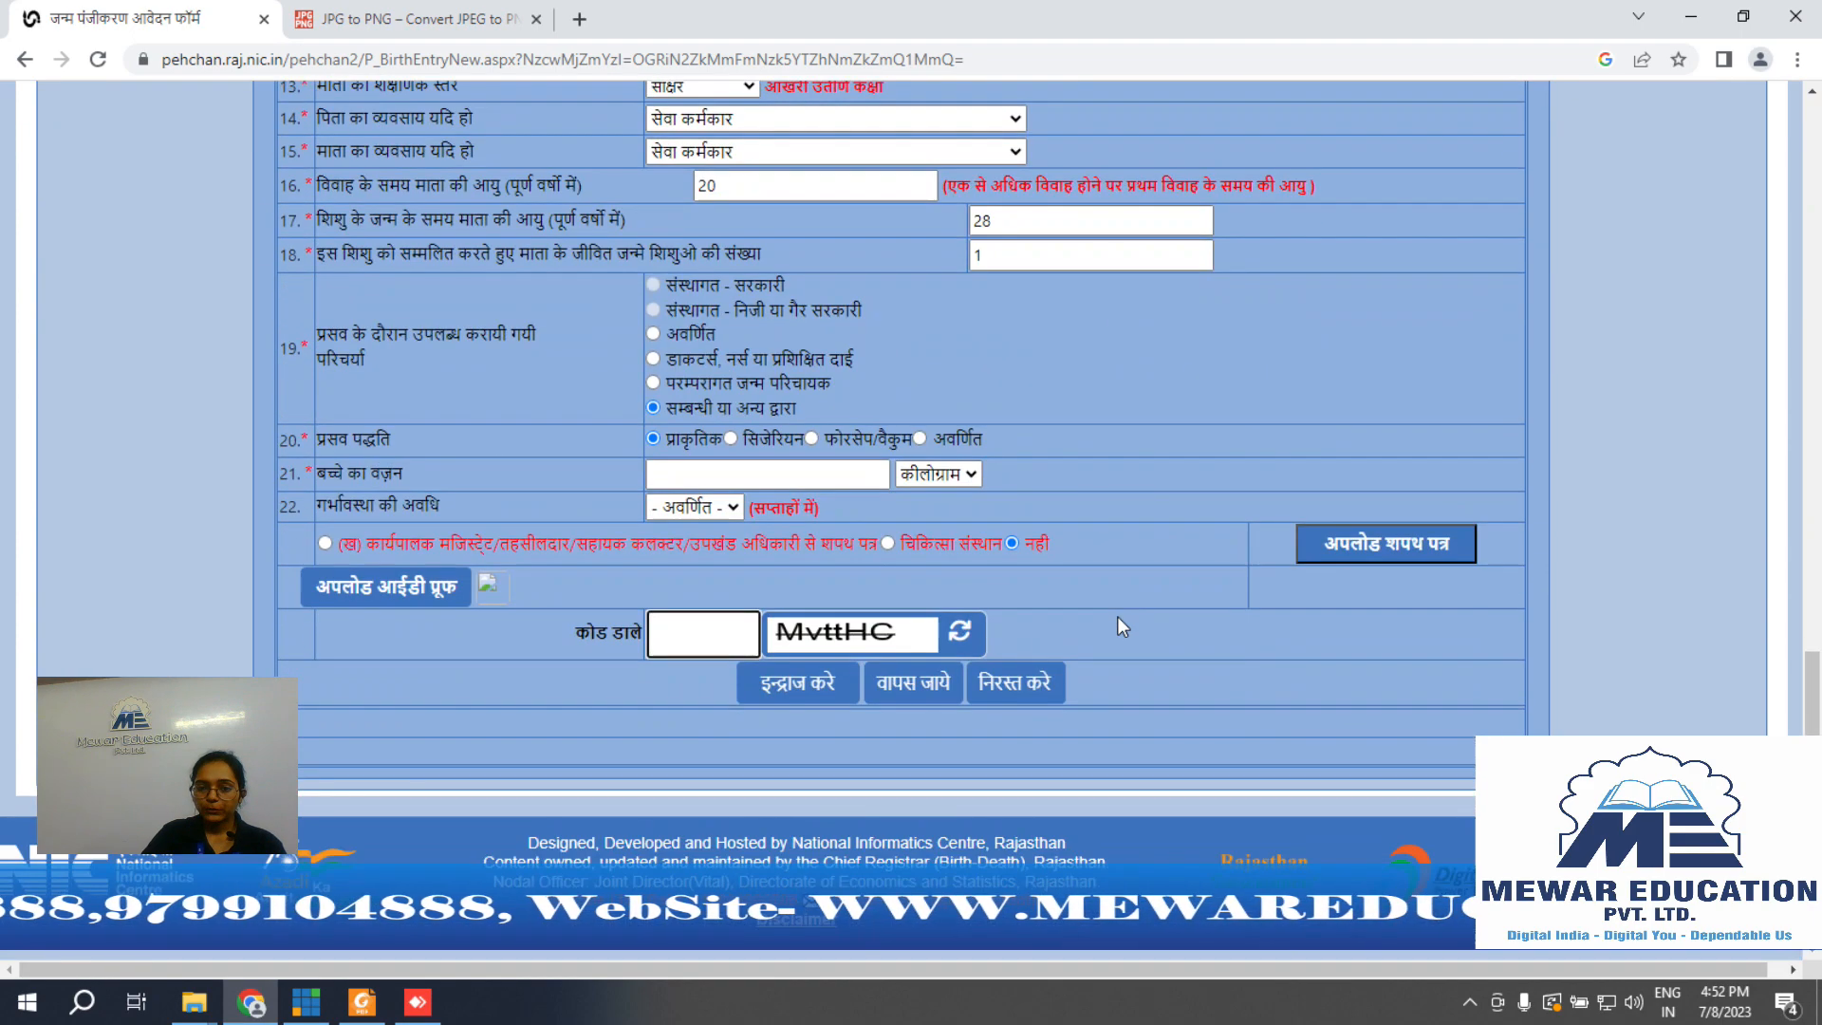
{"action": "left_click", "coordinate": [795, 693]}
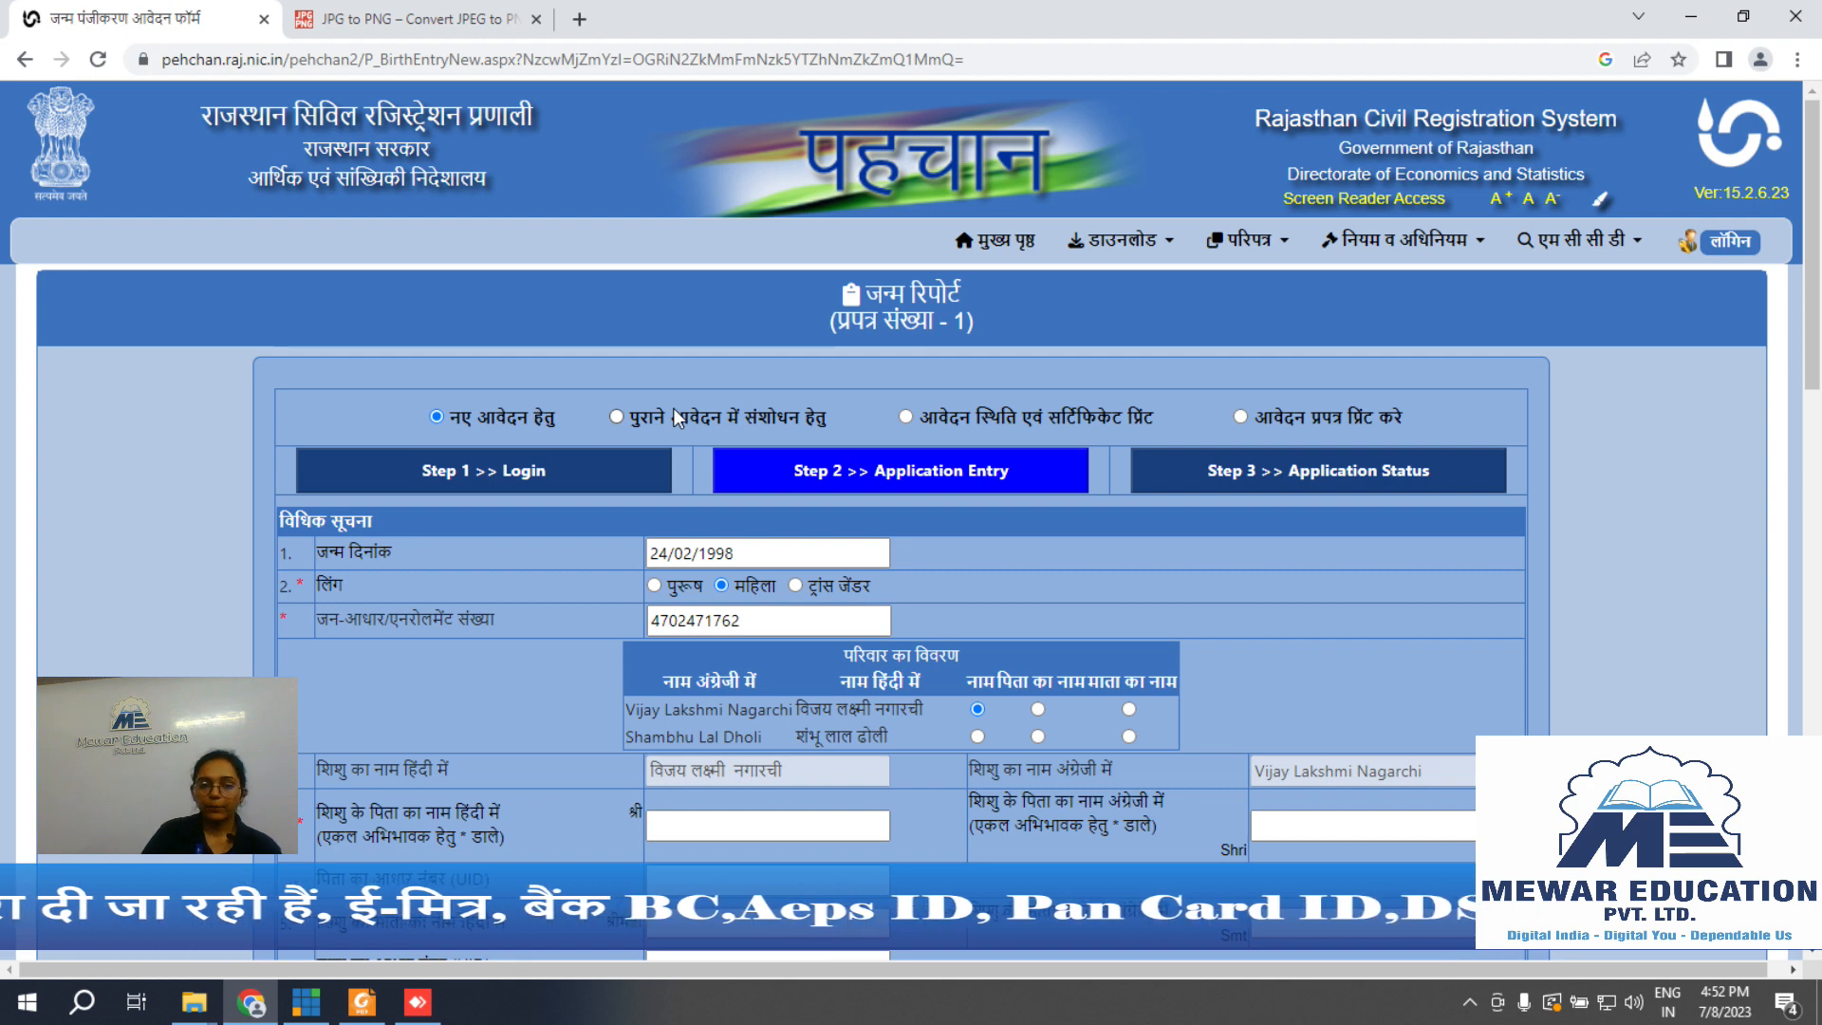
Step: Select पुराने आवेदन में संशोधन हेतु, go through its token, reference and code fields, then choose status mode
{"action": "left_click", "coordinate": [615, 414]}
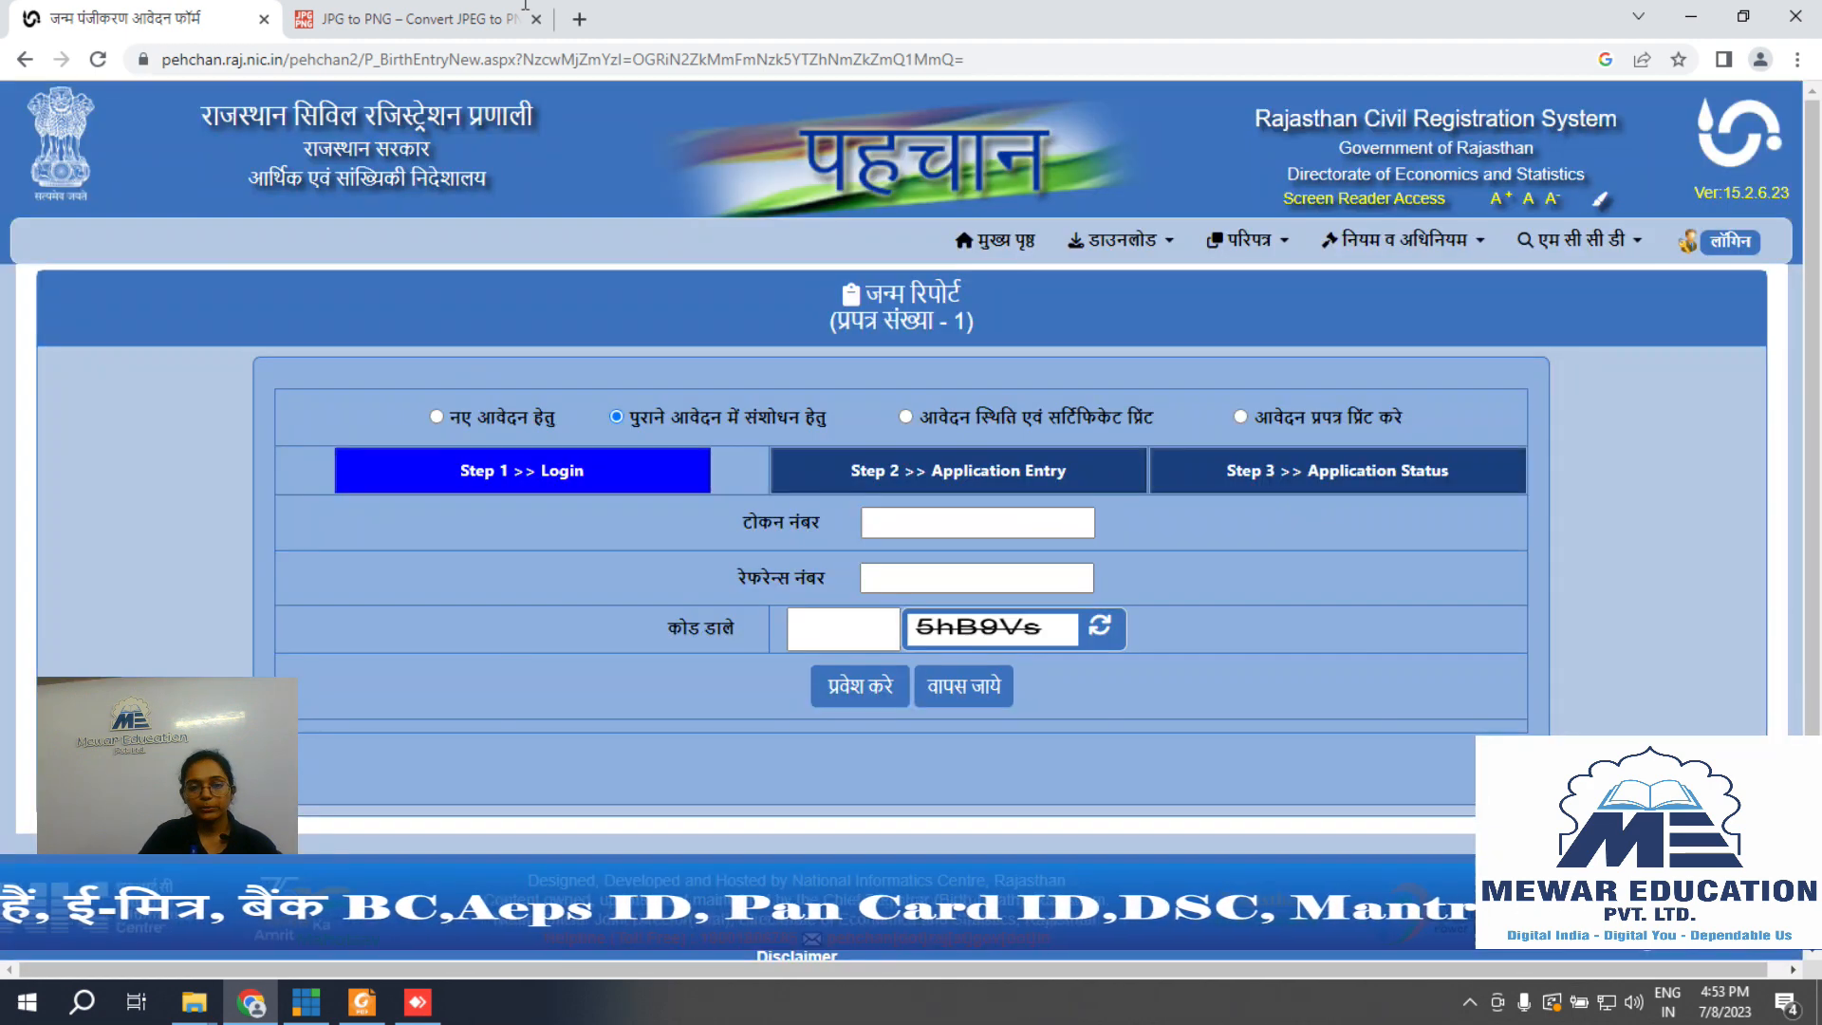
{"action": "left_click", "coordinate": [943, 517]}
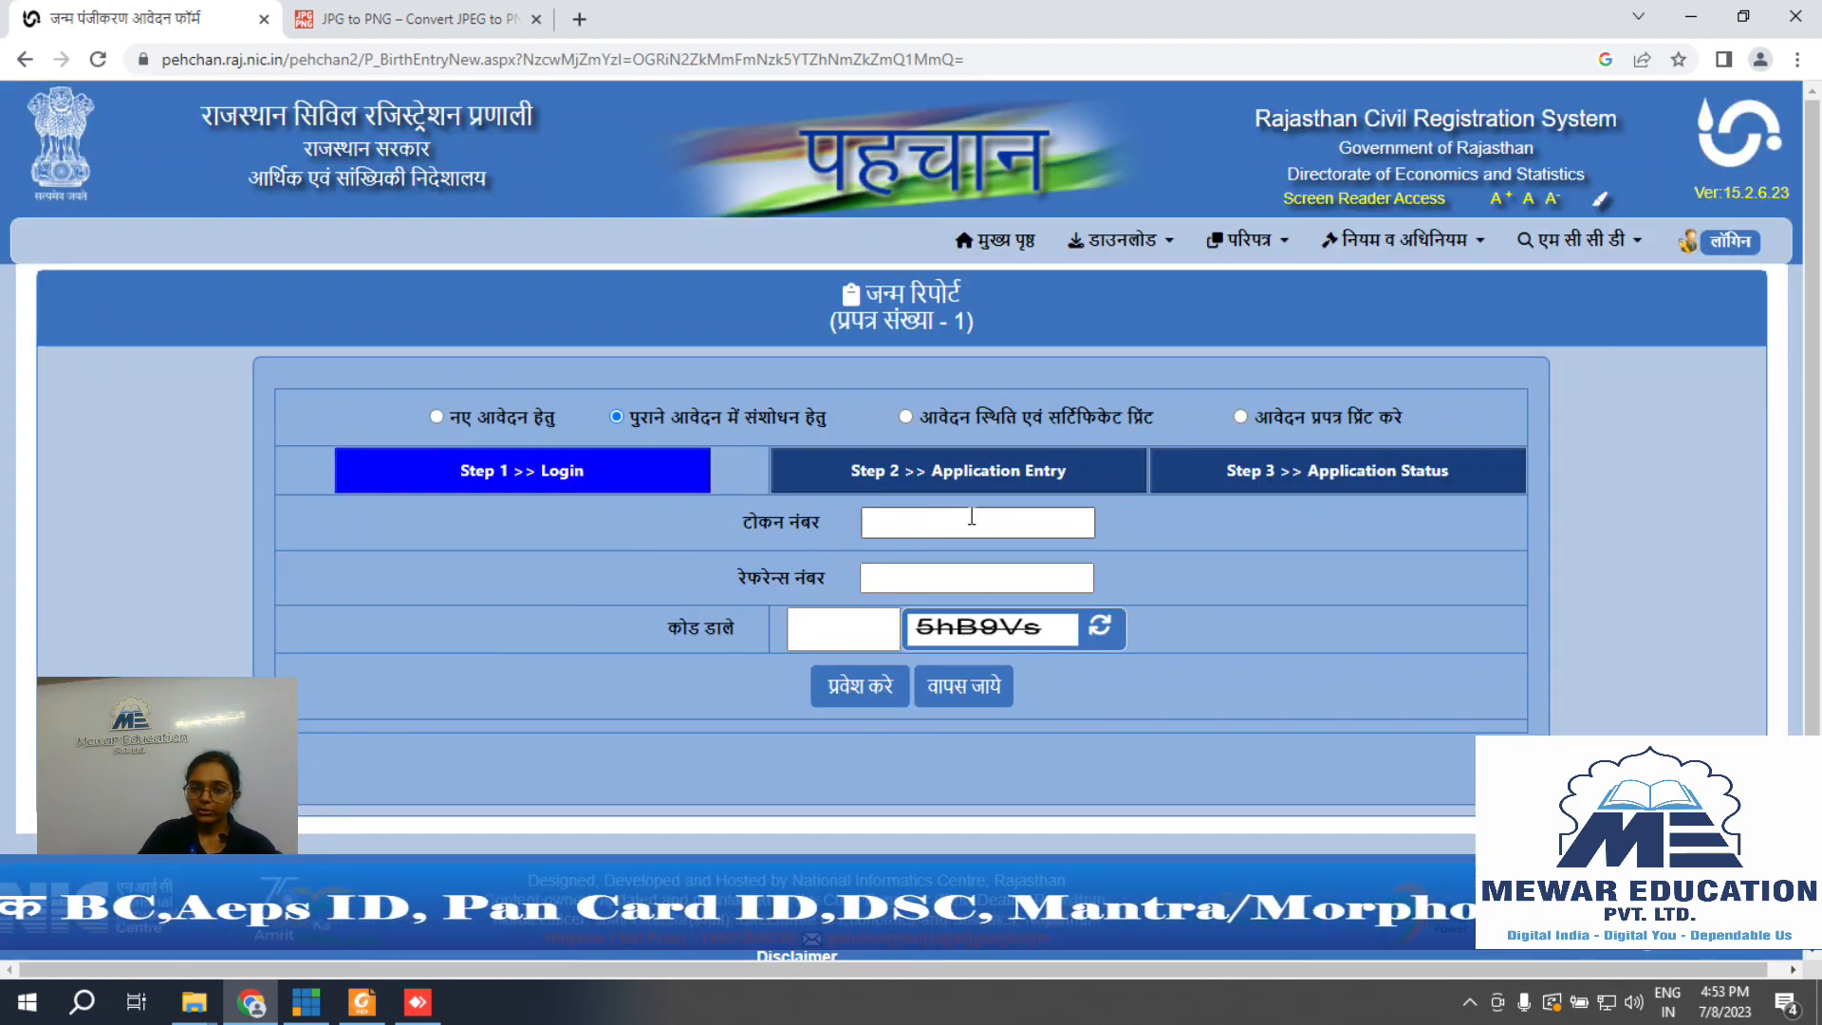
{"action": "left_click", "coordinate": [929, 580]}
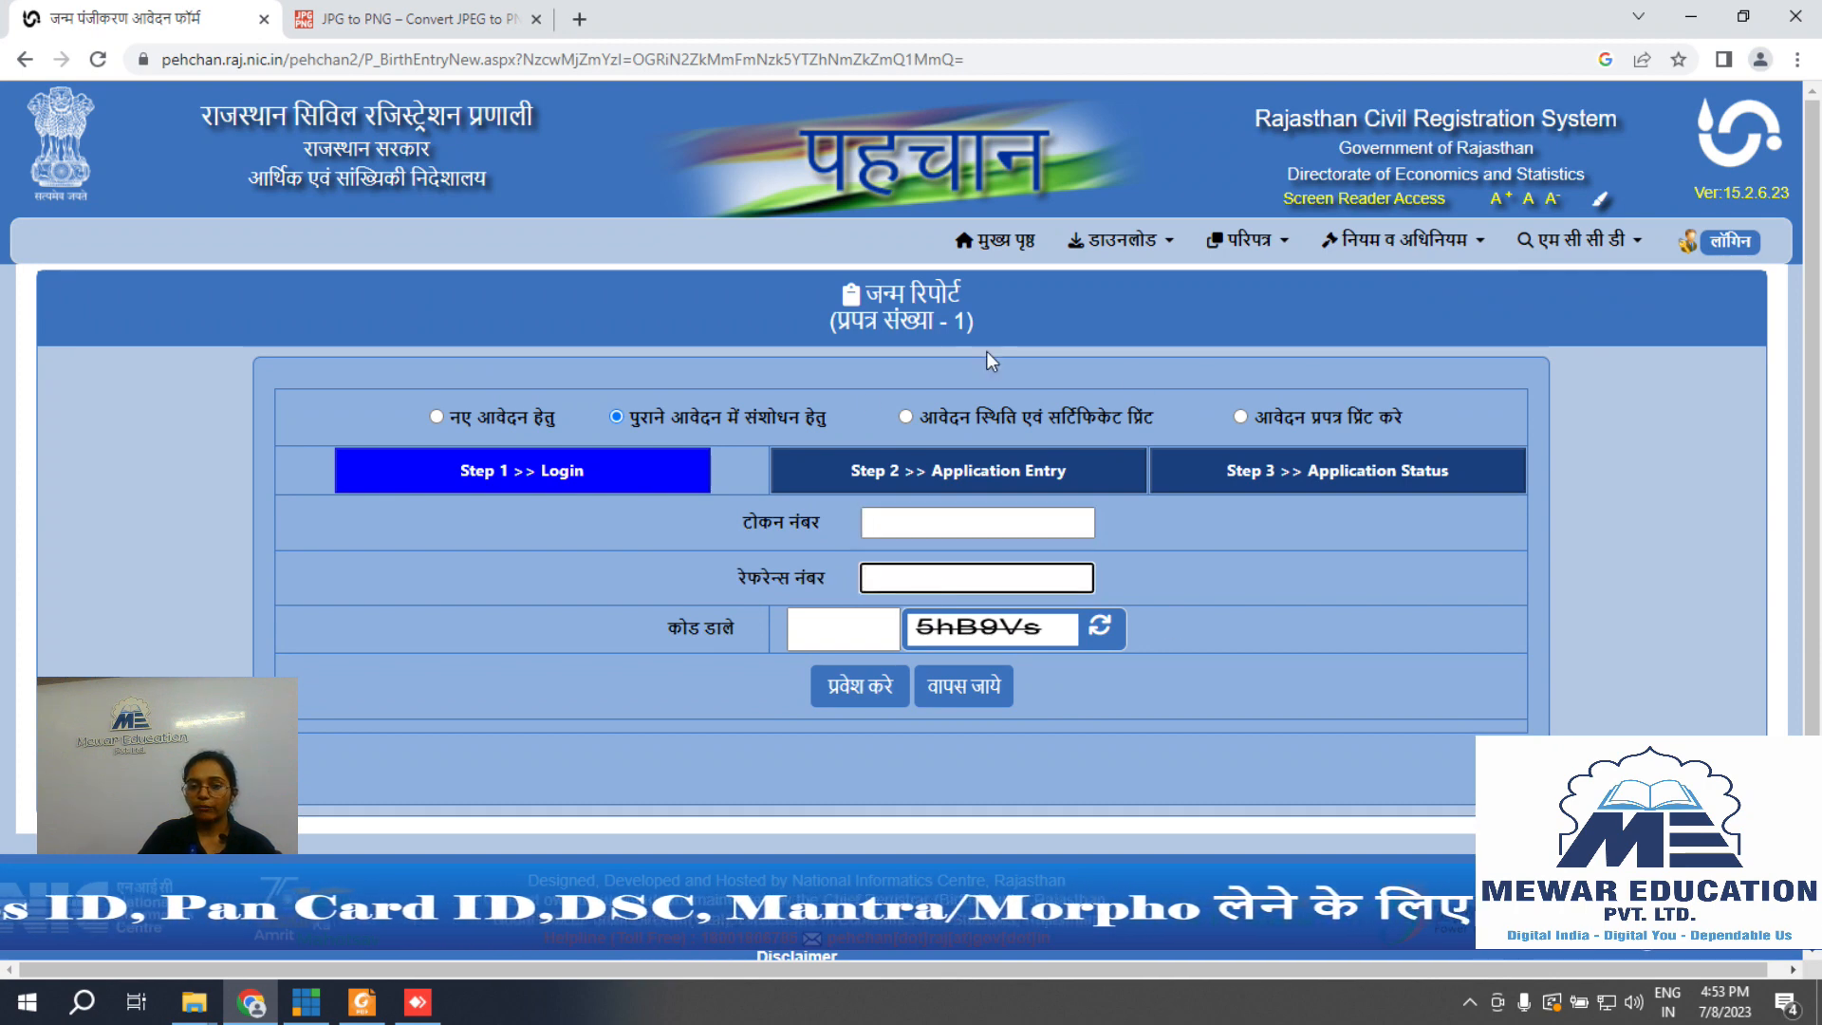
{"action": "left_click", "coordinate": [835, 626]}
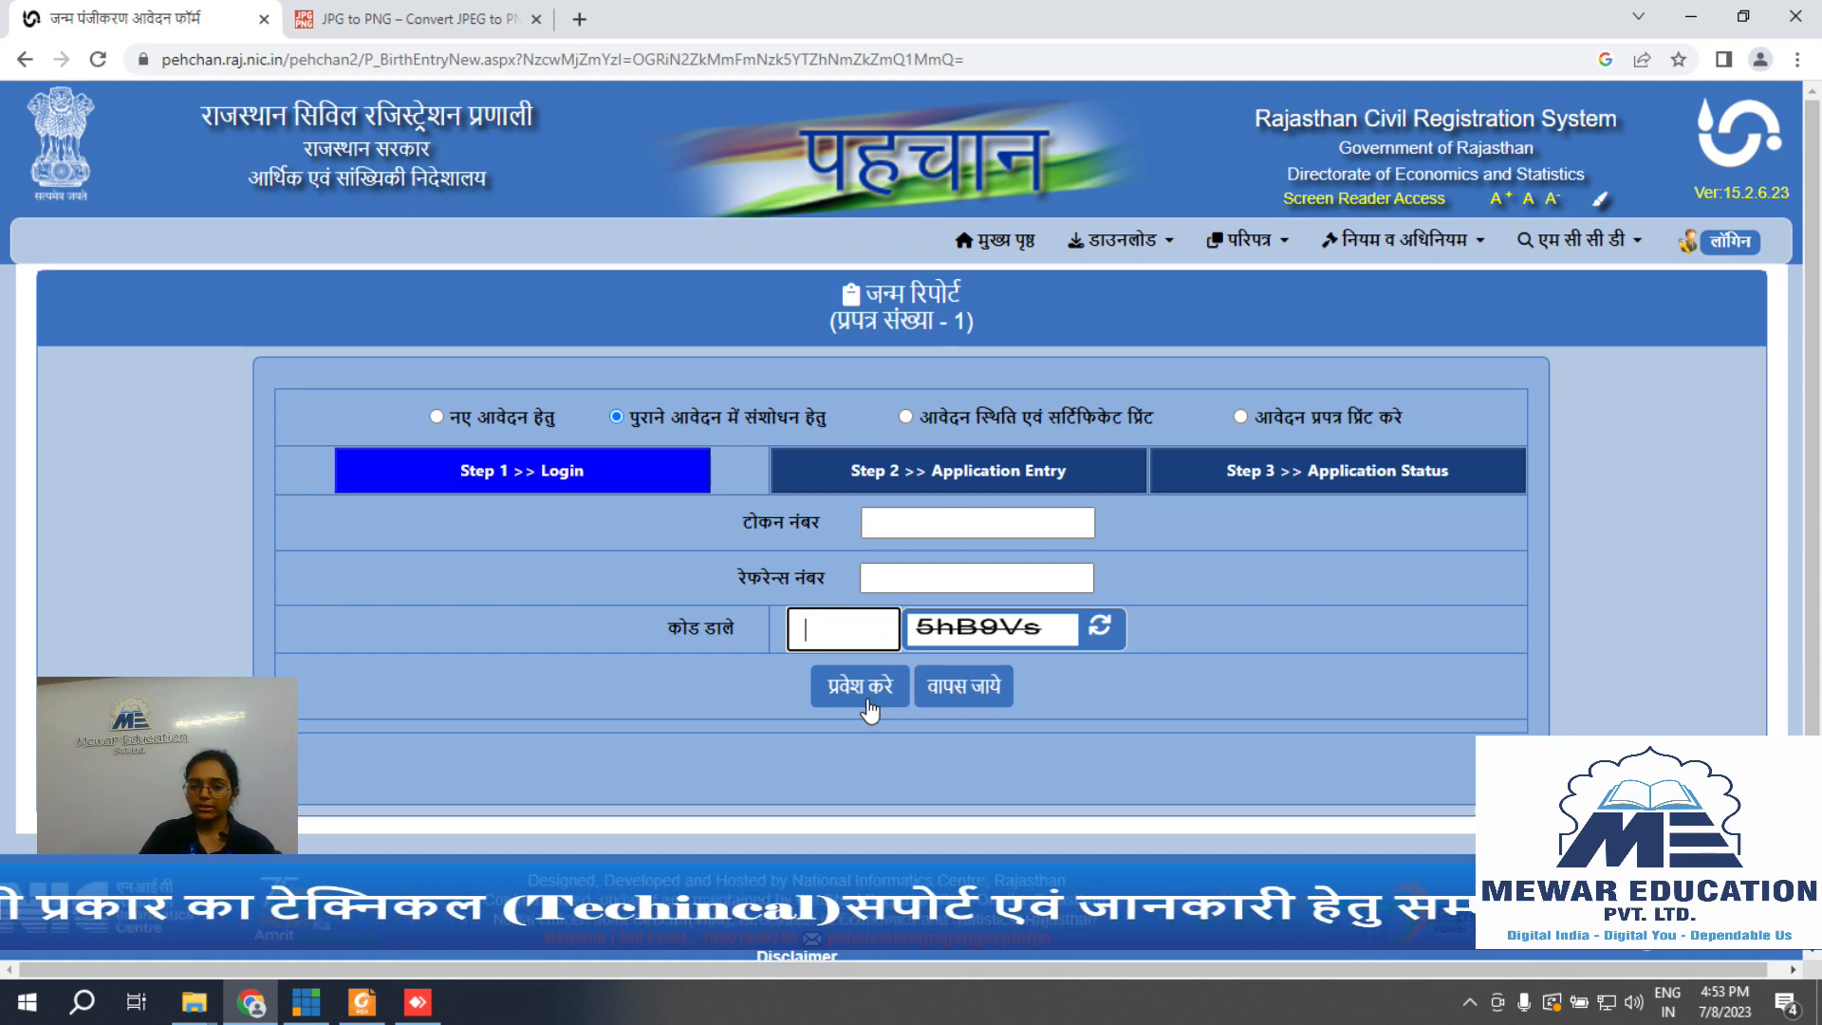
{"action": "left_click", "coordinate": [1331, 623]}
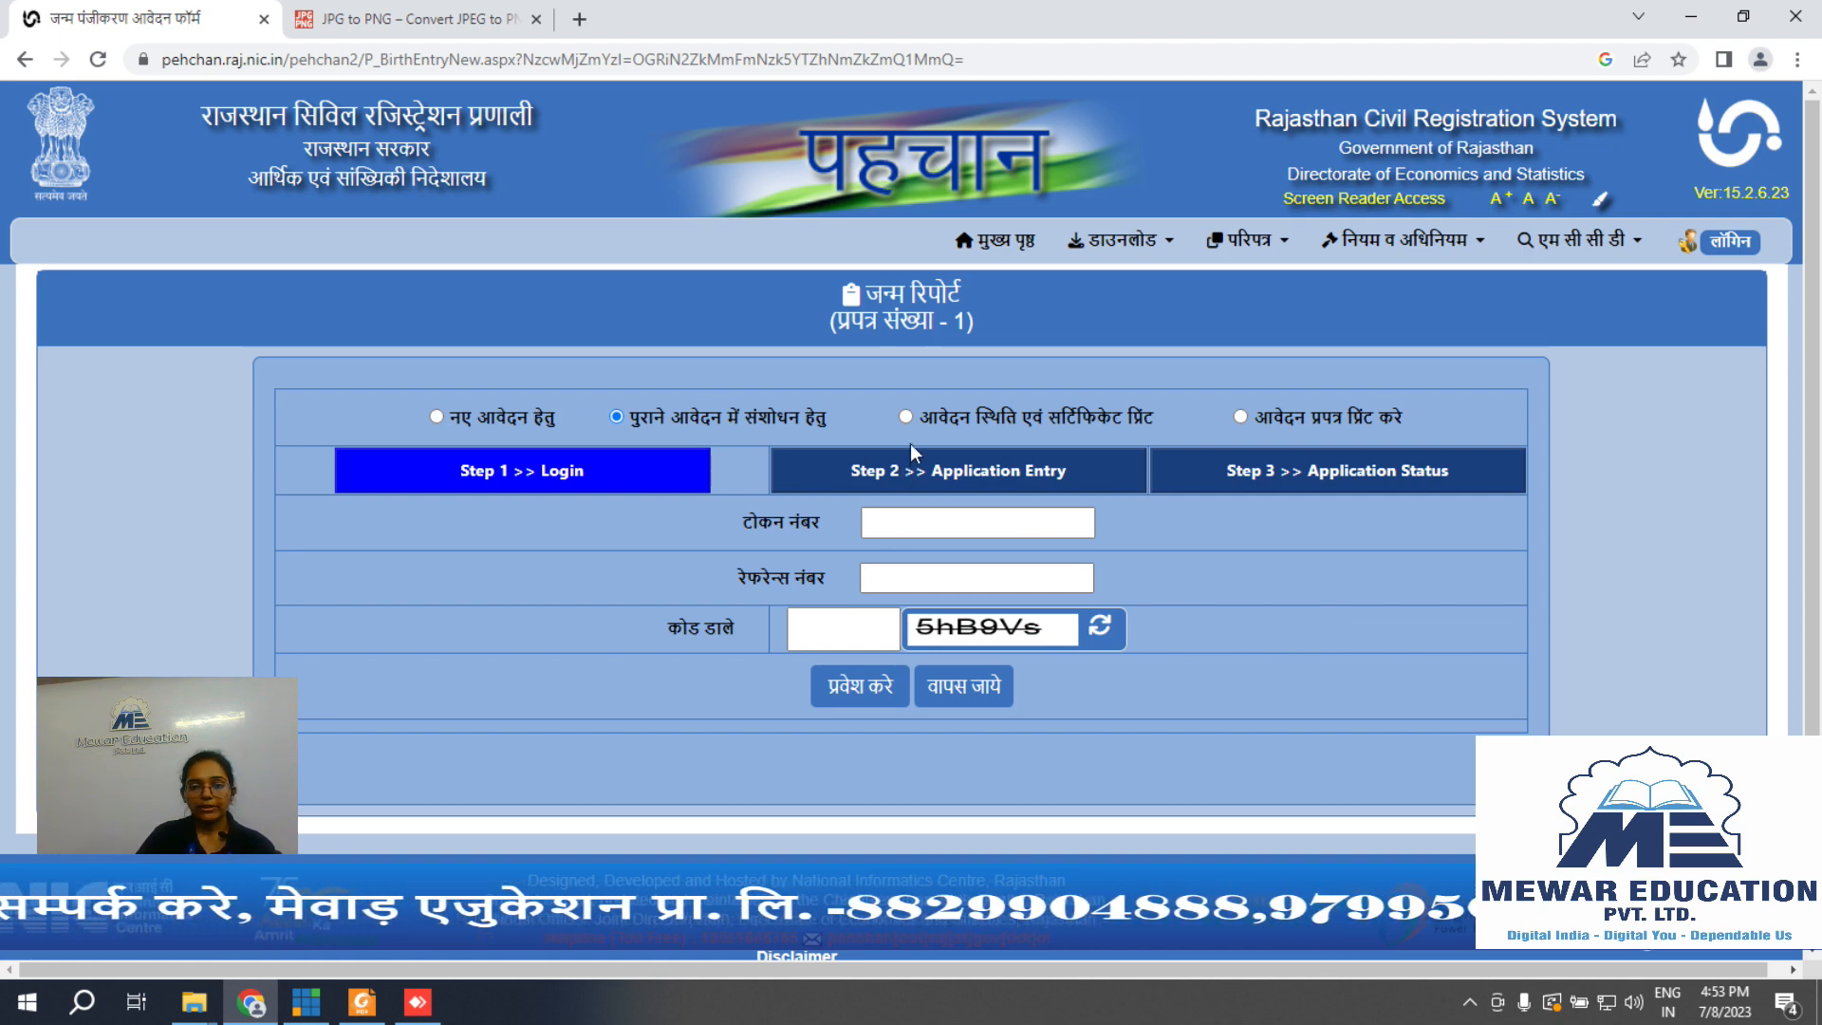
{"action": "left_click", "coordinate": [906, 417]}
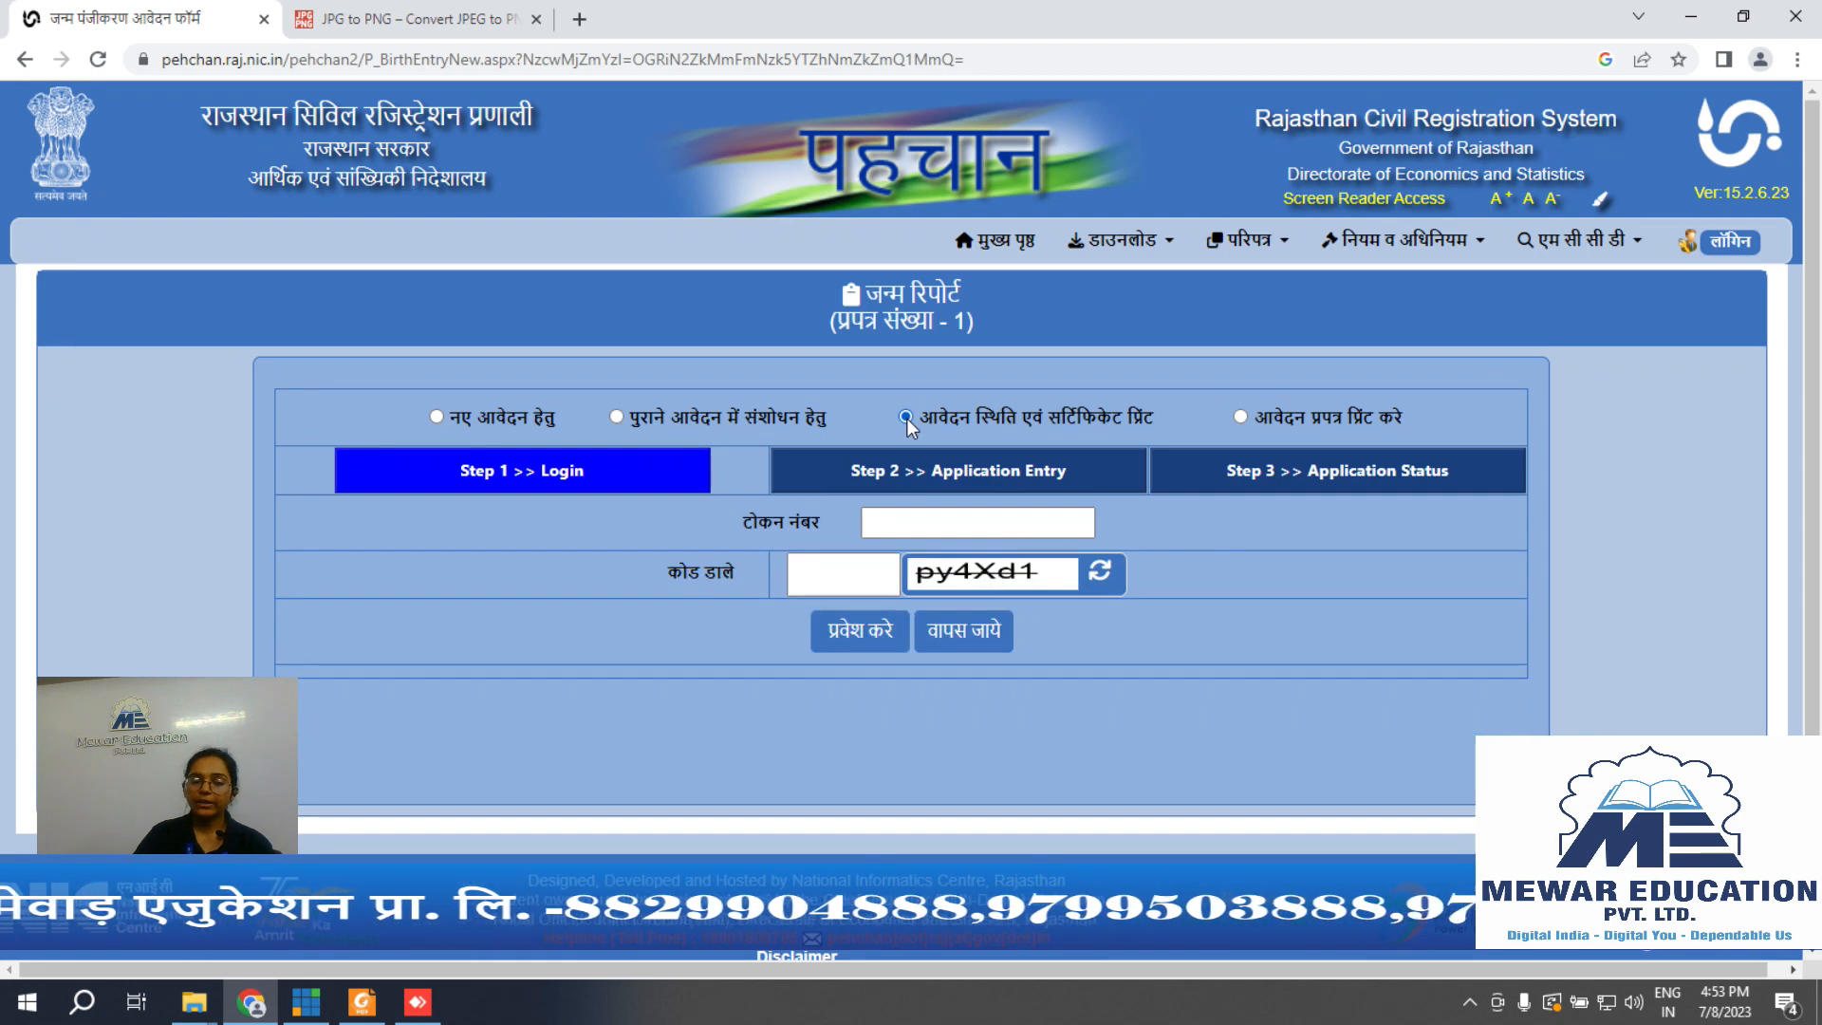
Step: Go through the empty token number and verification code fields of the status-and-certificate-print login
{"action": "left_click", "coordinate": [909, 527]}
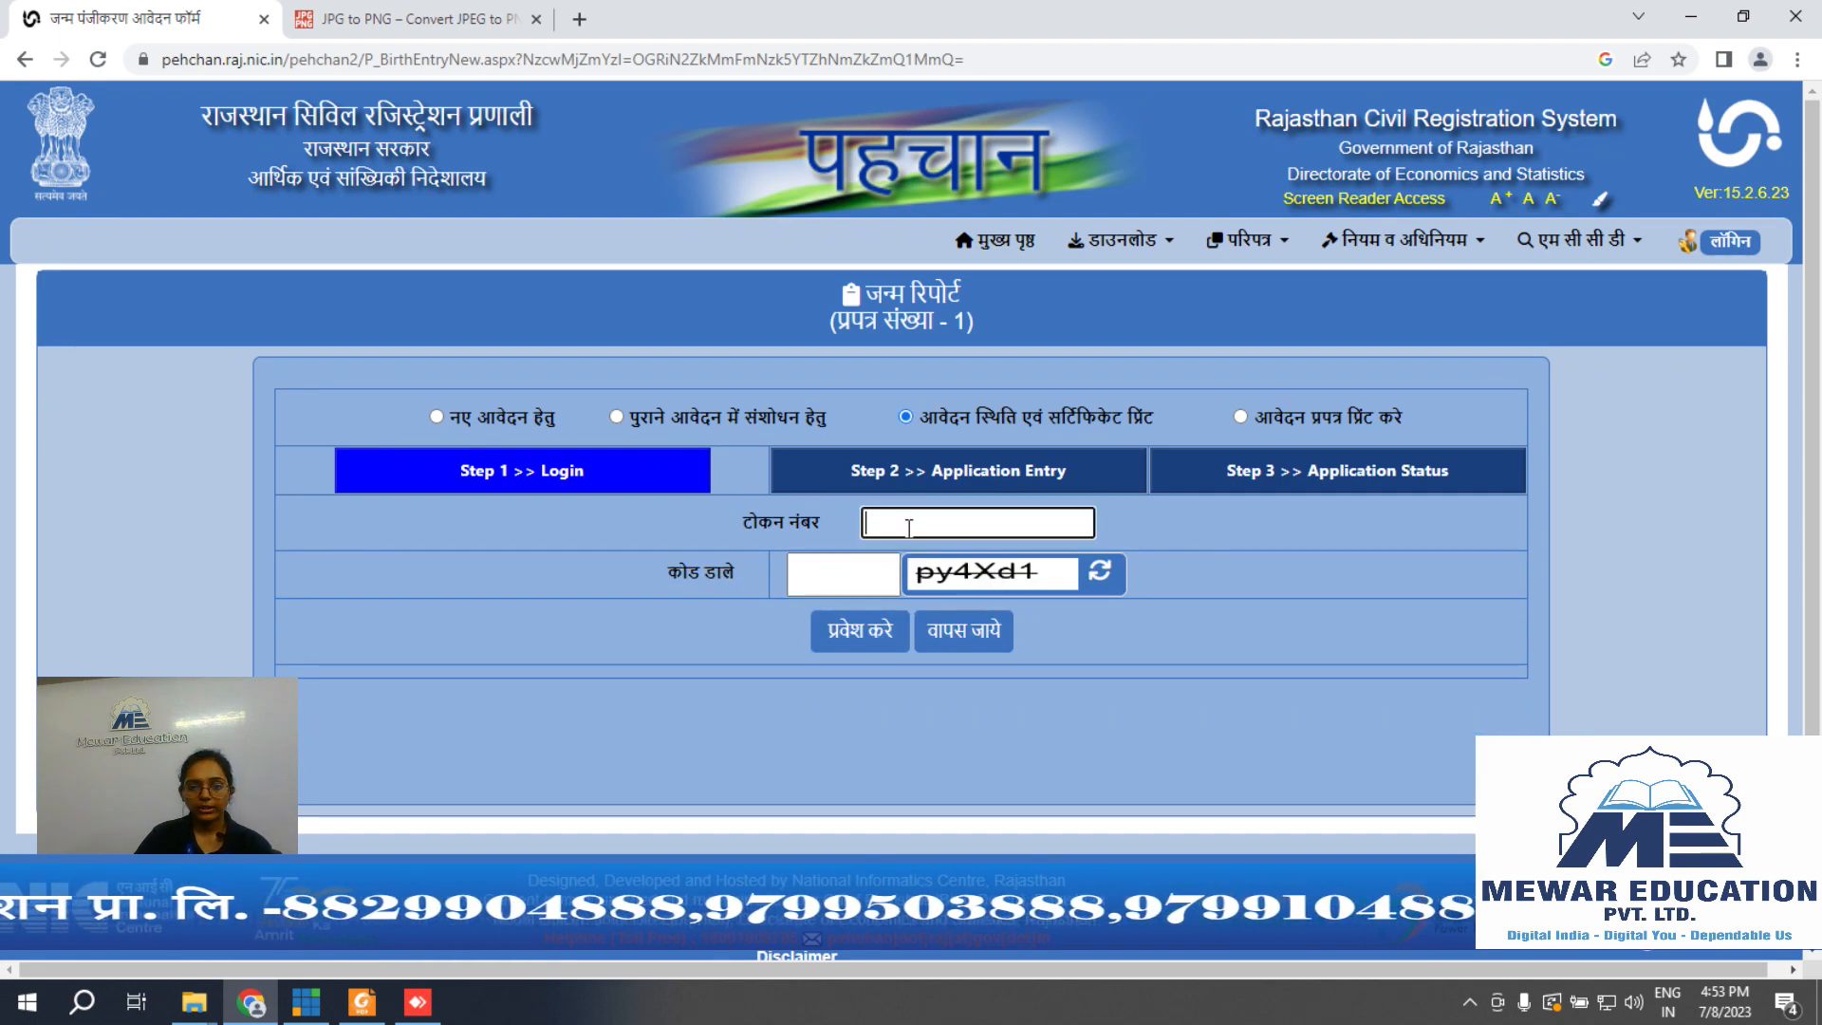
{"action": "left_click", "coordinate": [862, 572]}
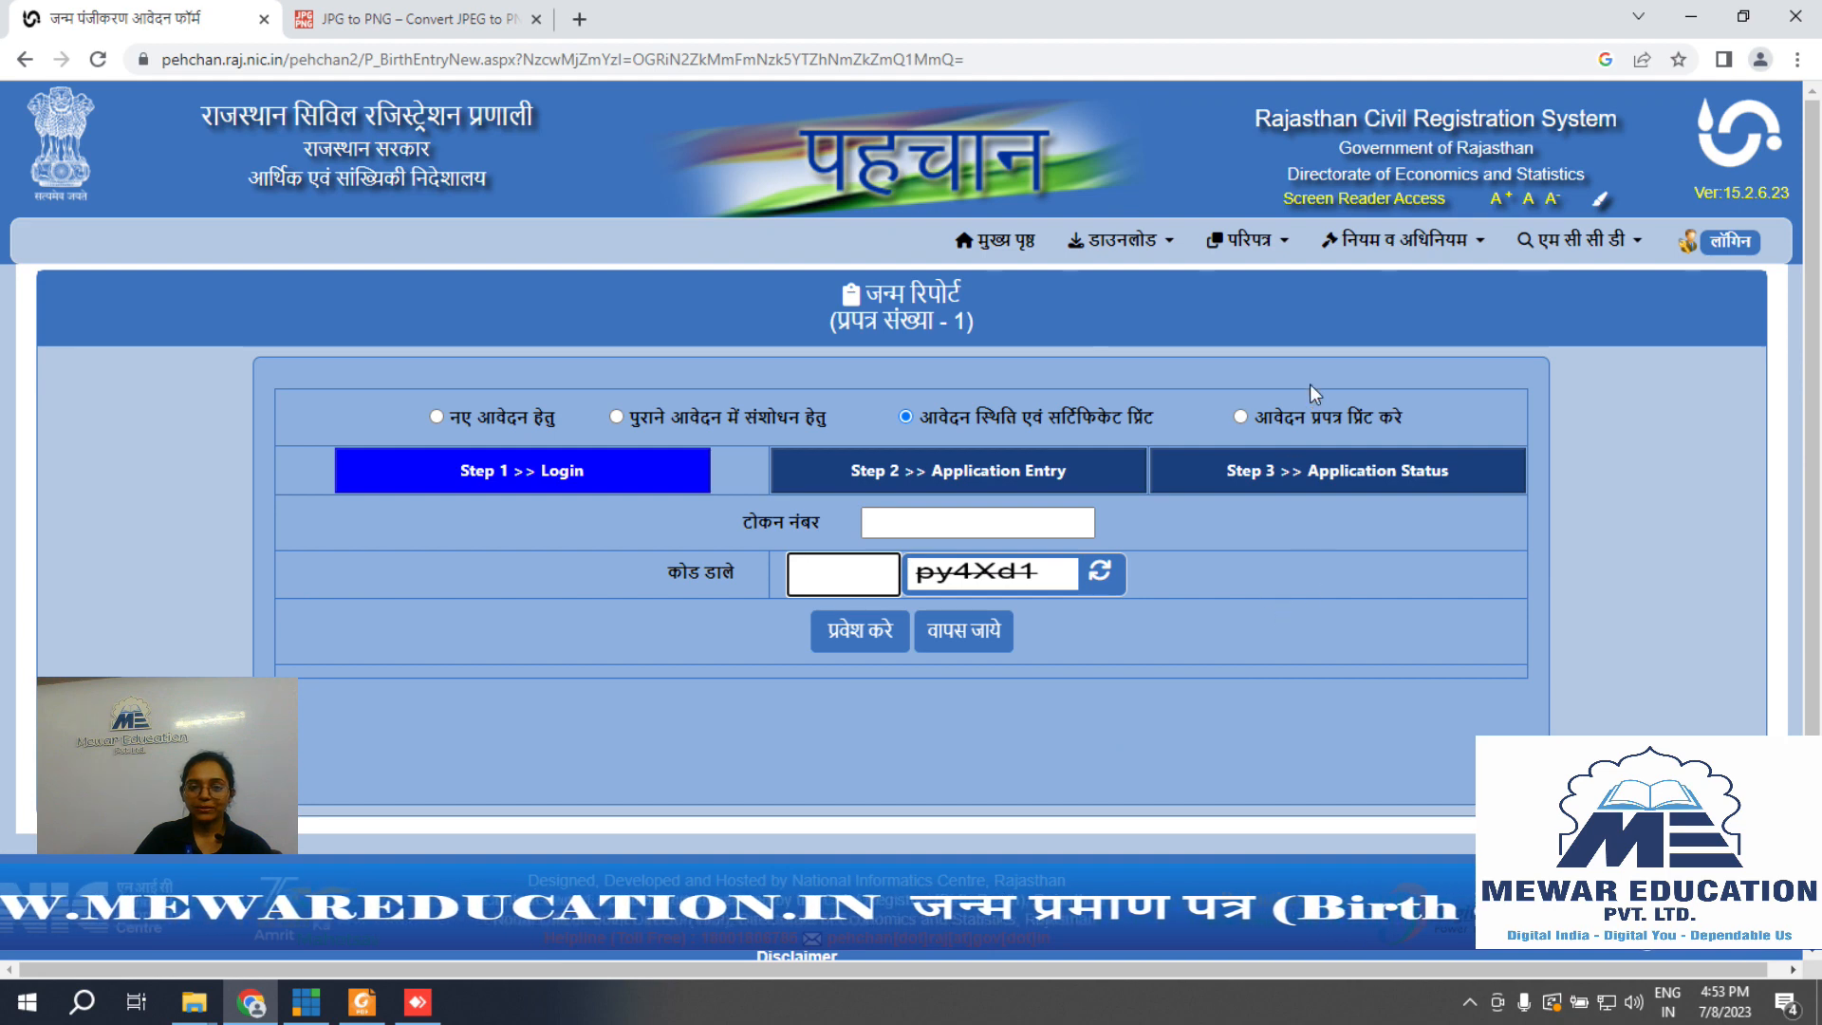
Step: Select आवेदन प्रपत्र प्रिंट करे and go through its token, reference number and code fields
{"action": "left_click", "coordinate": [1243, 418]}
{"action": "left_click", "coordinate": [981, 528]}
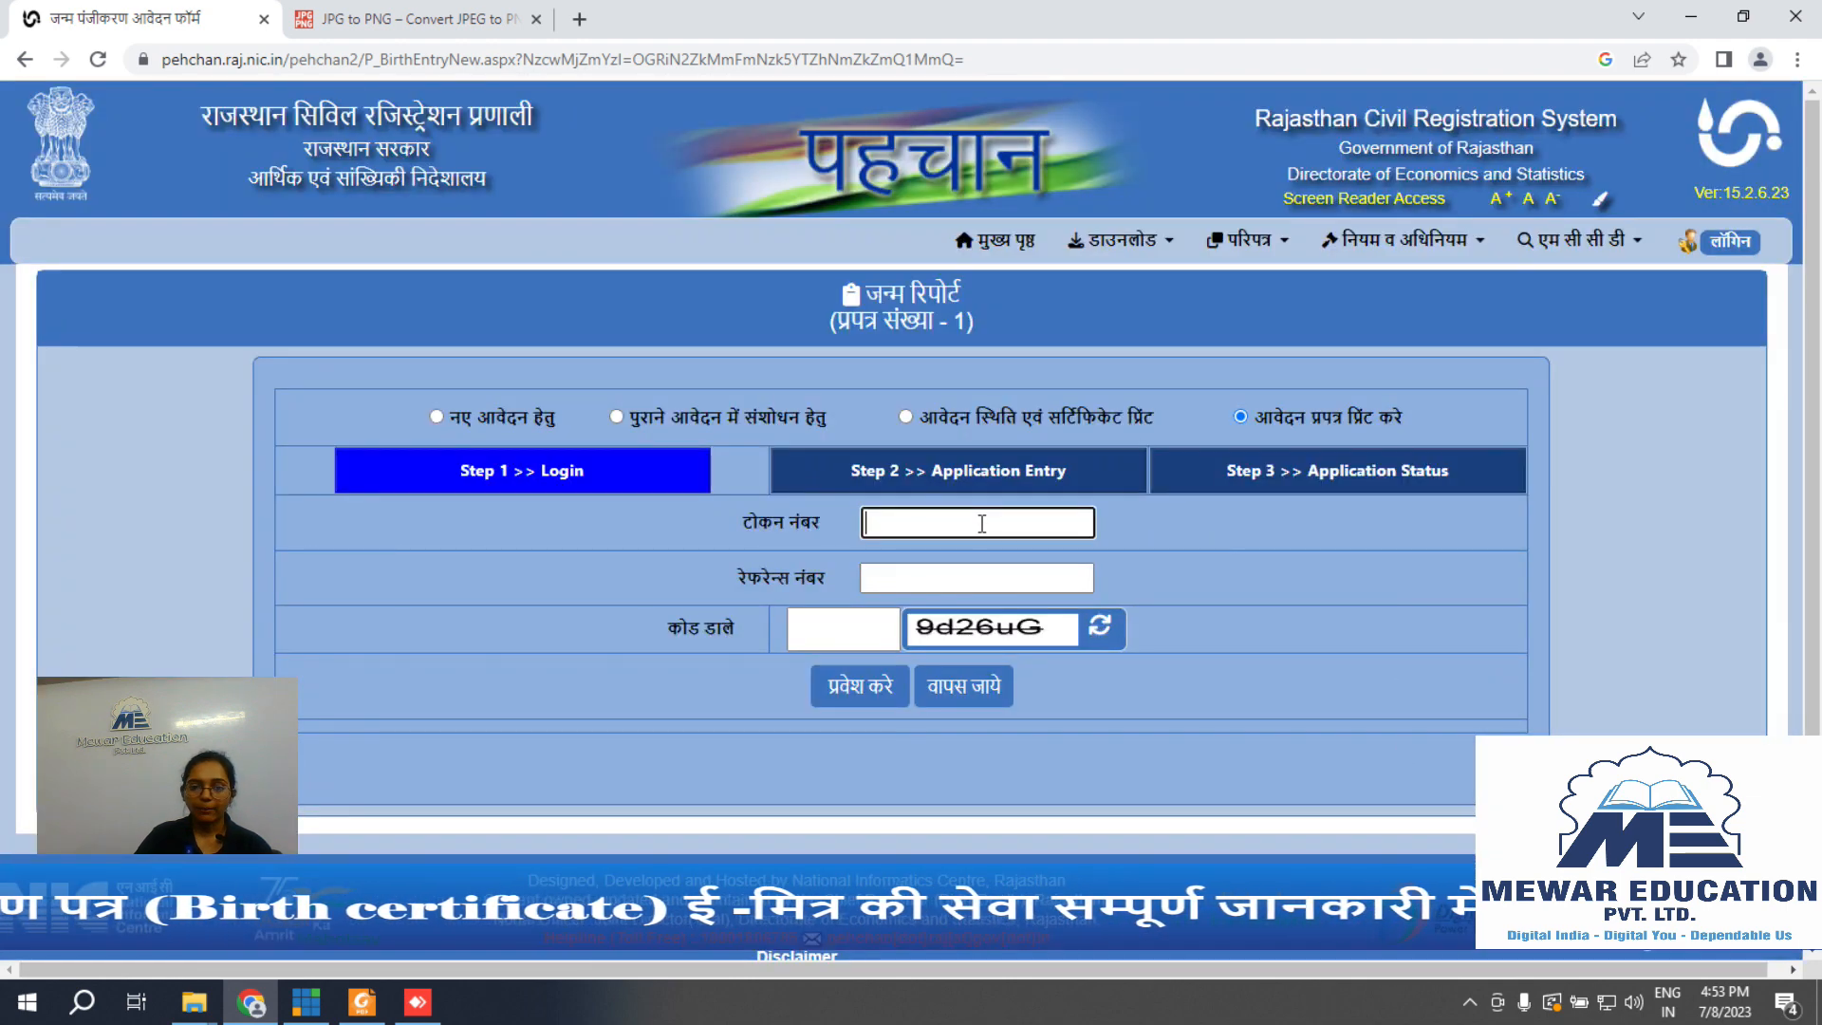
{"action": "left_click", "coordinate": [979, 576]}
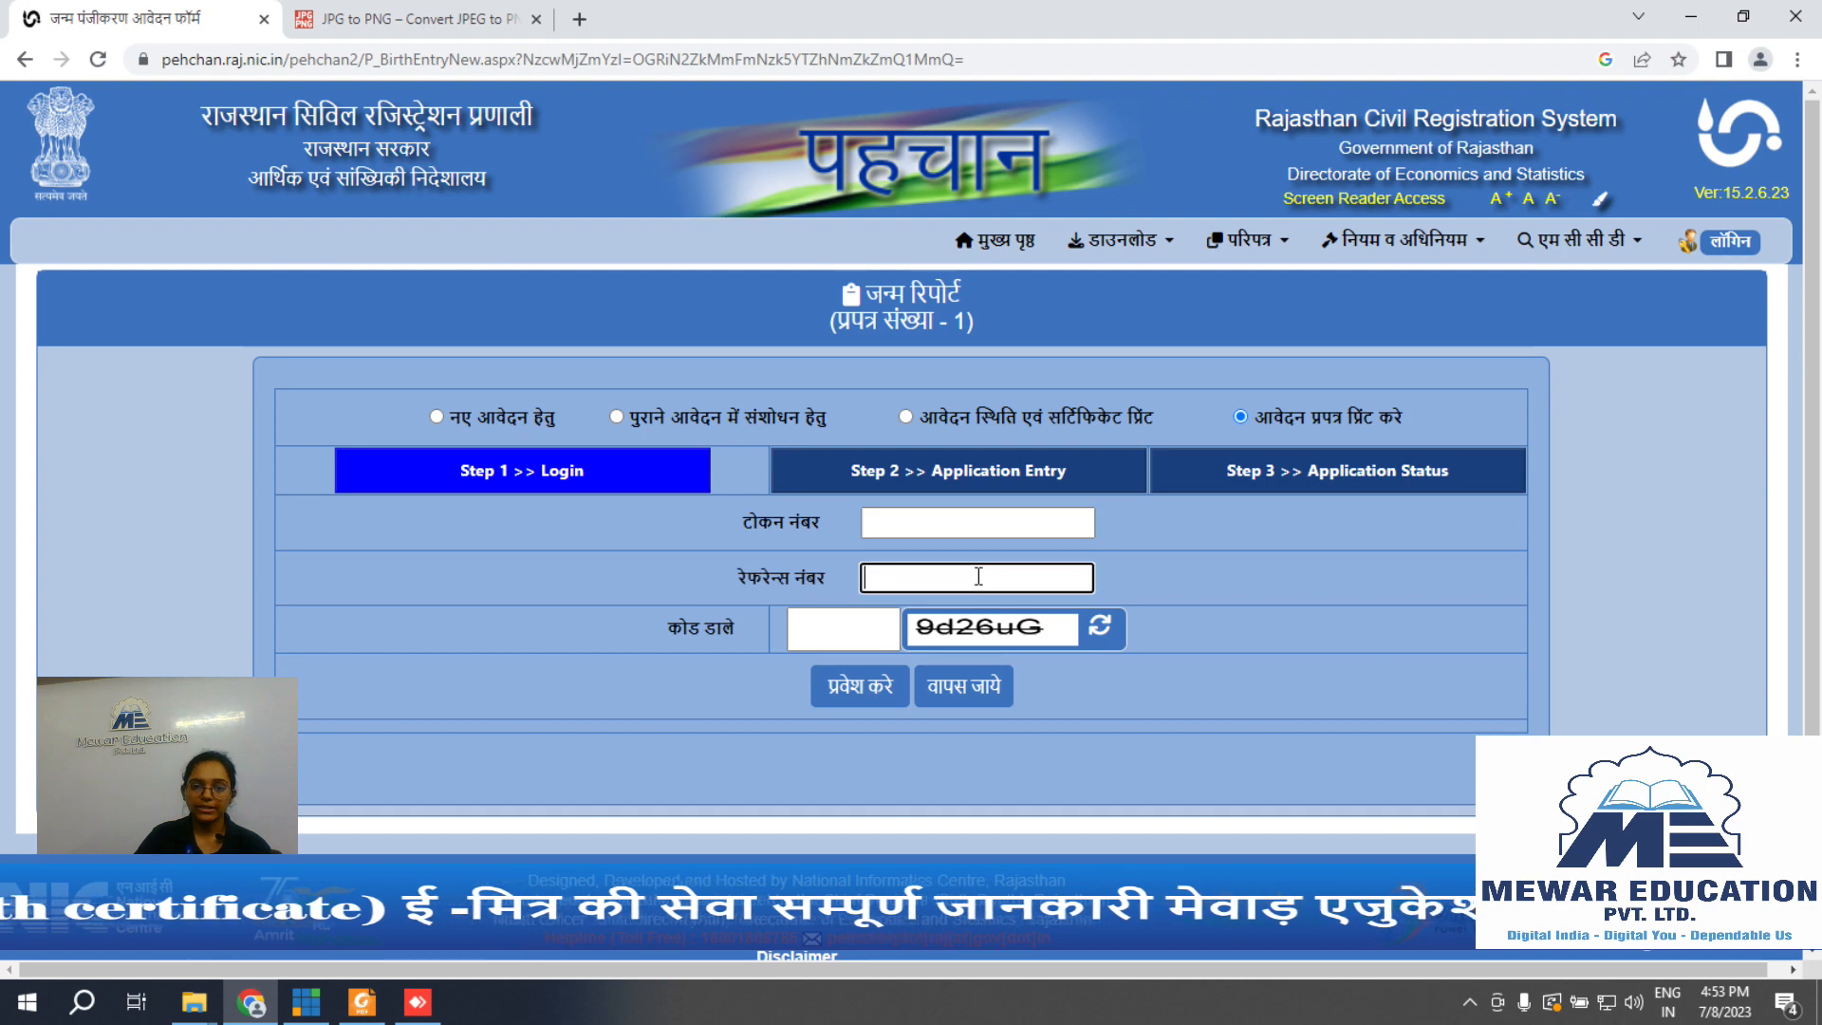
{"action": "left_click", "coordinate": [841, 625]}
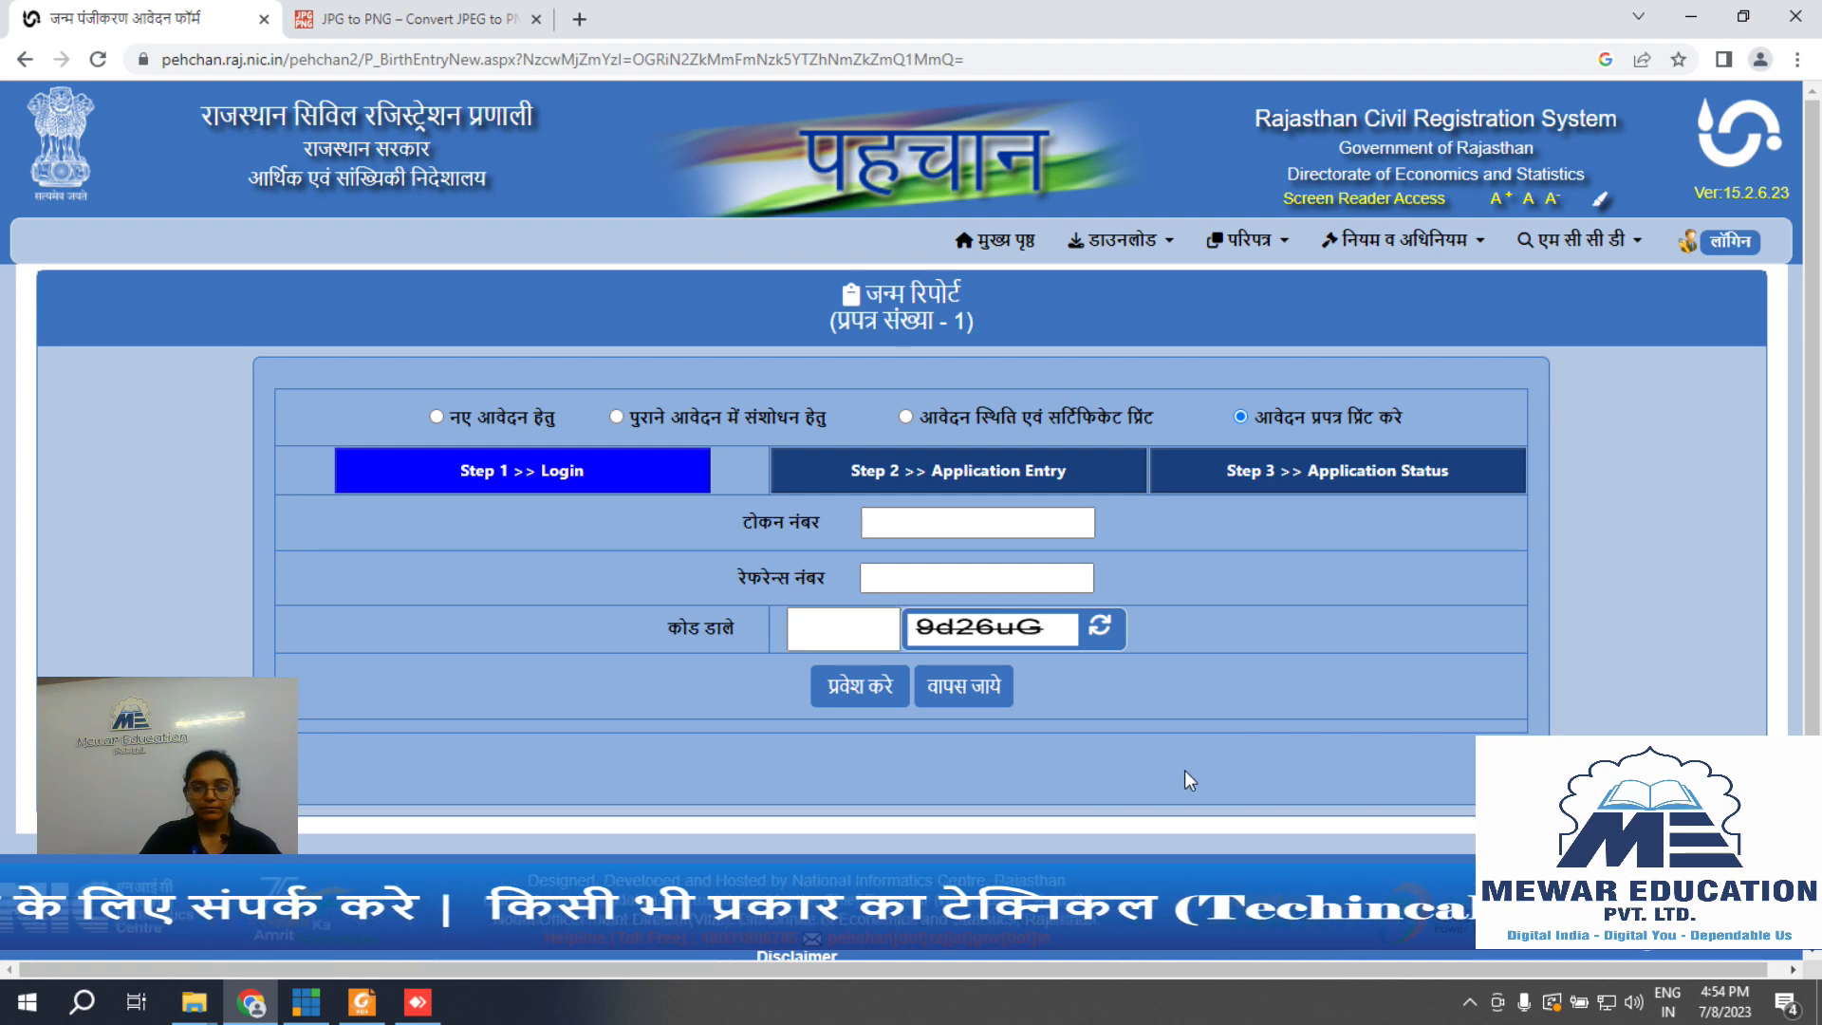
Step: Show the Mewar Education Brochure 2023 PDF's last photo pages in Foxit full-screen view
{"action": "left_click", "coordinate": [362, 1011]}
{"action": "left_click_drag", "start_coordinate": [1813, 180], "coordinate": [1813, 835]}
{"action": "left_click", "coordinate": [1785, 962]}
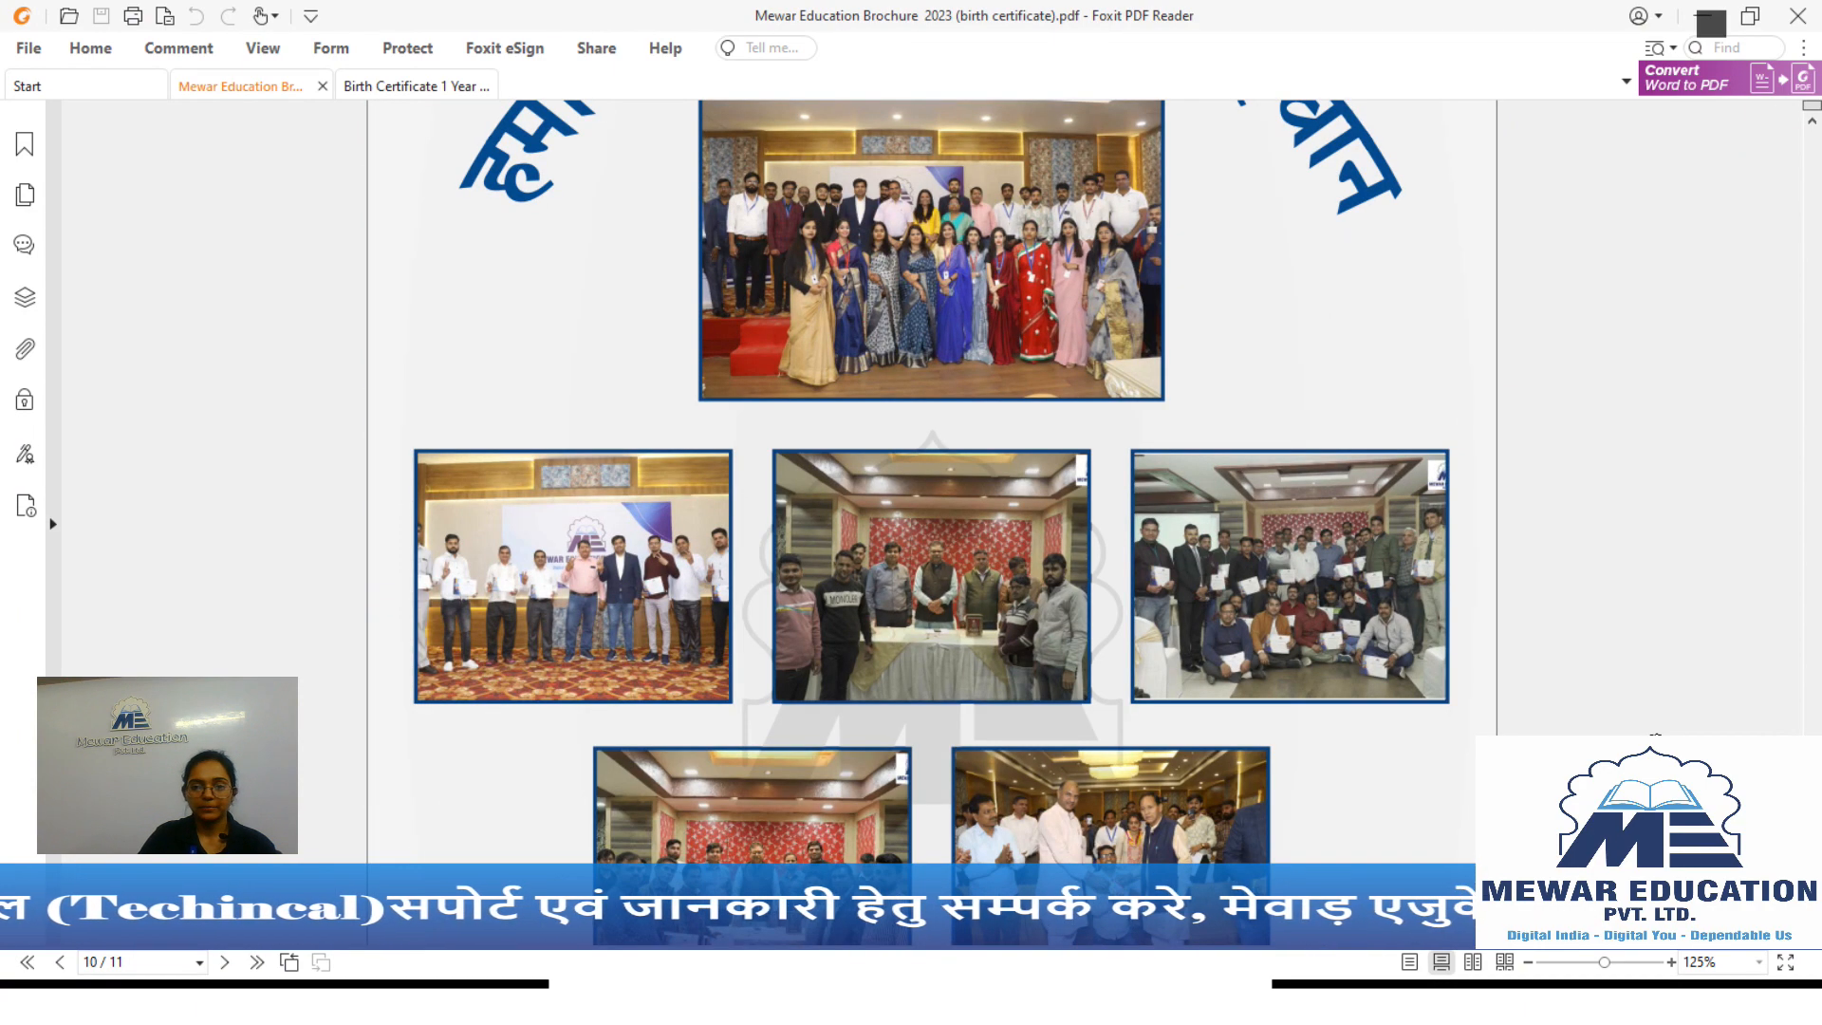